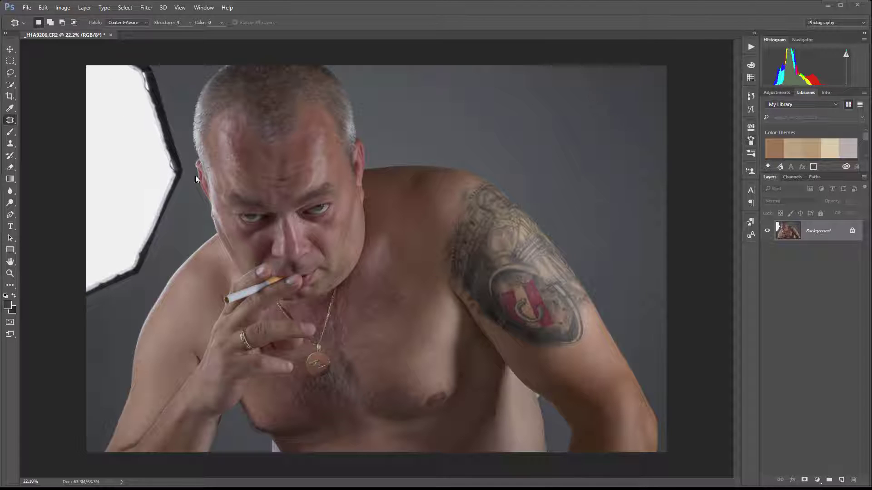
Step: Add a new layer and brush grey over the softbox's lower part and bottom edge at 10% opacity
click(841, 480)
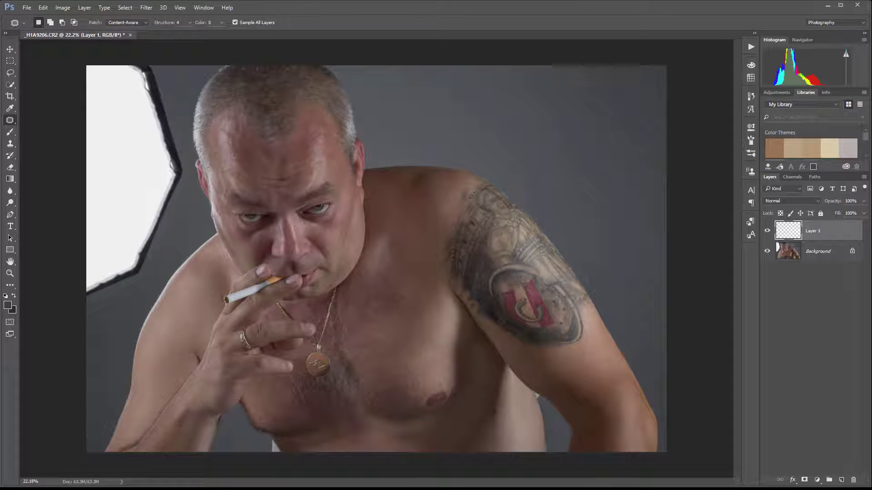
click(10, 132)
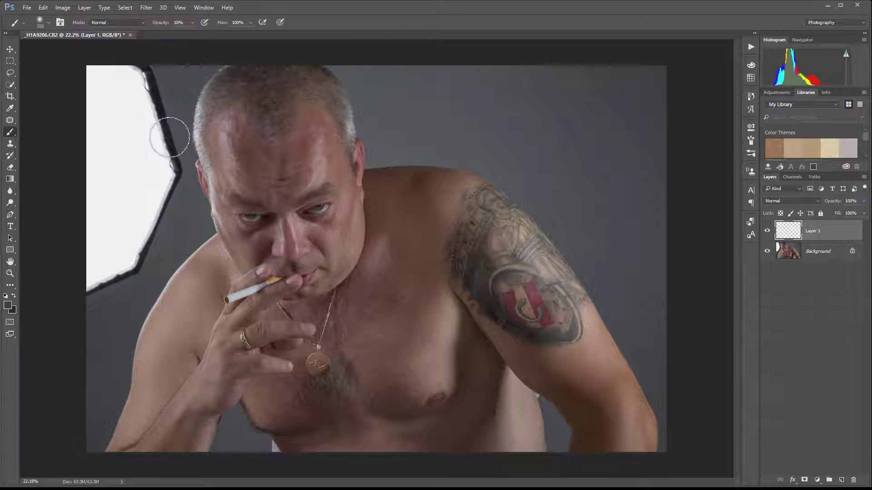
scroll(150, 252, up, 3)
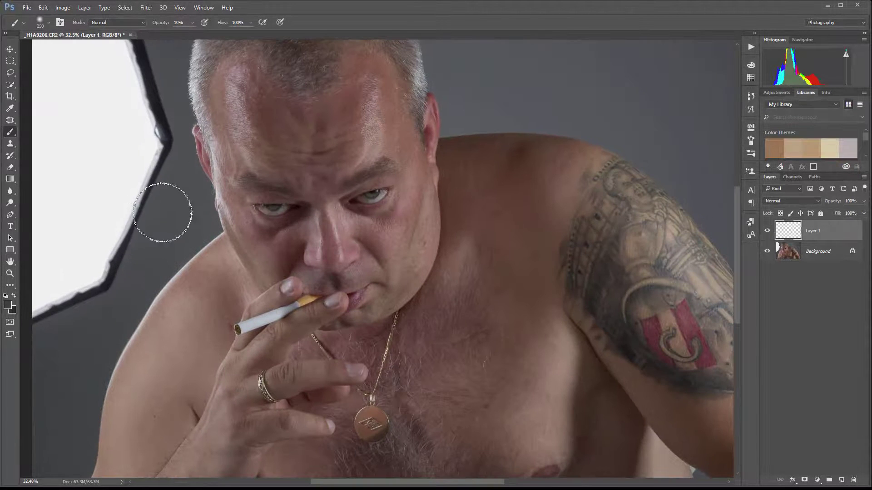
drag(232, 201, 331, 235)
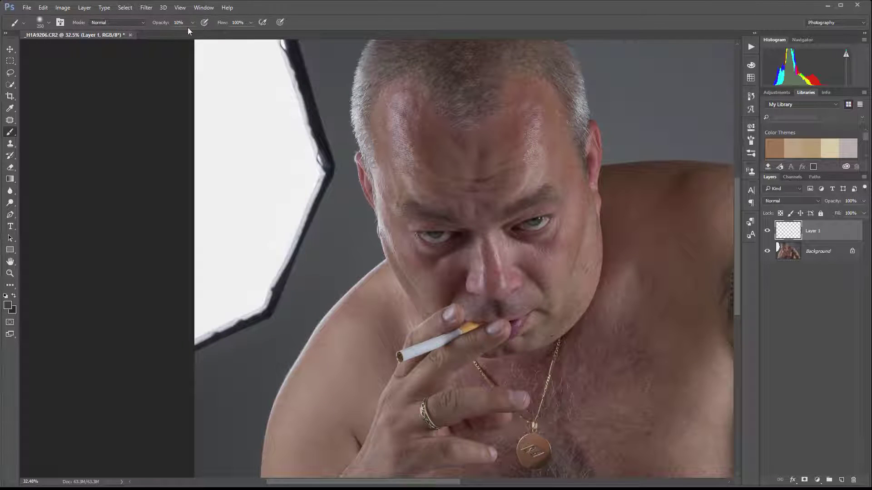
drag(351, 194, 266, 230)
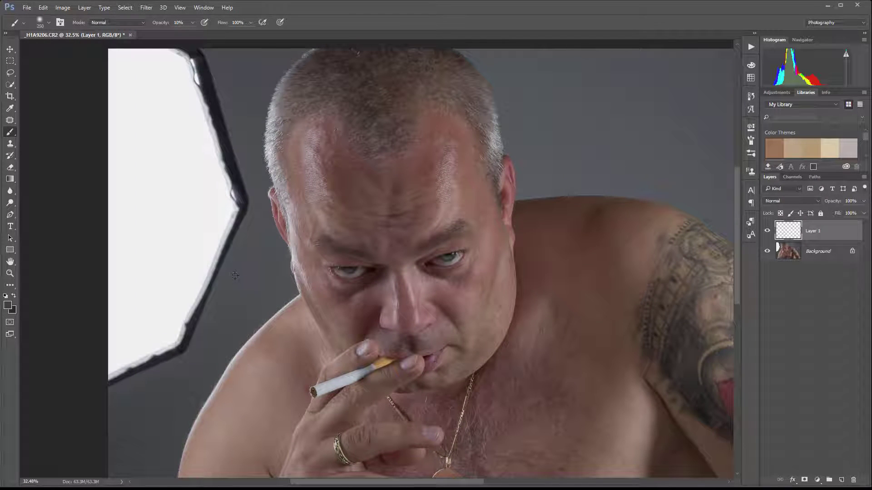
mouse_move(214, 245)
mouse_down()
mouse_move(196, 280)
mouse_move(206, 258)
mouse_move(190, 304)
mouse_move(206, 269)
mouse_move(213, 274)
mouse_move(194, 314)
mouse_move(180, 319)
mouse_move(207, 273)
mouse_move(212, 229)
mouse_move(226, 204)
mouse_move(213, 156)
mouse_move(220, 198)
mouse_move(212, 252)
mouse_move(195, 272)
mouse_move(214, 217)
mouse_move(190, 321)
mouse_move(158, 340)
mouse_move(137, 337)
mouse_move(160, 355)
mouse_move(134, 381)
mouse_move(138, 332)
mouse_move(191, 328)
mouse_move(129, 374)
mouse_move(132, 365)
mouse_move(97, 372)
mouse_move(141, 372)
mouse_move(190, 332)
mouse_move(147, 336)
mouse_move(161, 300)
mouse_move(144, 318)
mouse_move(171, 304)
mouse_move(188, 254)
mouse_move(160, 297)
mouse_move(132, 314)
mouse_up()
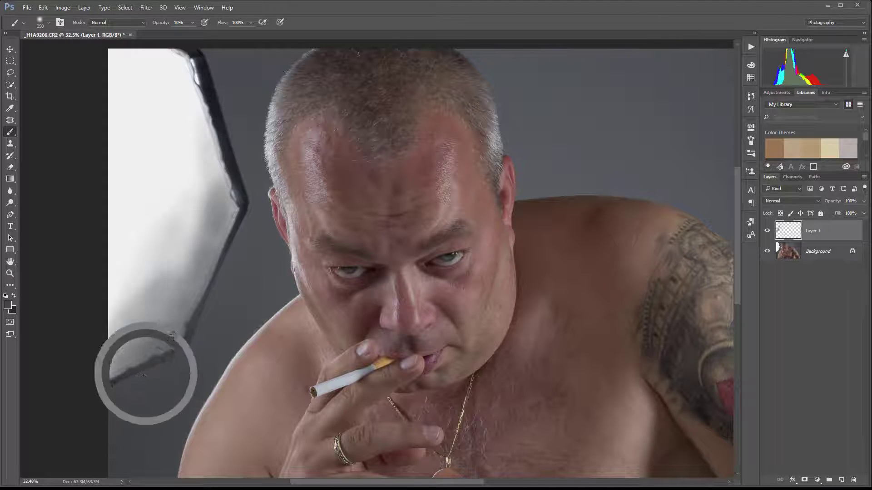
mouse_move(165, 341)
mouse_down()
mouse_move(195, 327)
mouse_move(187, 317)
mouse_up()
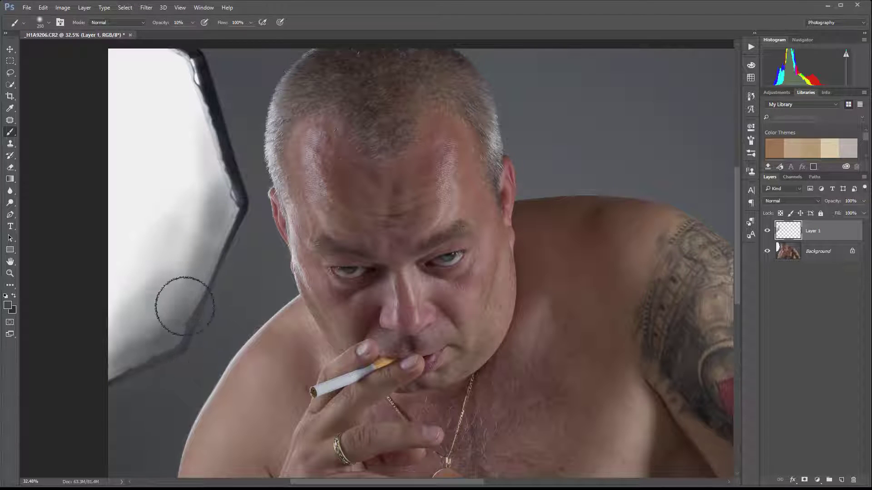
Step: Paint grey over the softbox's upper dark edge and its corner beside the ear at 10% opacity
drag(230, 337, 214, 430)
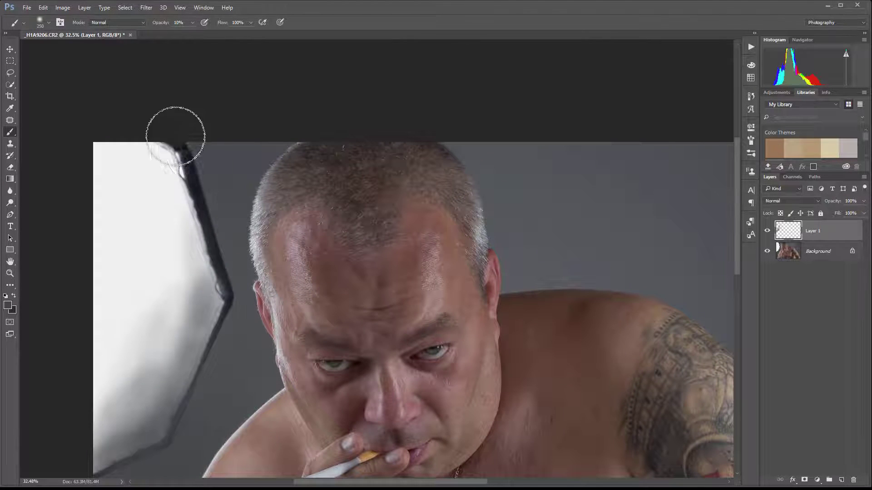
mouse_move(175, 136)
mouse_down()
mouse_move(171, 163)
mouse_move(200, 208)
mouse_move(195, 238)
mouse_move(177, 155)
mouse_move(187, 145)
mouse_move(199, 188)
mouse_move(193, 178)
mouse_move(210, 295)
mouse_move(215, 272)
mouse_up()
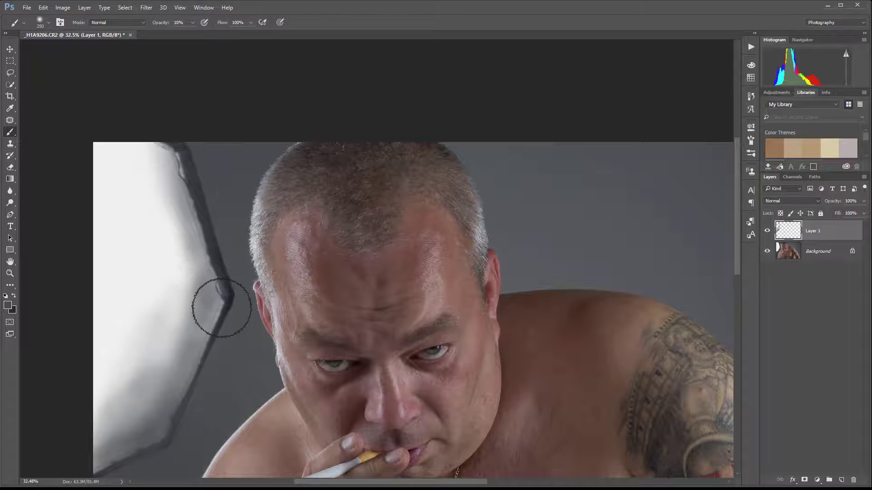
scroll(221, 307, up, 5)
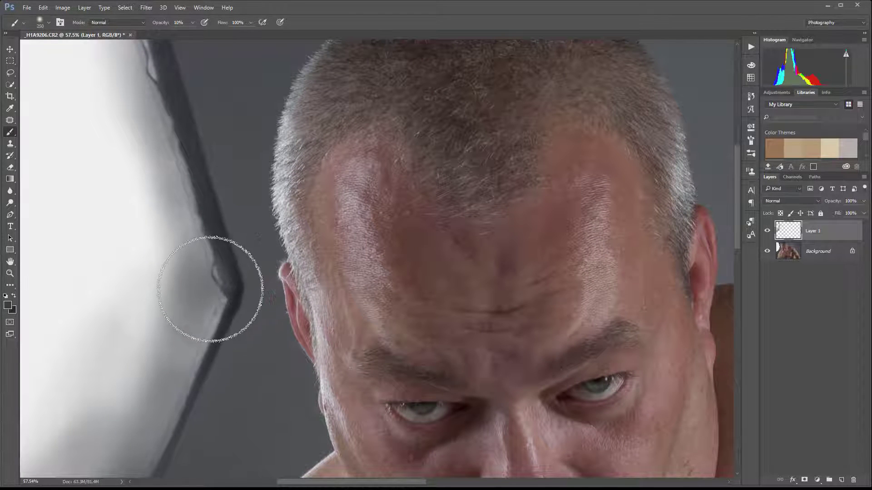
mouse_move(210, 289)
mouse_down()
mouse_move(217, 269)
mouse_move(218, 316)
mouse_move(206, 316)
mouse_move(223, 266)
mouse_move(198, 347)
mouse_up()
Step: Blend the softbox's corner beside the ear using a 150-pixel brush at 23% opacity
key(bracketleft)
key(bracketleft)
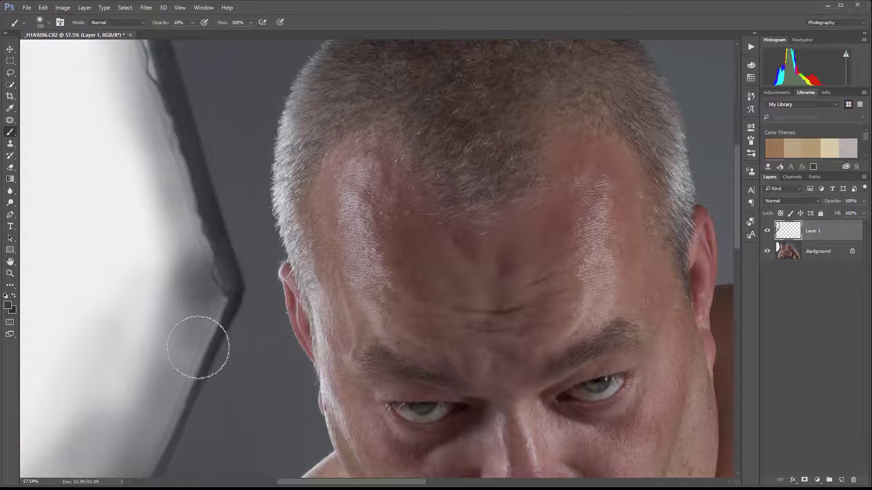
key(2)
key(3)
mouse_move(196, 311)
mouse_down()
mouse_move(214, 261)
mouse_move(178, 391)
mouse_move(227, 309)
mouse_move(221, 292)
mouse_move(234, 288)
mouse_move(212, 237)
mouse_move(196, 230)
mouse_move(171, 145)
mouse_move(199, 266)
mouse_up()
scroll(200, 271, down, 3)
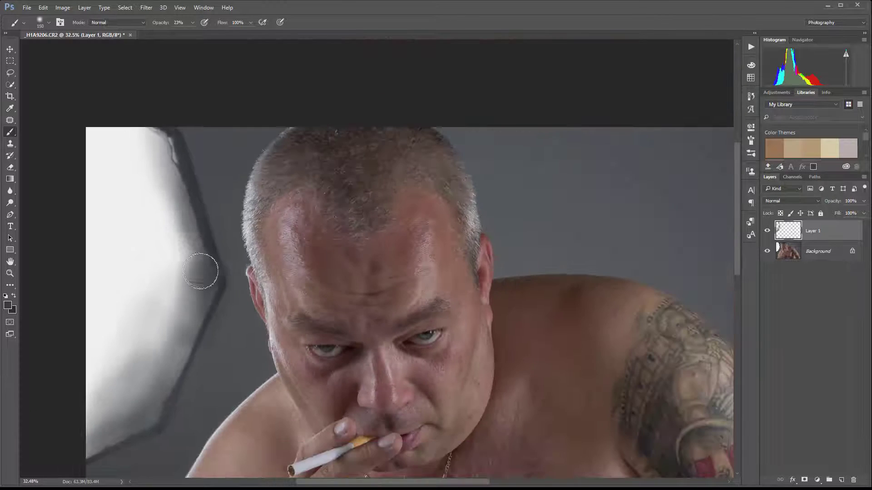
Step: Cover the softbox's white area with background grey using a 400-pixel brush at 23% opacity
scroll(200, 273, down, 1)
scroll(194, 264, down, 1)
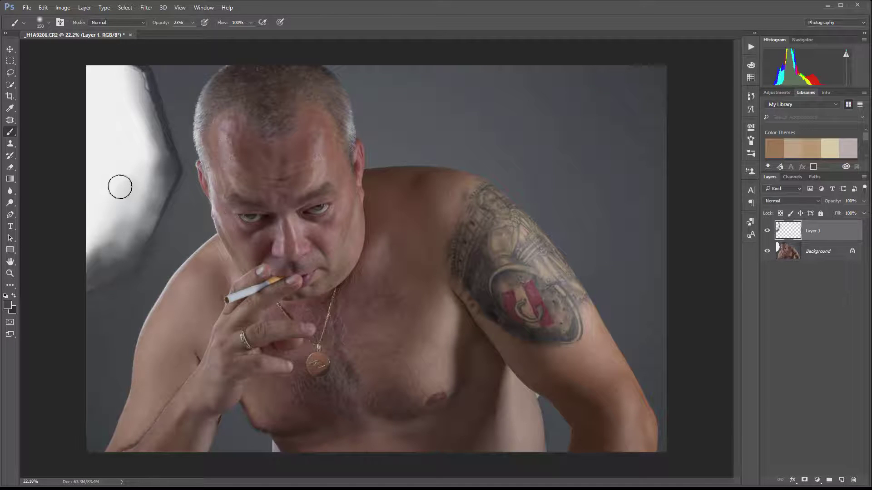
key(])
mouse_move(111, 141)
mouse_down()
mouse_move(97, 88)
mouse_move(79, 189)
mouse_move(130, 54)
mouse_move(99, 46)
mouse_move(88, 71)
mouse_move(110, 82)
mouse_move(128, 71)
mouse_move(119, 87)
mouse_move(68, 109)
mouse_move(92, 187)
mouse_move(123, 100)
mouse_move(143, 130)
mouse_move(93, 232)
mouse_move(121, 210)
mouse_move(120, 165)
mouse_move(86, 191)
mouse_move(98, 177)
mouse_move(106, 117)
mouse_move(94, 82)
mouse_move(125, 78)
mouse_move(120, 89)
mouse_move(133, 104)
mouse_move(125, 115)
mouse_move(86, 70)
mouse_move(105, 65)
mouse_move(63, 72)
mouse_up()
mouse_move(104, 123)
mouse_down()
mouse_move(94, 168)
mouse_move(82, 234)
mouse_move(107, 230)
mouse_move(94, 250)
mouse_move(145, 230)
mouse_move(111, 245)
mouse_move(105, 208)
mouse_move(127, 179)
mouse_move(120, 155)
mouse_move(129, 108)
mouse_move(147, 114)
mouse_move(129, 193)
mouse_up()
scroll(150, 216, up, 2)
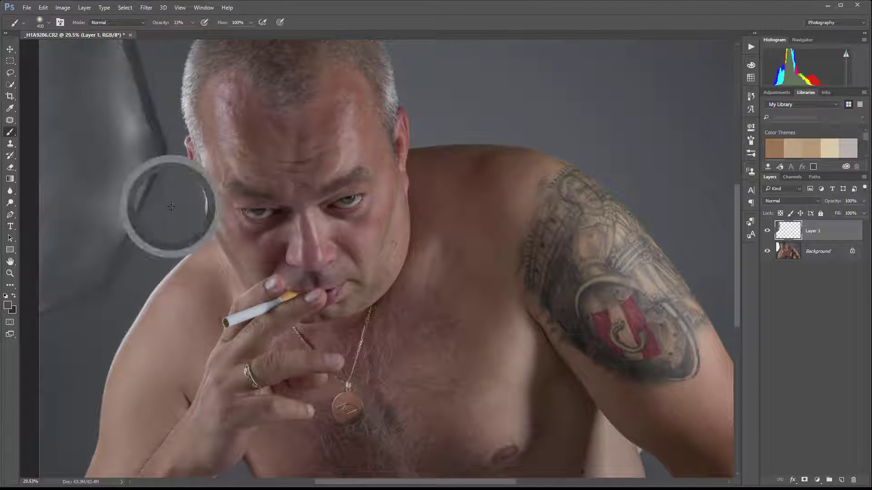
mouse_move(175, 195)
mouse_down()
mouse_move(99, 187)
mouse_move(103, 196)
mouse_move(122, 188)
mouse_move(104, 222)
mouse_move(133, 199)
mouse_move(90, 215)
mouse_move(83, 230)
mouse_move(121, 220)
mouse_move(104, 224)
mouse_move(121, 239)
mouse_move(117, 212)
mouse_move(118, 226)
mouse_move(84, 243)
mouse_move(82, 254)
mouse_move(118, 242)
mouse_move(98, 252)
mouse_up()
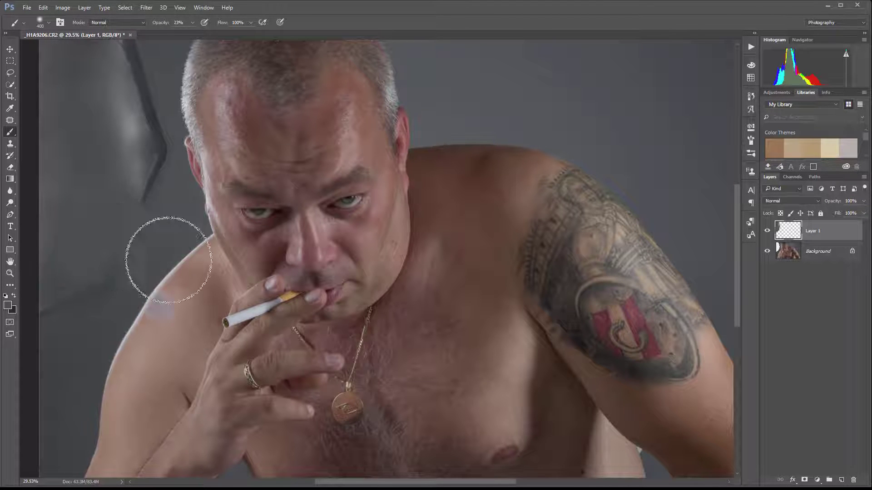
Step: Smooth the backdrop above the shoulder by painting over the remains of the softbox's lower edge
drag(169, 263, 301, 172)
mouse_move(227, 202)
mouse_down()
mouse_move(187, 205)
mouse_move(240, 162)
mouse_move(164, 207)
mouse_move(179, 205)
mouse_move(210, 130)
mouse_move(199, 123)
mouse_move(187, 150)
mouse_move(198, 173)
mouse_move(179, 196)
mouse_move(252, 169)
mouse_move(220, 163)
mouse_move(158, 222)
mouse_move(194, 212)
mouse_move(223, 173)
mouse_up()
drag(314, 172, 244, 330)
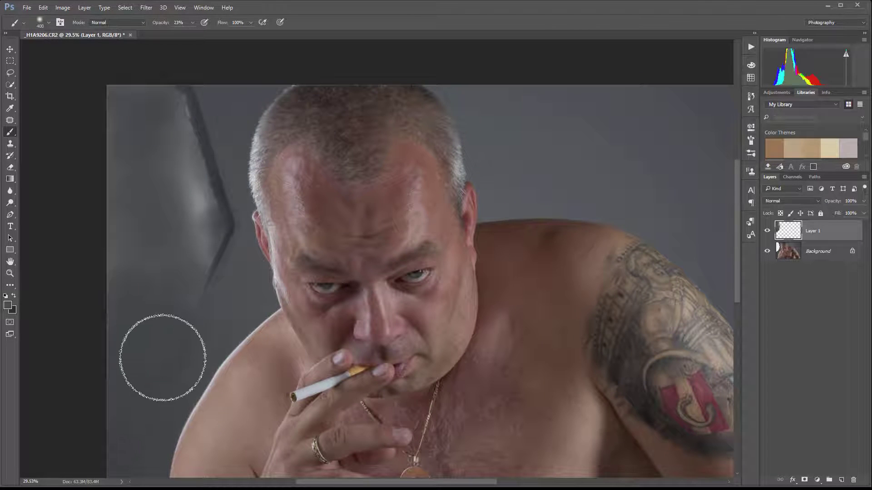
mouse_move(193, 286)
mouse_down()
mouse_move(169, 301)
mouse_move(213, 295)
mouse_move(211, 254)
mouse_move(184, 263)
mouse_move(195, 246)
mouse_move(165, 248)
mouse_move(71, 314)
mouse_move(157, 326)
mouse_move(159, 305)
mouse_move(250, 299)
mouse_move(140, 329)
mouse_move(185, 278)
mouse_up()
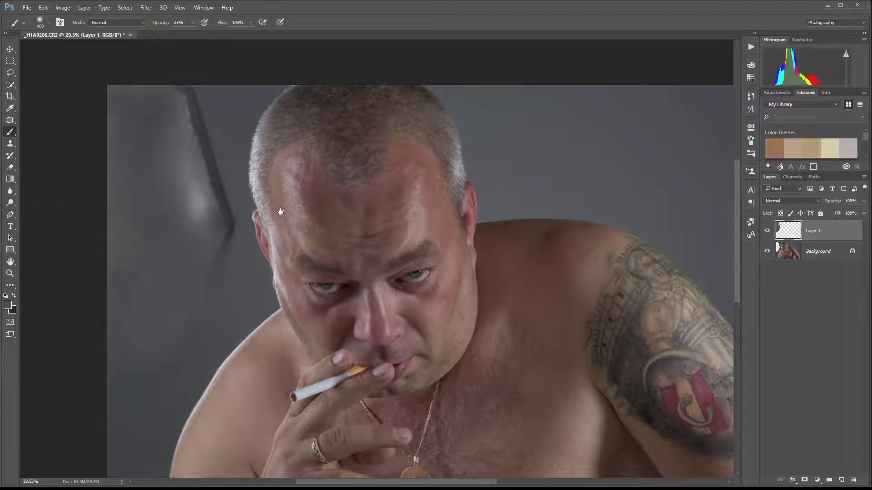
Step: Paint out the upper end of the softbox's dark edge near the top of the image
drag(286, 209, 361, 275)
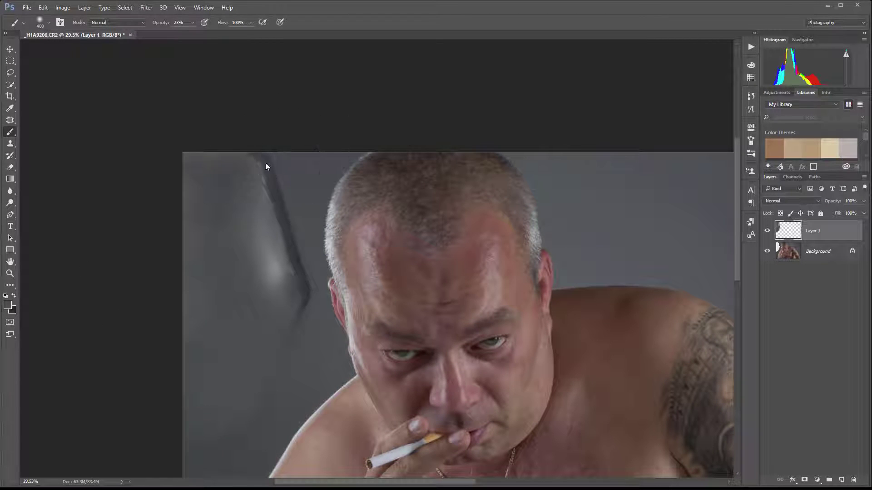
mouse_move(215, 141)
mouse_down()
mouse_move(257, 145)
mouse_move(238, 211)
mouse_move(258, 205)
mouse_move(239, 185)
mouse_up()
key(ctrl+z)
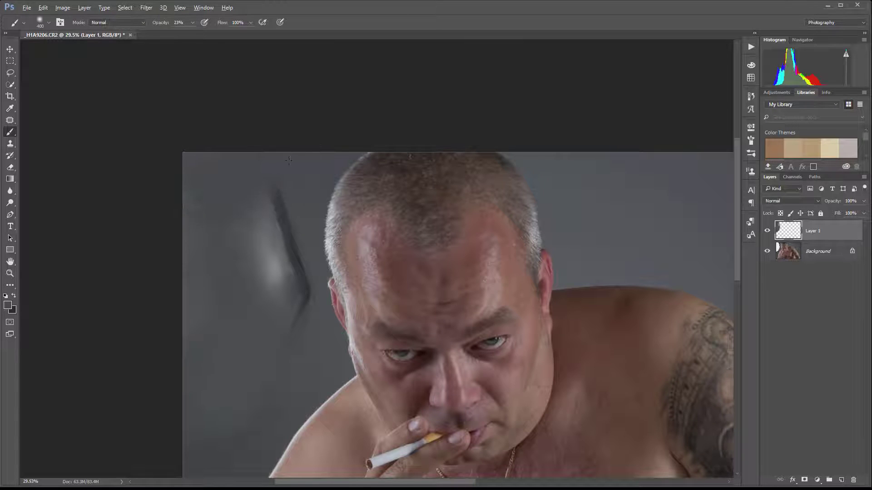
mouse_move(181, 191)
mouse_down()
mouse_move(223, 289)
mouse_move(219, 258)
mouse_move(258, 184)
mouse_up()
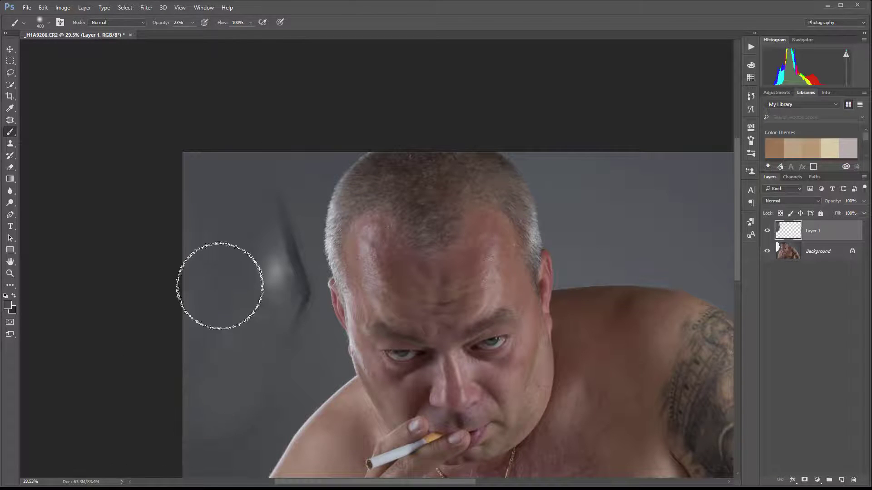
Step: Paint out the remaining dark edge and bright spot beside the head, starting with a 150-pixel brush
scroll(282, 253, up, 6)
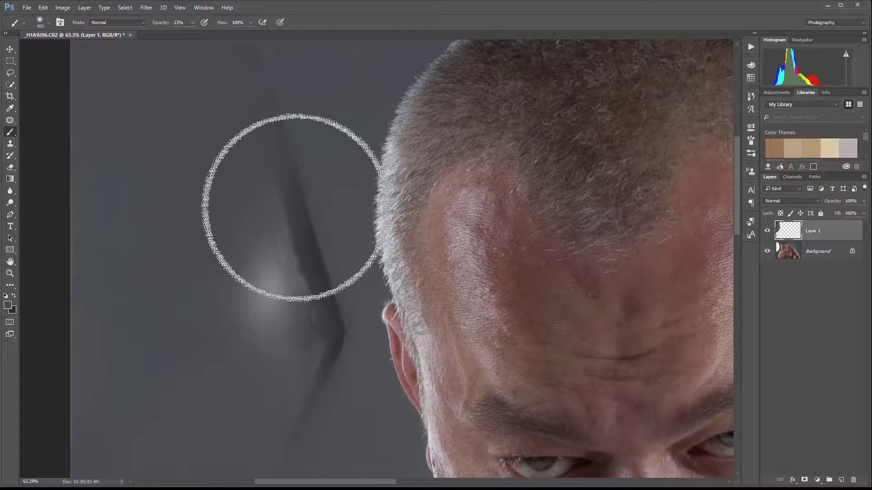
key(bracketleft)
key(bracketleft)
key(bracketleft)
key(bracketleft)
key(bracketleft)
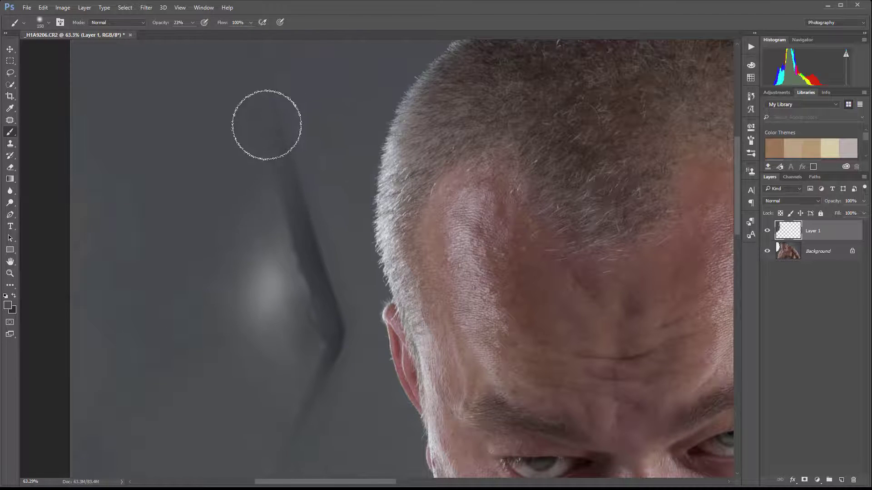
drag(267, 125, 285, 148)
mouse_move(284, 232)
mouse_down()
mouse_move(289, 265)
mouse_move(292, 258)
mouse_move(258, 294)
mouse_move(280, 288)
mouse_move(262, 271)
mouse_move(292, 249)
mouse_move(293, 304)
mouse_move(312, 298)
mouse_move(311, 318)
mouse_up()
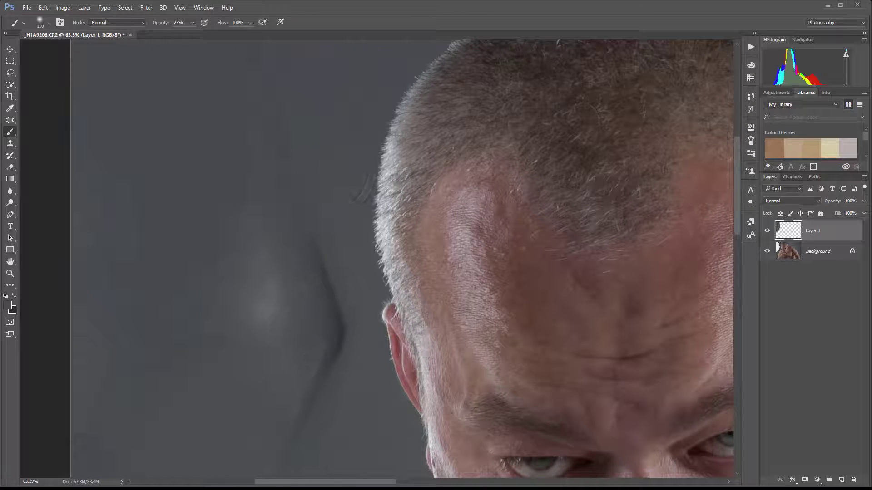
mouse_move(300, 275)
mouse_down()
mouse_move(299, 185)
mouse_move(327, 331)
mouse_up()
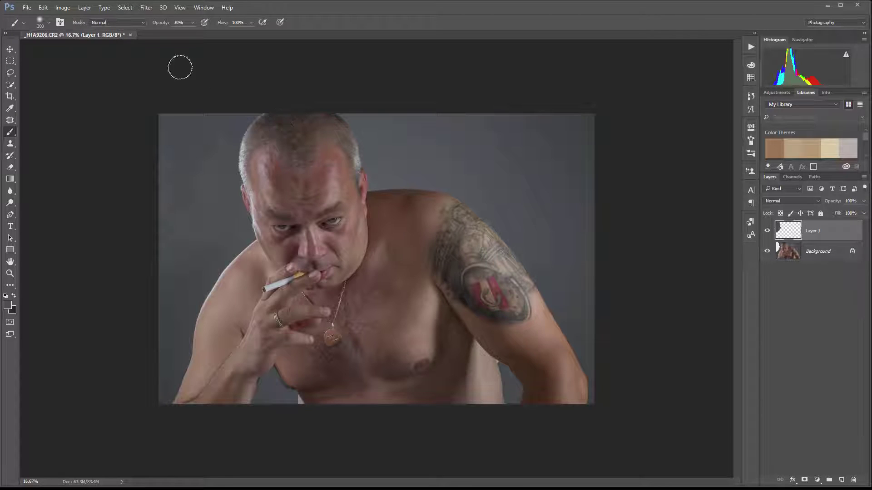
Step: Add an empty layer and copy a rectangle of clean backdrop from the Background's upper-right corner onto its own layer
click(13, 62)
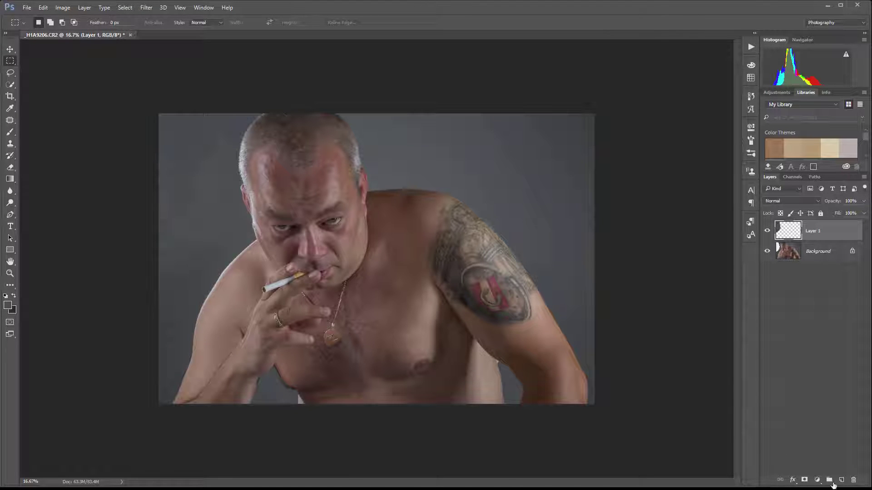
click(841, 481)
click(813, 271)
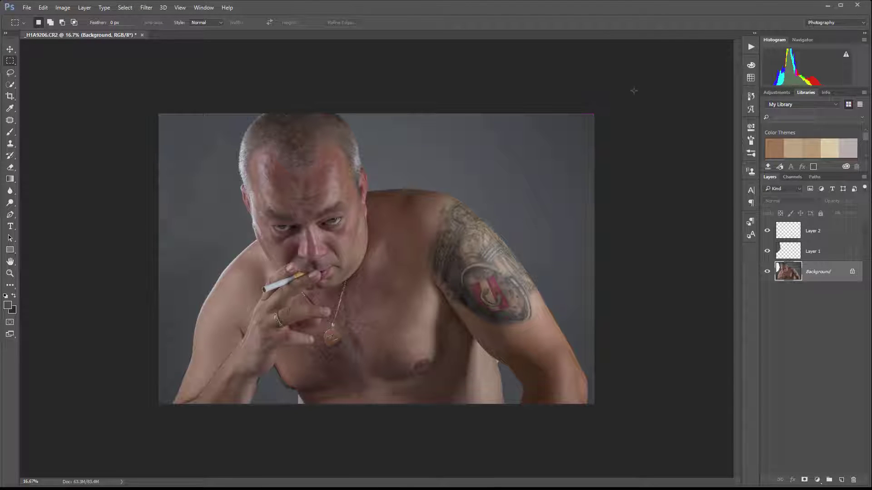
drag(594, 114, 535, 282)
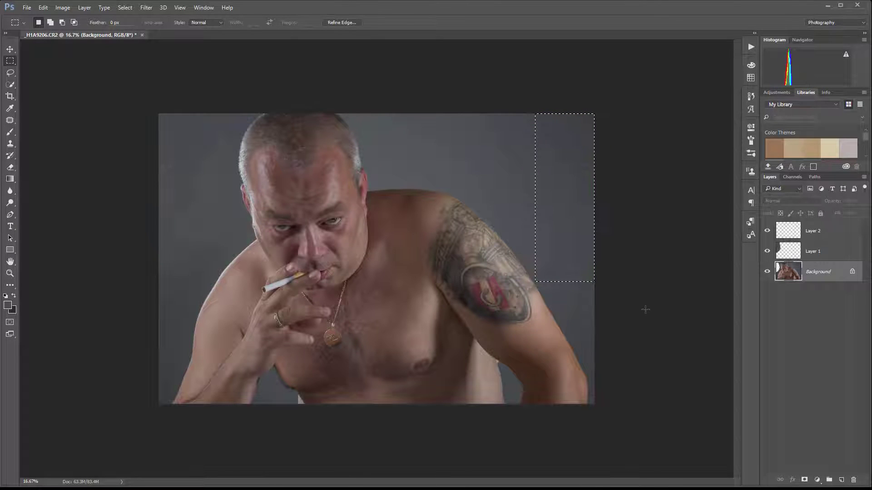
key(ctrl+j)
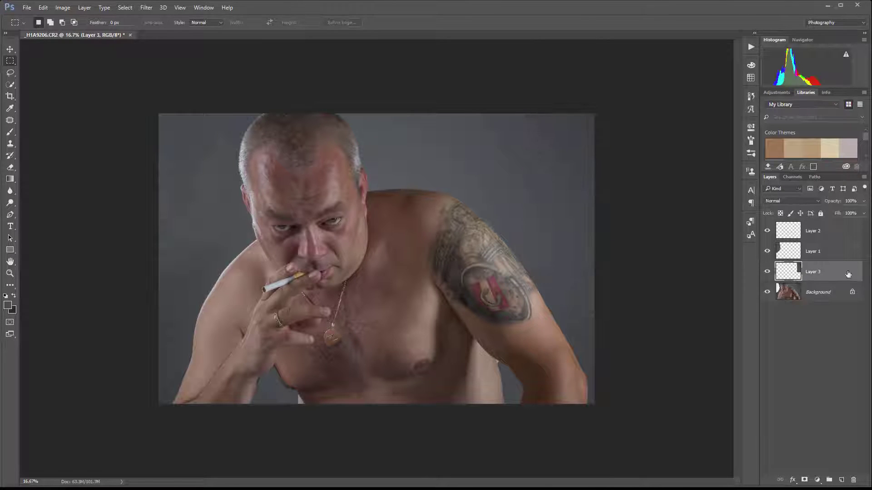
Step: Bring the copied backdrop layer to the top of the stack and move it to the image's upper-left corner
key(ctrl+shift+bracketright)
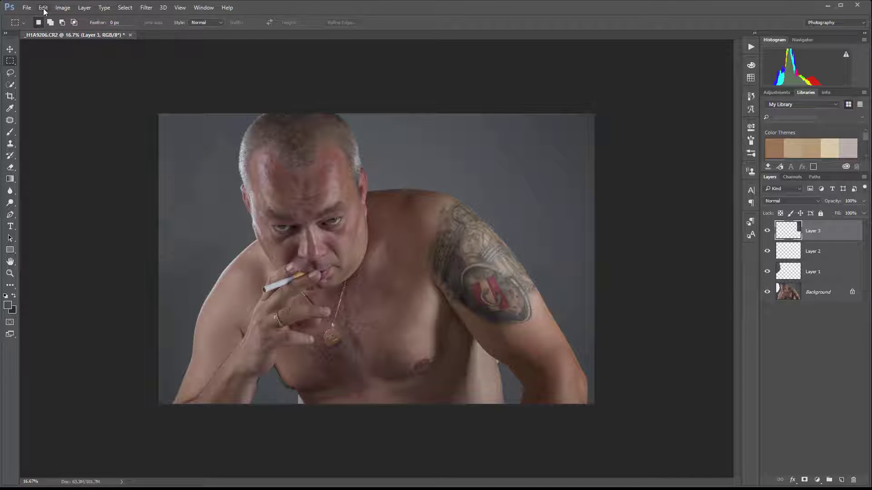
click(10, 49)
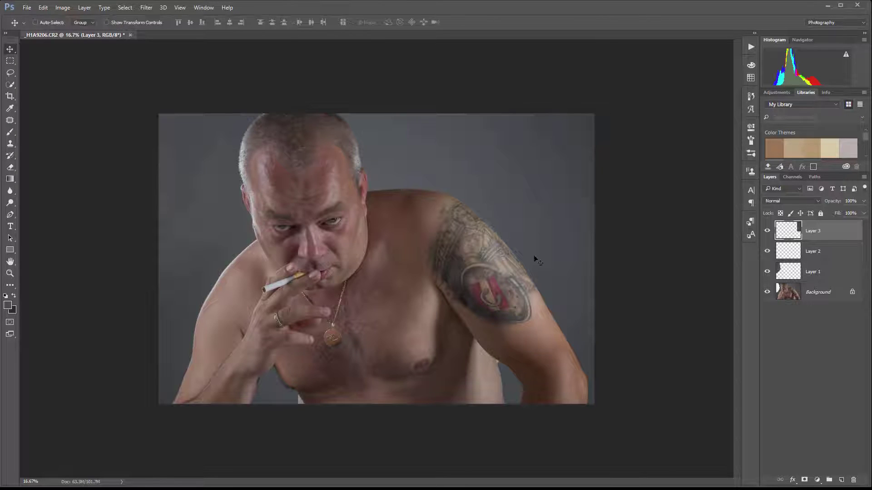
drag(536, 254, 175, 224)
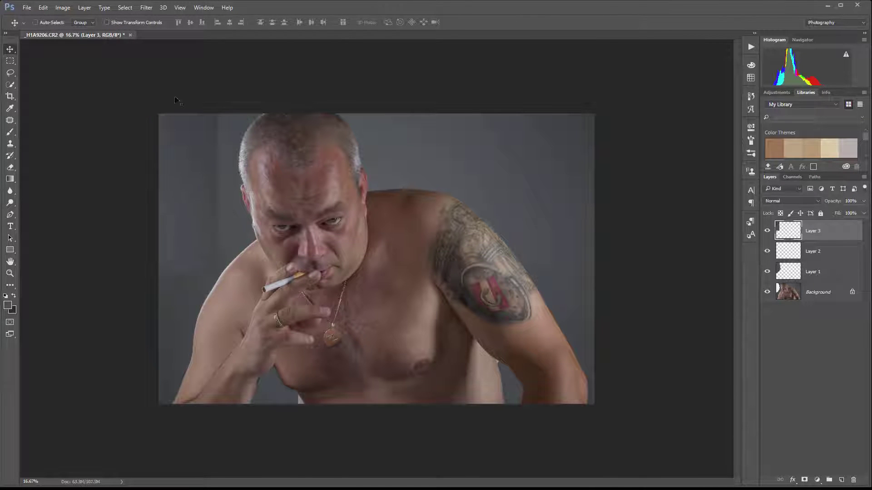
Step: Scale the backdrop patch to about 180% width and 117% height so it covers the former softbox area
click(45, 8)
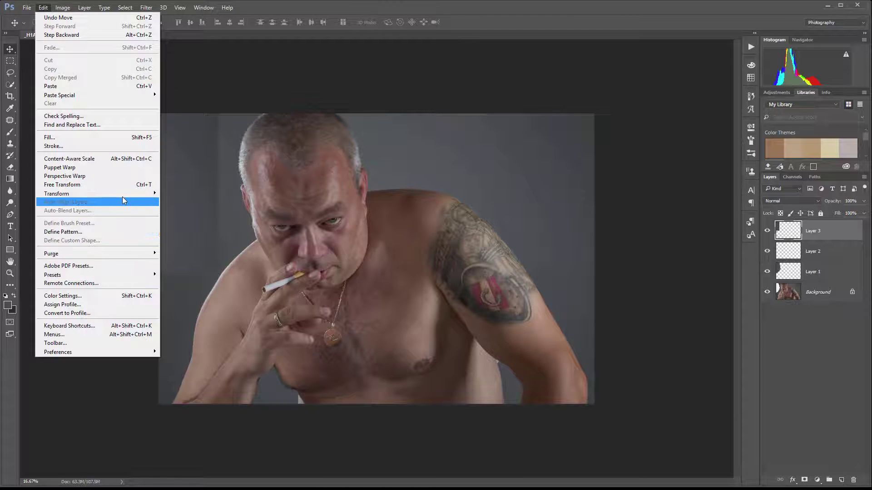
mouse_move(138, 194)
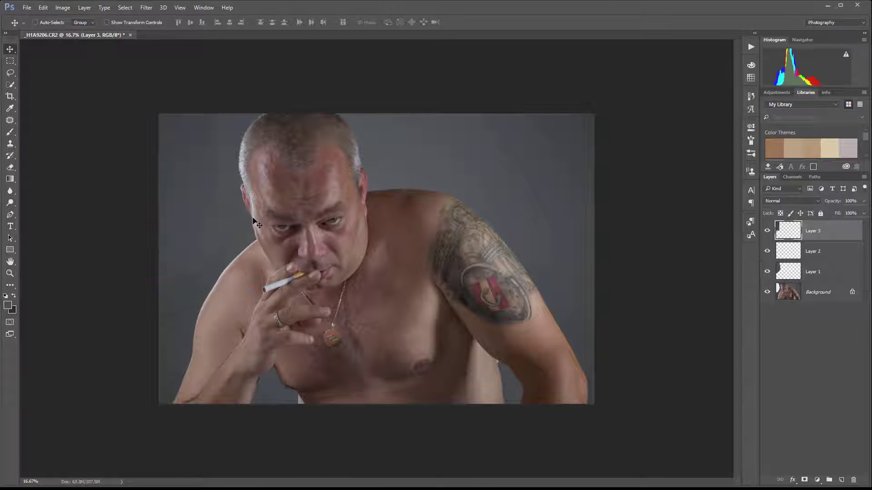
key(ctrl+t)
drag(217, 187, 265, 187)
drag(215, 271, 210, 300)
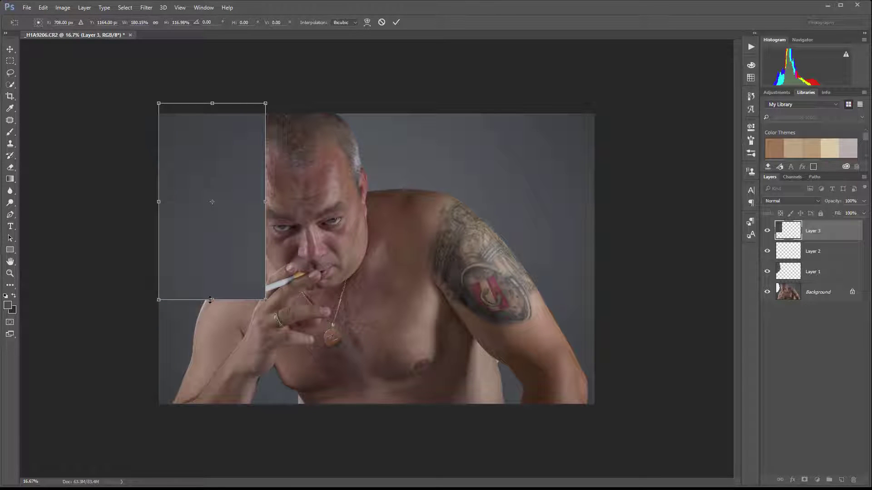
key(Return)
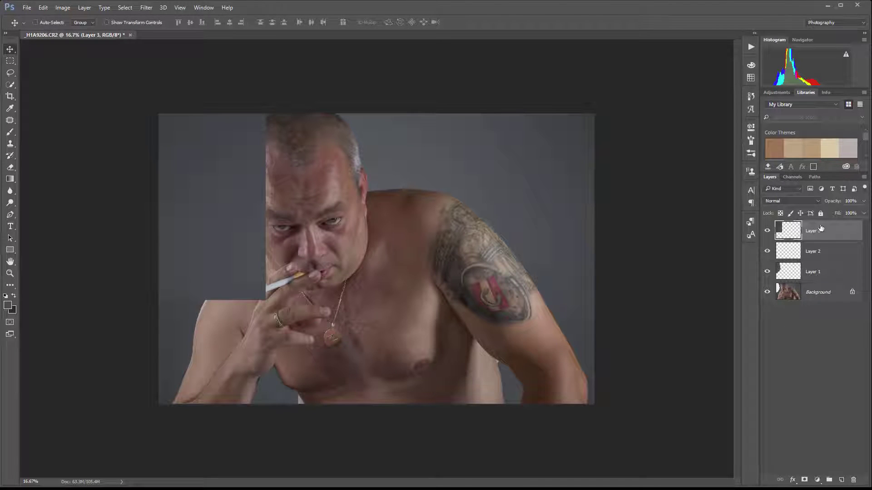
Step: Delete the empty Layer 2 and add a layer mask to the backdrop patch on Layer 3
drag(837, 254, 853, 480)
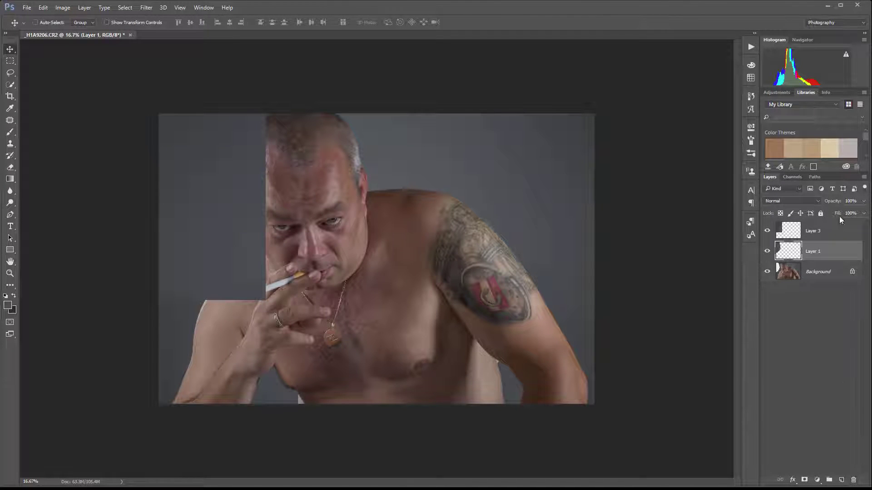
click(805, 480)
Step: Paint black at 30% opacity on the Layer 3 mask to uncover the man's head, shoulder and arm from the backdrop patch
click(10, 132)
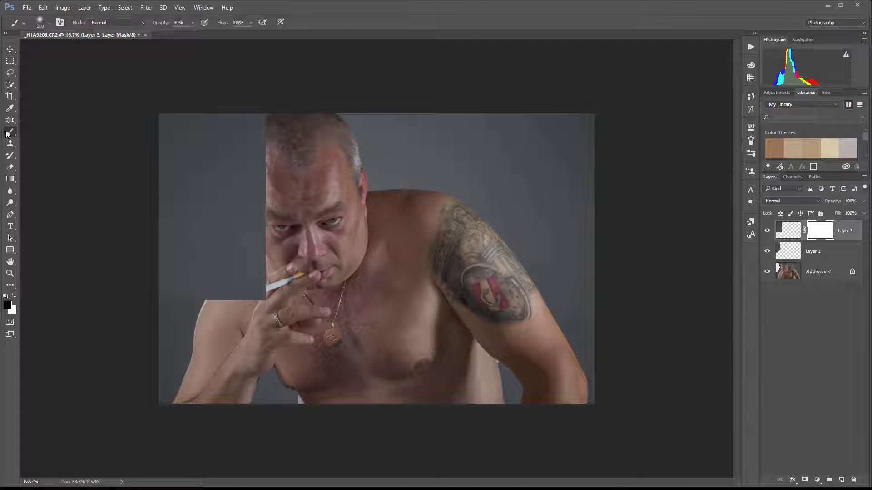
mouse_move(273, 113)
mouse_down()
mouse_move(258, 135)
mouse_move(270, 131)
mouse_move(259, 117)
mouse_move(248, 148)
mouse_move(258, 163)
mouse_move(263, 146)
mouse_move(253, 147)
mouse_move(252, 173)
mouse_move(249, 145)
mouse_move(266, 121)
mouse_move(258, 232)
mouse_move(249, 219)
mouse_move(270, 208)
mouse_move(273, 266)
mouse_move(251, 247)
mouse_move(201, 314)
mouse_move(250, 287)
mouse_move(274, 262)
mouse_move(245, 310)
mouse_move(275, 303)
mouse_move(273, 273)
mouse_move(274, 280)
mouse_move(250, 254)
mouse_move(213, 300)
mouse_move(264, 241)
mouse_move(263, 203)
mouse_move(250, 208)
mouse_move(255, 157)
mouse_move(306, 107)
mouse_up()
drag(247, 132, 252, 178)
mouse_move(255, 147)
mouse_down()
mouse_move(210, 304)
mouse_move(231, 295)
mouse_move(203, 300)
mouse_move(219, 299)
mouse_move(218, 310)
mouse_move(242, 322)
mouse_move(192, 310)
mouse_move(190, 300)
mouse_move(225, 293)
mouse_move(161, 305)
mouse_up()
Step: Refine the patch's mask beside the head with the brush at 10% opacity, and check the blend by toggling Layer 3's visibility
key(1)
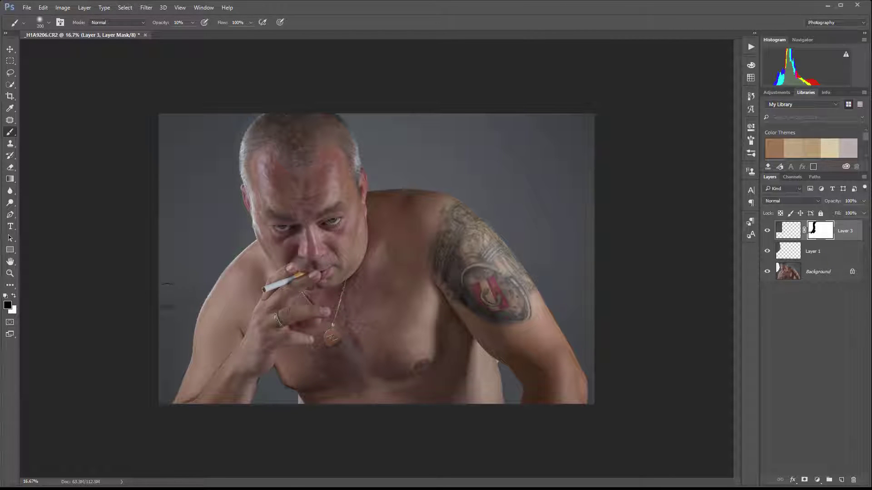
mouse_move(265, 131)
mouse_down()
mouse_move(248, 116)
mouse_move(274, 104)
mouse_move(262, 164)
mouse_move(236, 135)
mouse_move(245, 151)
mouse_up()
scroll(177, 236, up, 3)
scroll(159, 277, down, 2)
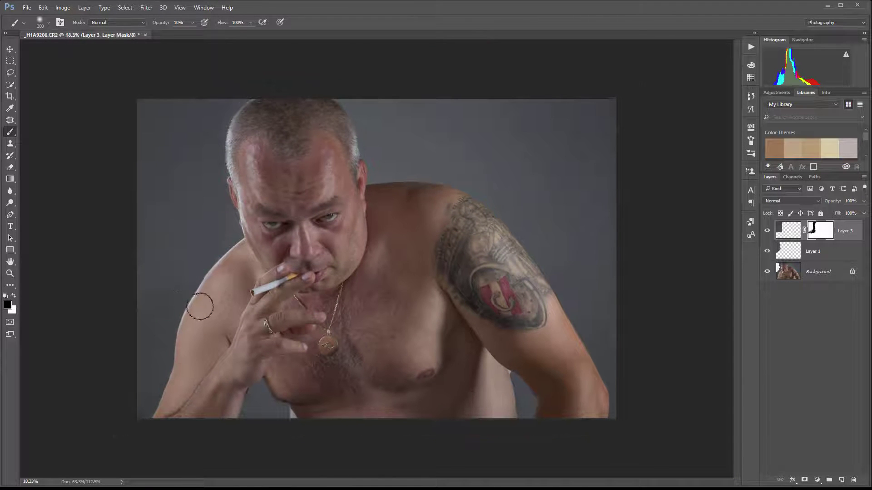
click(767, 232)
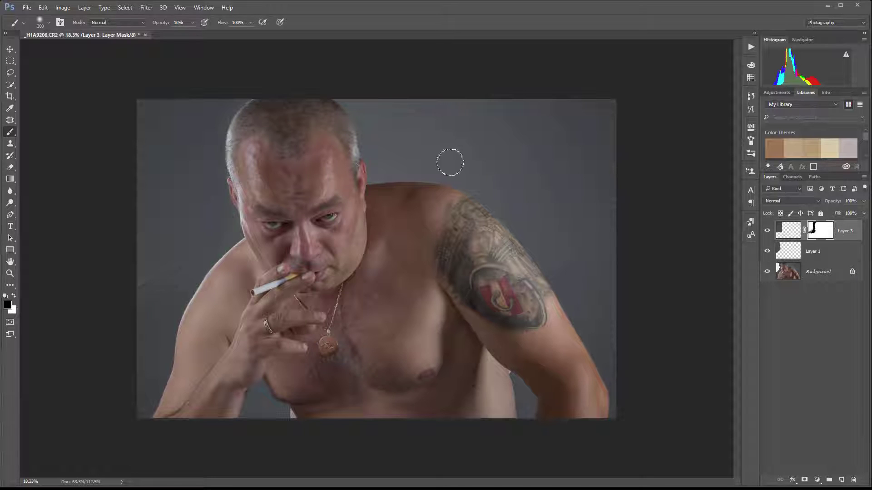
Step: Examine the face, the cigarette and the hand up close, and compare them with the whole portrait
click(12, 49)
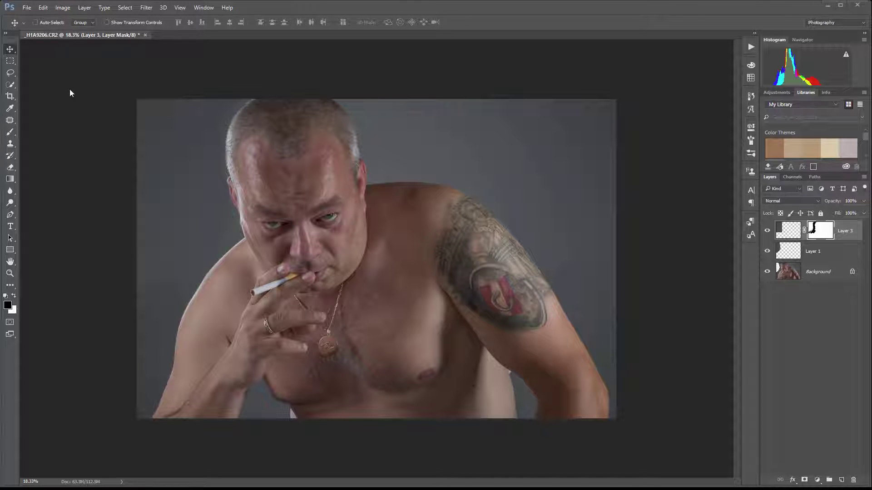
scroll(273, 190, up, 4)
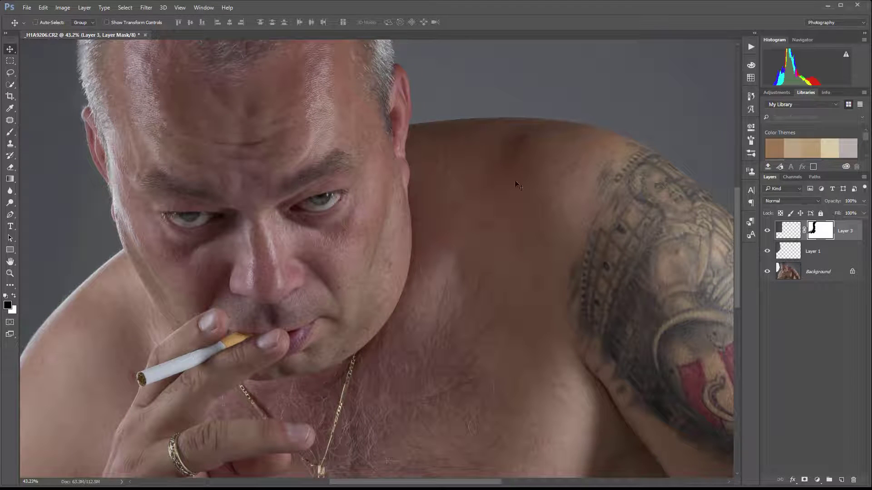
scroll(435, 255, down, 2)
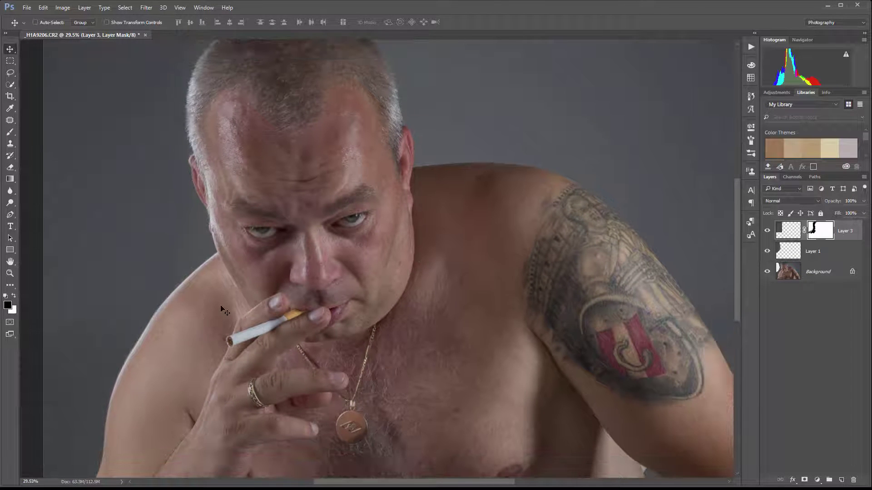
scroll(222, 310, down, 2)
scroll(195, 317, up, 2)
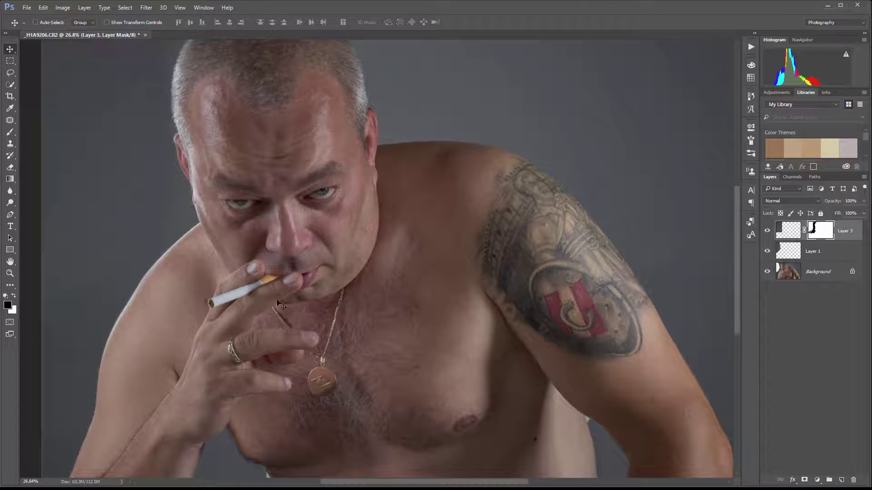
scroll(235, 312, up, 1)
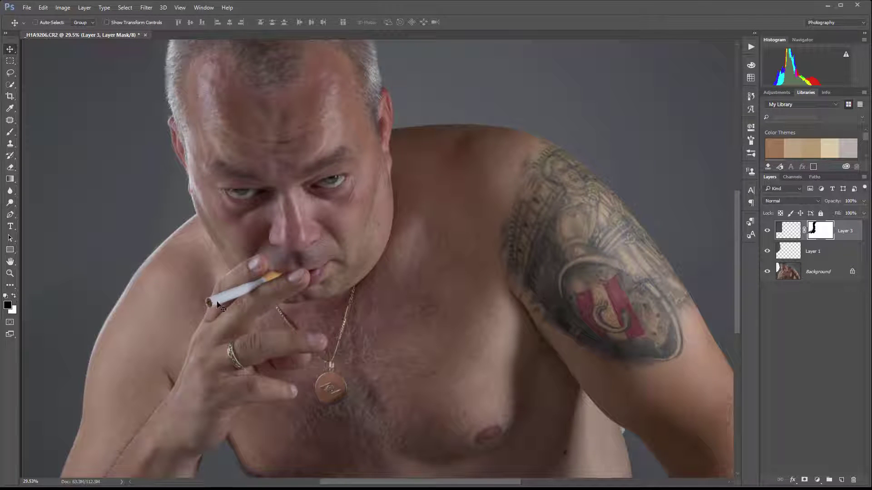
scroll(209, 301, up, 7)
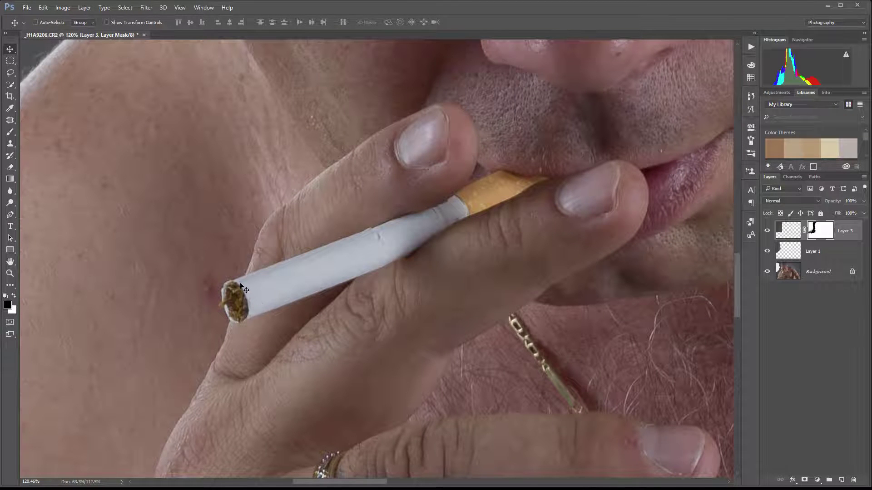
scroll(239, 232, down, 8)
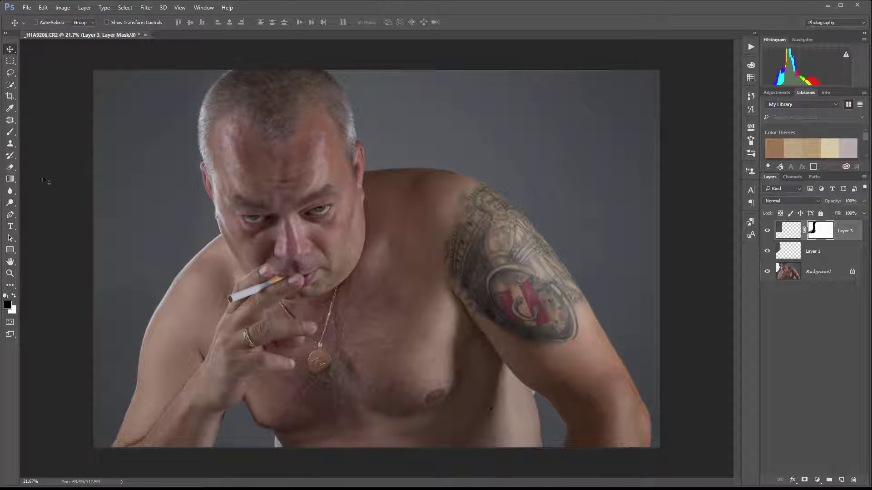
Step: Crop the portrait slightly on all four sides, keeping the cropped pixels and excluding the empty strip above the head
click(10, 96)
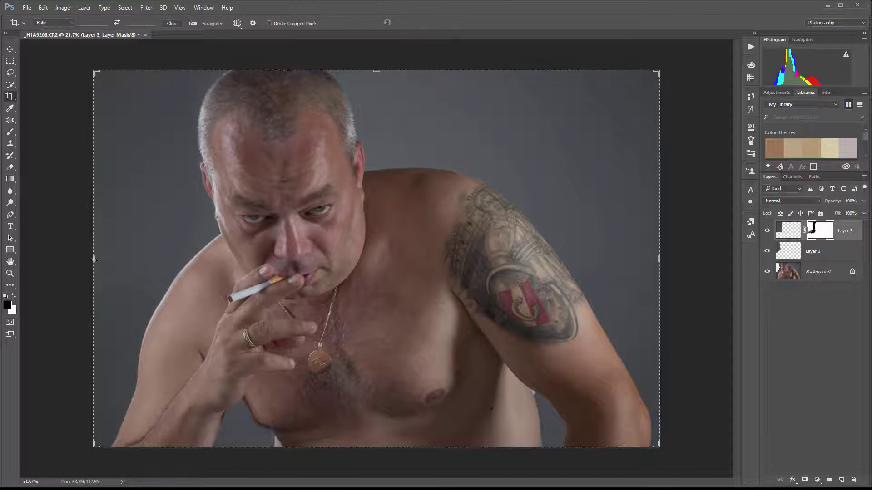
drag(94, 260, 99, 273)
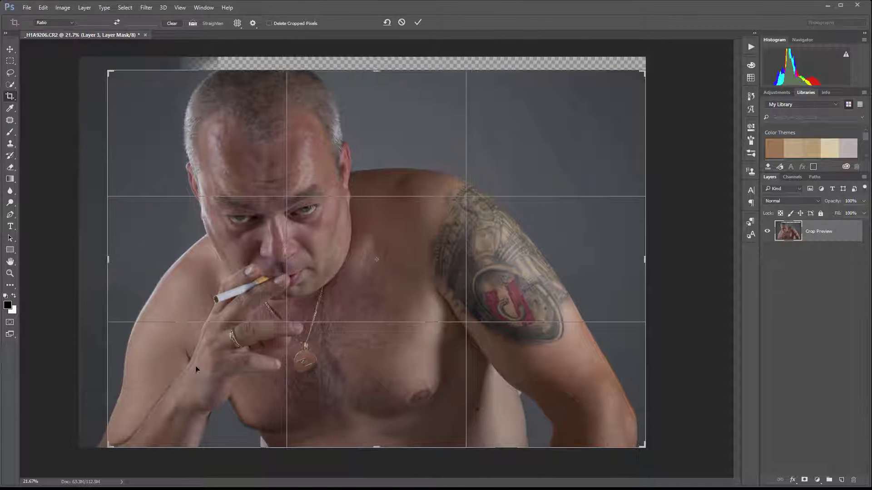
drag(380, 450, 379, 433)
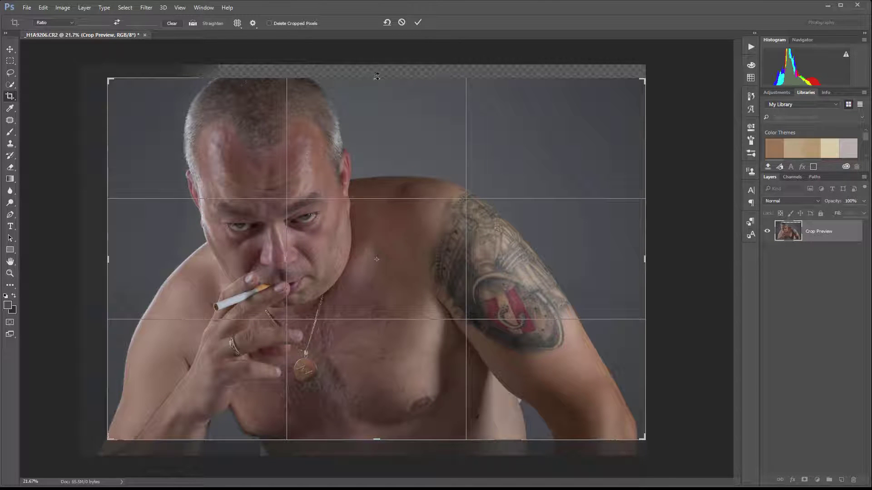
drag(377, 76, 377, 85)
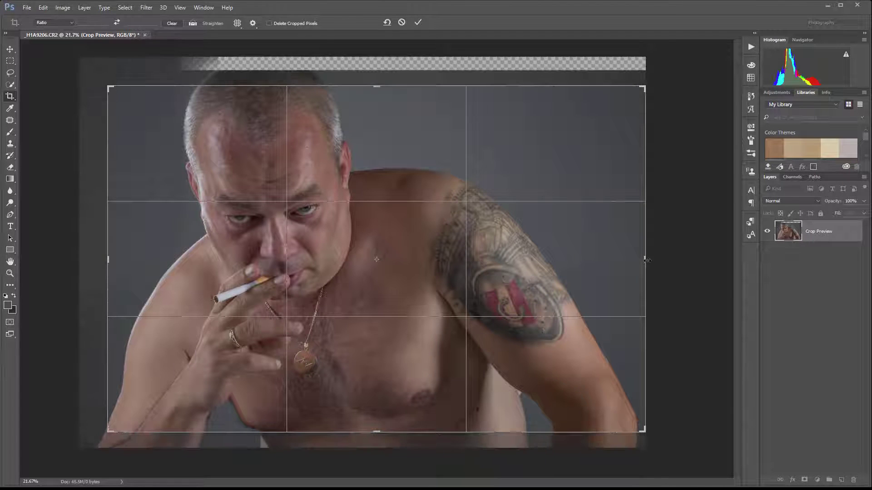
drag(644, 260, 635, 262)
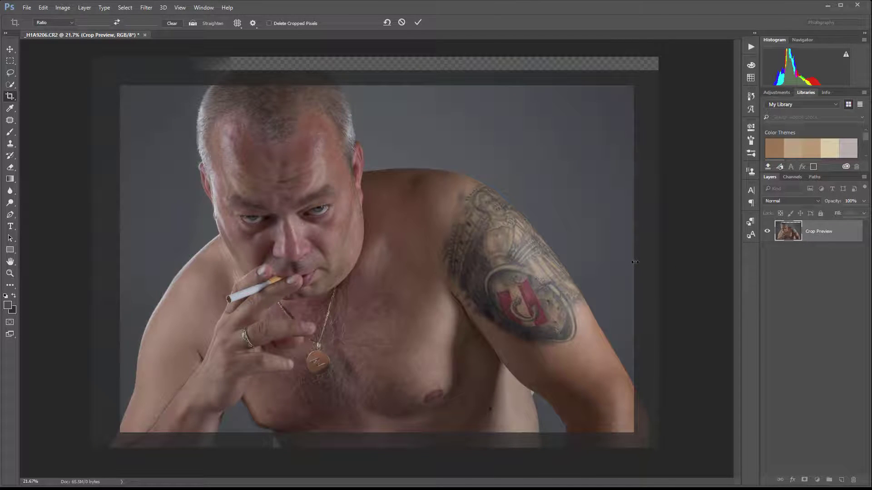
key(Return)
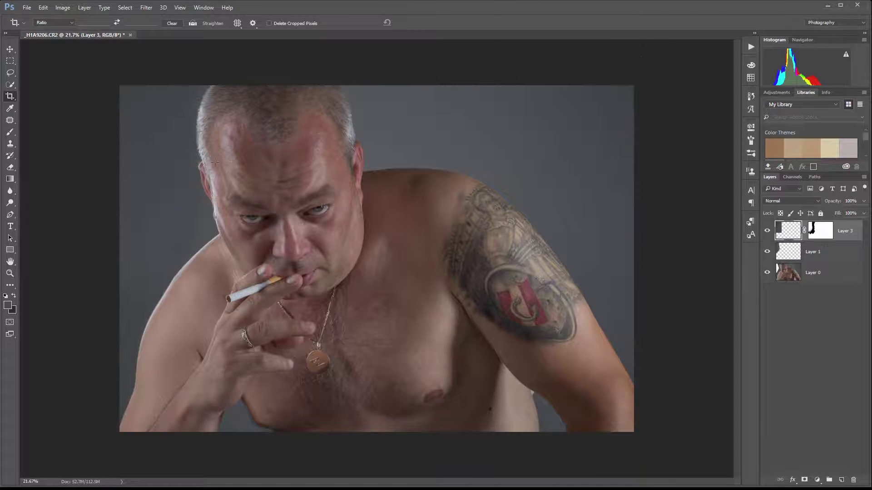
Step: Add a new layer above Layer 3 and name it db
click(840, 481)
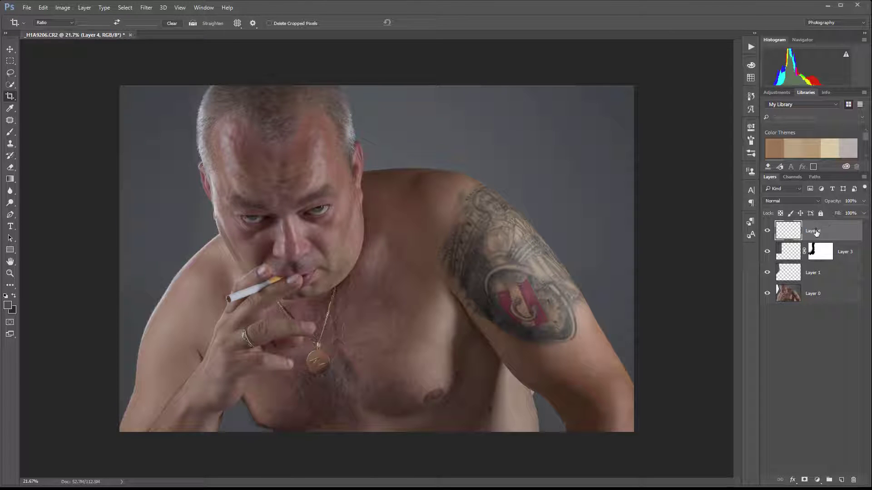
double_click(816, 231)
key(Return)
Step: Fill the db layer with 50% gray and set its blend mode to Soft Light
key(shift+F5)
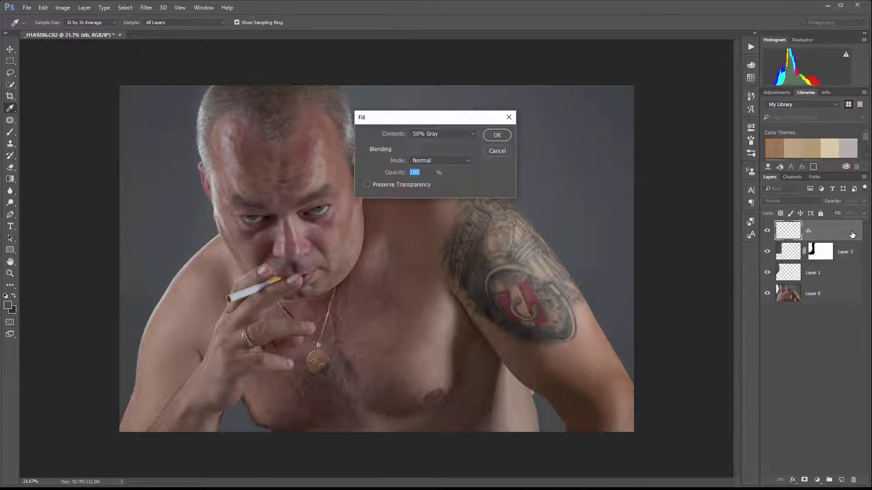
key(Return)
click(817, 202)
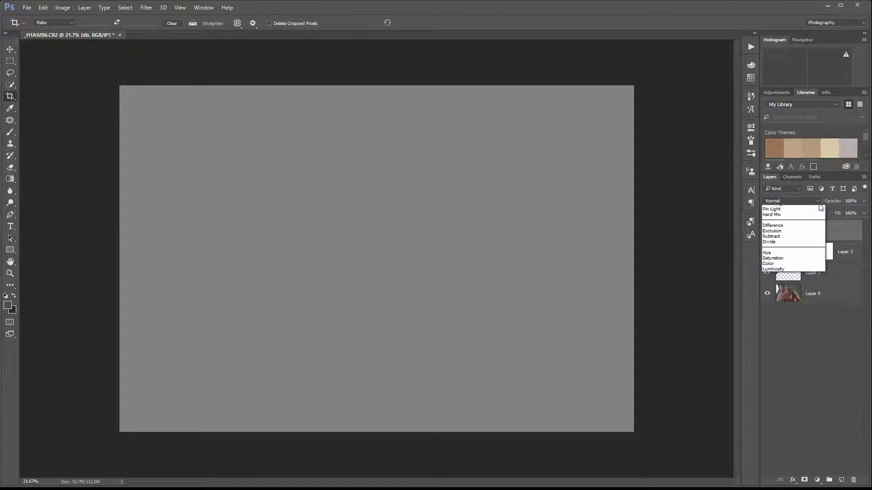
click(794, 296)
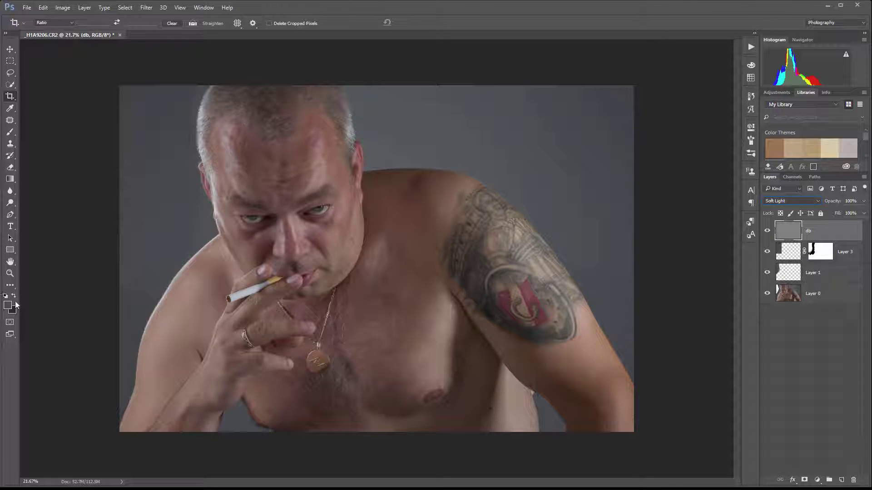
Step: Burn the shadows along the nose on the db layer with a small black brush at 10% opacity
click(10, 132)
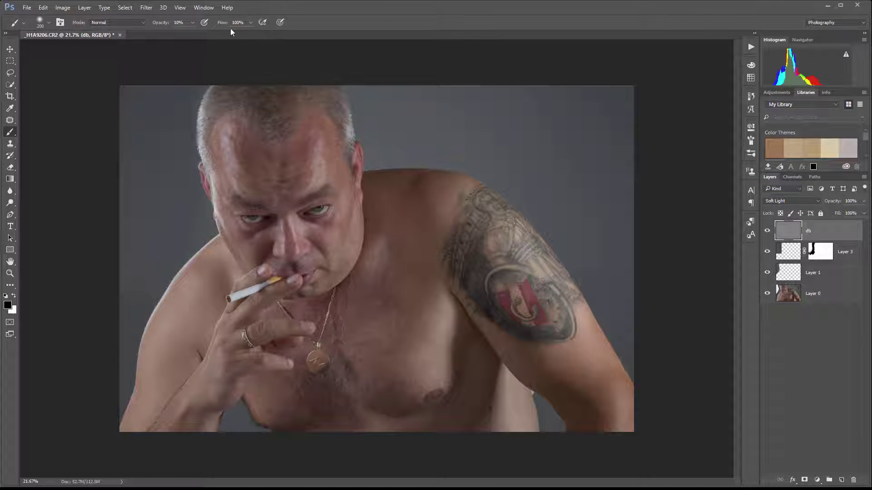
scroll(308, 205, up, 5)
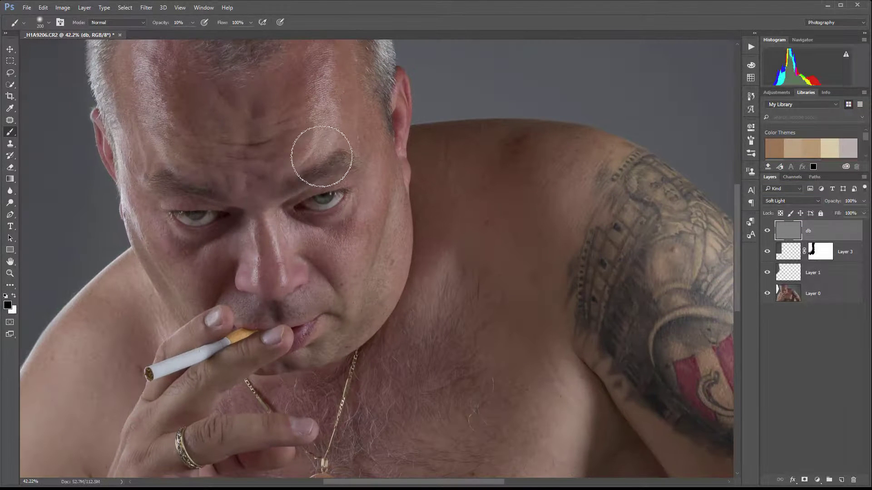
key(bracketleft)
key(bracketleft)
key(bracketleft)
key(bracketleft)
key(bracketleft)
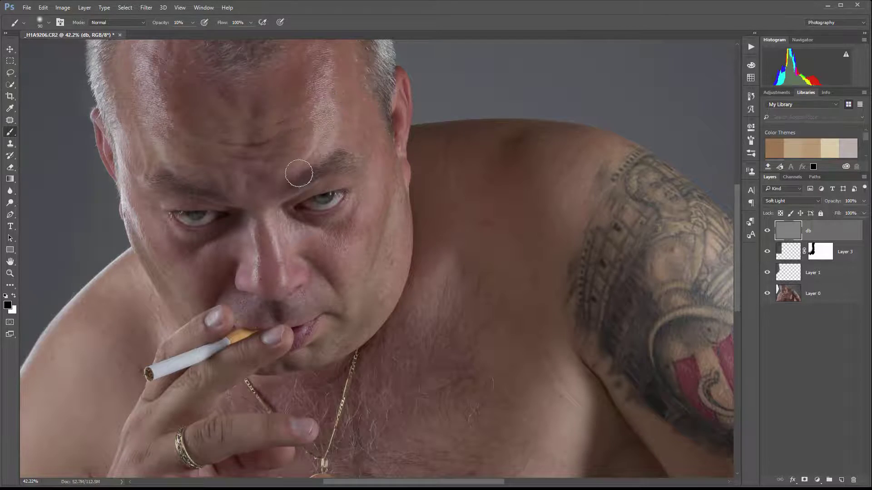
scroll(202, 150, up, 4)
scroll(257, 238, down, 5)
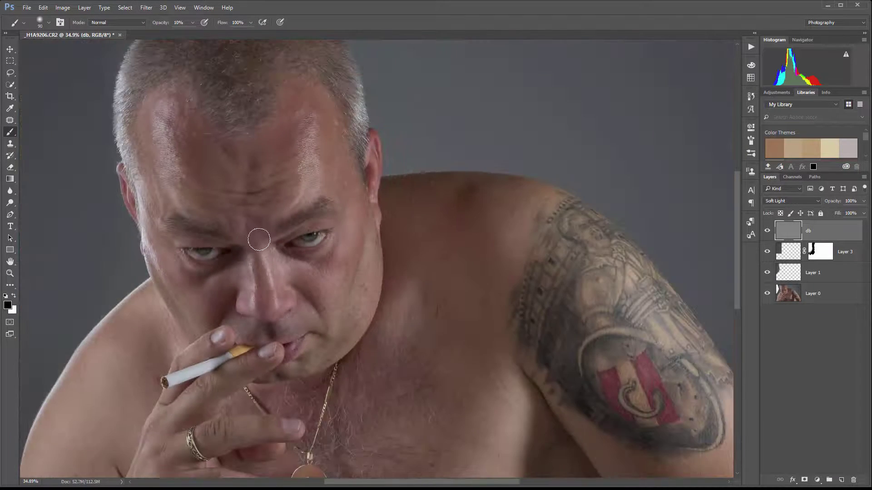
scroll(234, 260, up, 4)
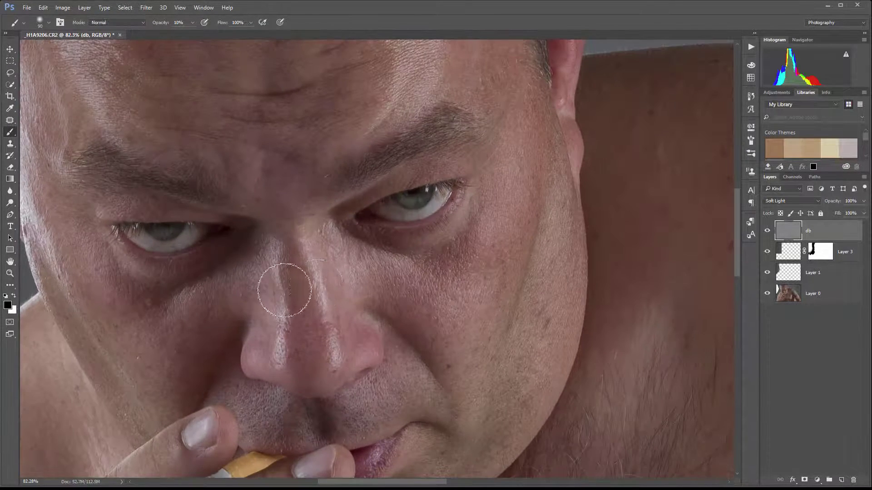
mouse_move(295, 242)
mouse_down()
mouse_move(305, 325)
mouse_move(302, 313)
mouse_move(311, 315)
mouse_move(306, 297)
mouse_move(307, 359)
mouse_move(304, 293)
mouse_move(344, 353)
mouse_up()
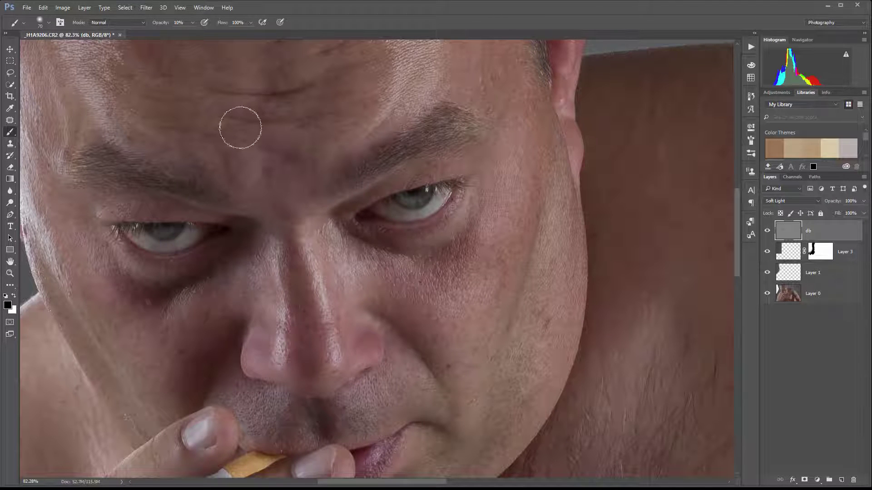
Step: Deepen the forehead wrinkles and the folds between the eyebrows using a smaller black brush at 10% opacity
scroll(220, 140, up, 3)
key(bracketleft)
key(bracketleft)
key(bracketleft)
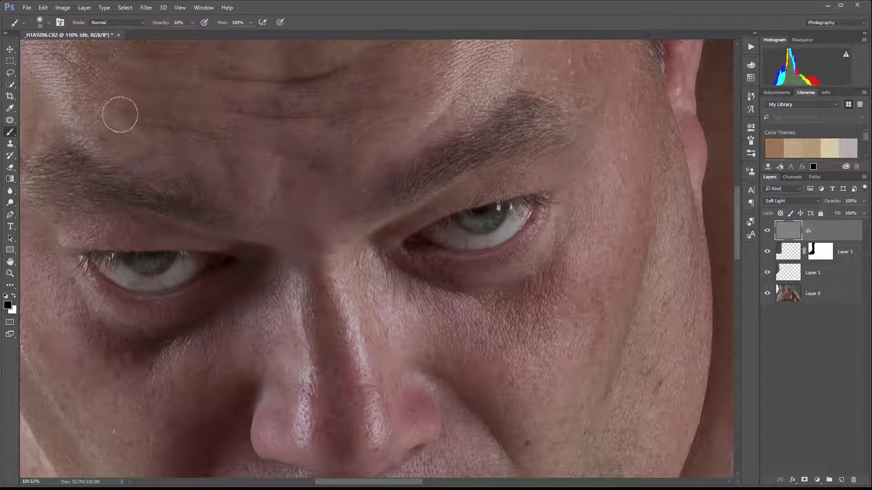
mouse_move(270, 110)
mouse_down()
mouse_move(314, 114)
mouse_move(398, 99)
mouse_move(370, 92)
mouse_move(385, 71)
mouse_move(252, 108)
mouse_move(145, 90)
mouse_move(342, 110)
mouse_up()
mouse_move(212, 68)
mouse_down()
mouse_move(274, 77)
mouse_move(383, 62)
mouse_up()
mouse_move(409, 142)
mouse_down()
mouse_move(387, 185)
mouse_move(469, 152)
mouse_move(266, 203)
mouse_move(222, 168)
mouse_up()
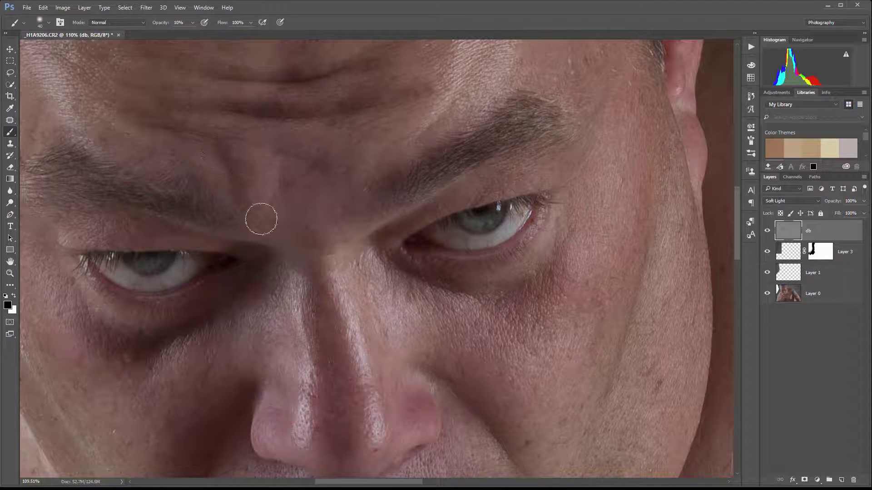
Step: Darken the shadows at the temple and beside the forehead highlight on the image's left side of the face
drag(332, 219, 537, 176)
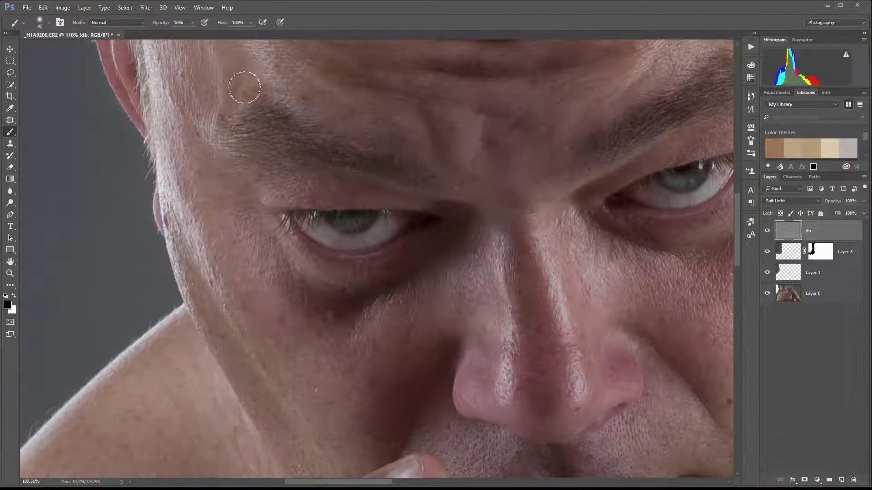
mouse_move(383, 120)
mouse_down()
mouse_move(422, 200)
mouse_move(487, 231)
mouse_up()
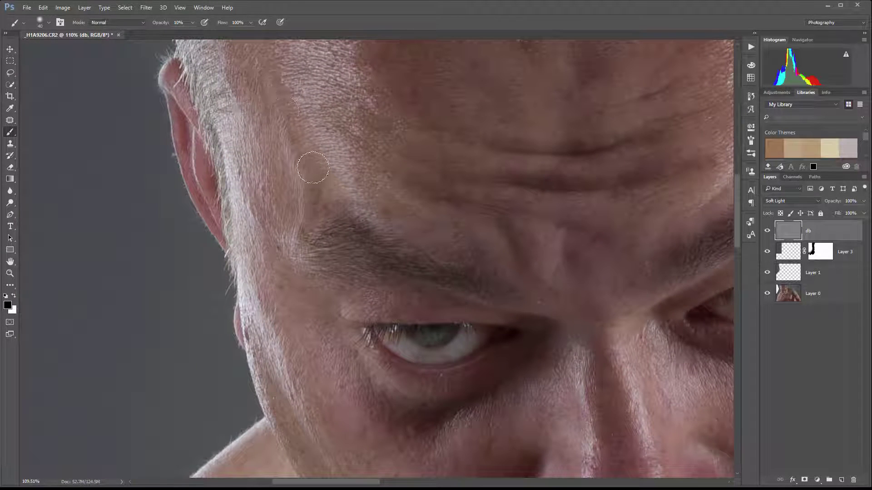
drag(276, 35, 312, 33)
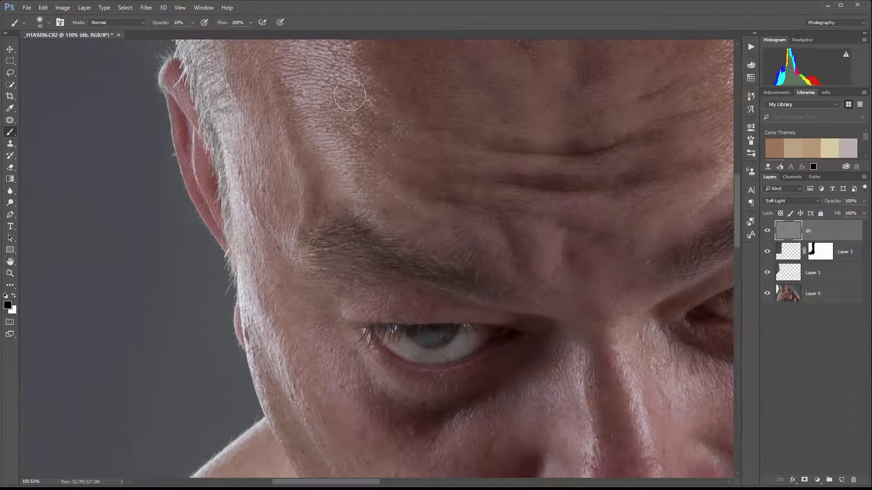
mouse_move(350, 95)
mouse_down()
mouse_move(374, 92)
mouse_move(407, 118)
mouse_up()
Step: Burn the cheek shadow beside the nose and the shadows around the mouth corner and chin with black at 10% opacity
mouse_move(306, 331)
mouse_down()
mouse_move(252, 165)
mouse_move(395, 233)
mouse_up()
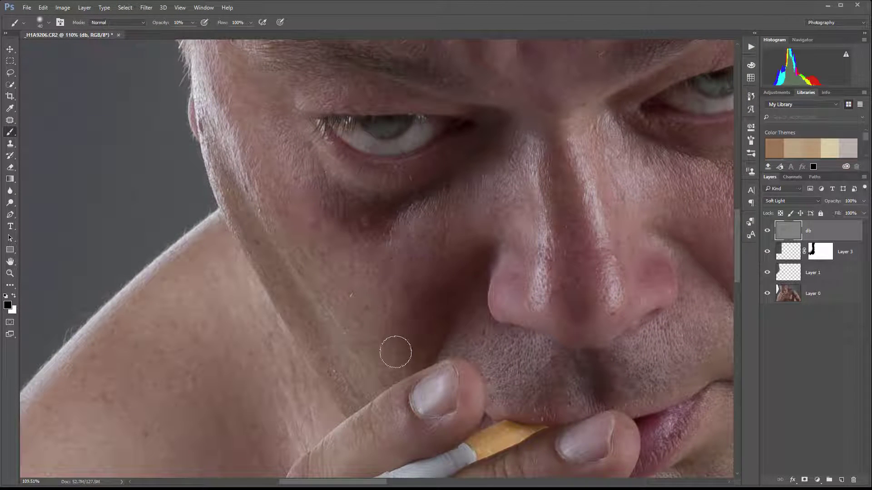
mouse_move(492, 214)
mouse_down()
mouse_move(497, 237)
mouse_move(508, 237)
mouse_move(518, 262)
mouse_move(536, 207)
mouse_move(539, 253)
mouse_up()
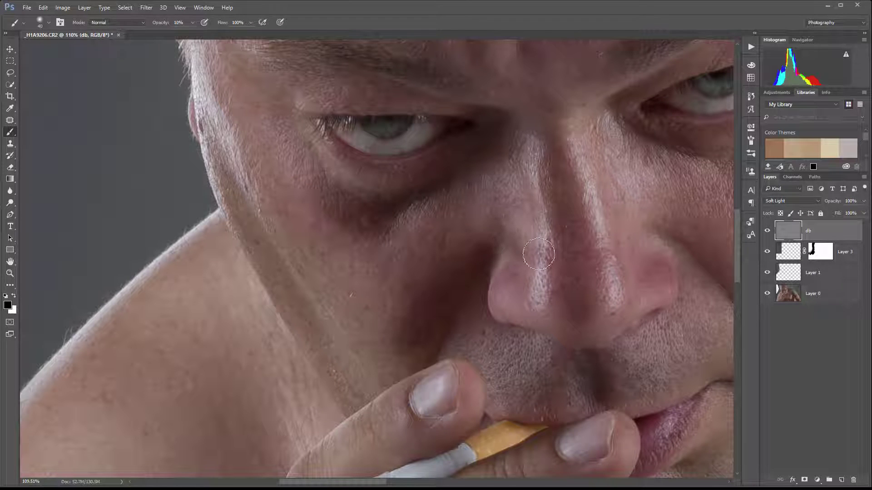
drag(629, 332, 526, 199)
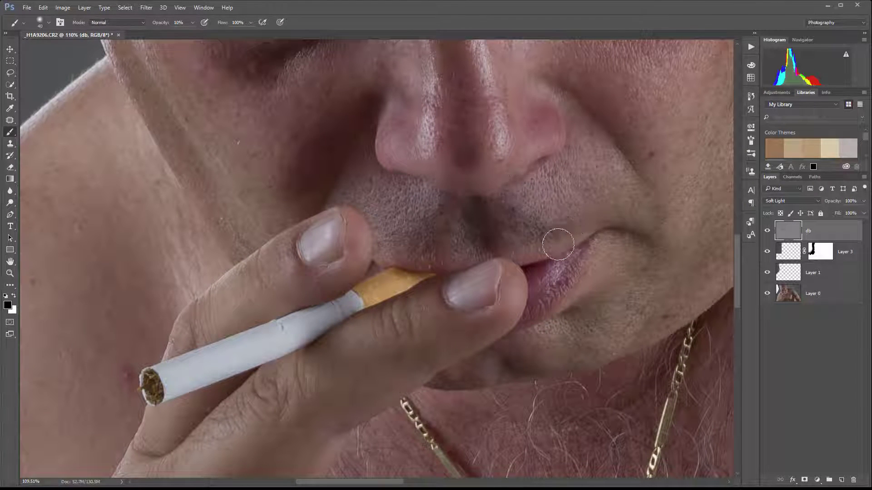
mouse_move(558, 244)
mouse_down()
mouse_move(561, 294)
mouse_move(593, 292)
mouse_up()
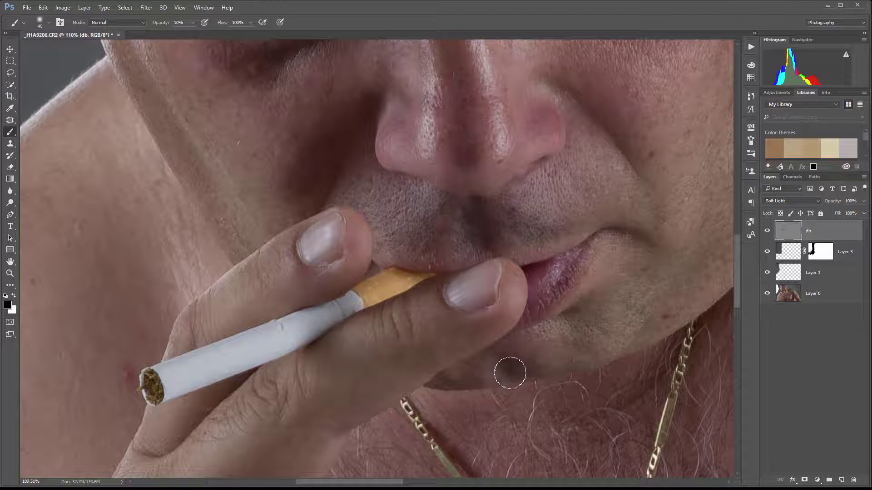
Step: Darken the cheek and jaw on the image's right side of the face with a 90 px black brush
drag(649, 296, 380, 272)
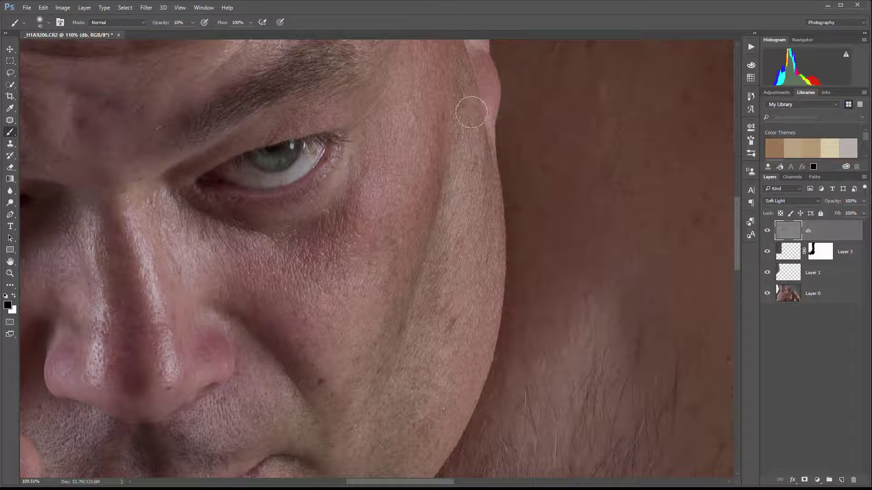
scroll(418, 210, down, 3)
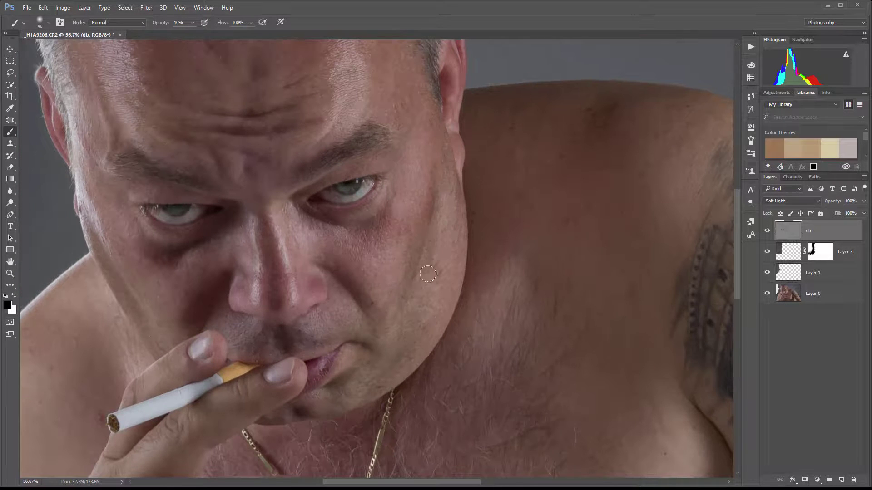
key(bracketright)
key(bracketright)
key(bracketright)
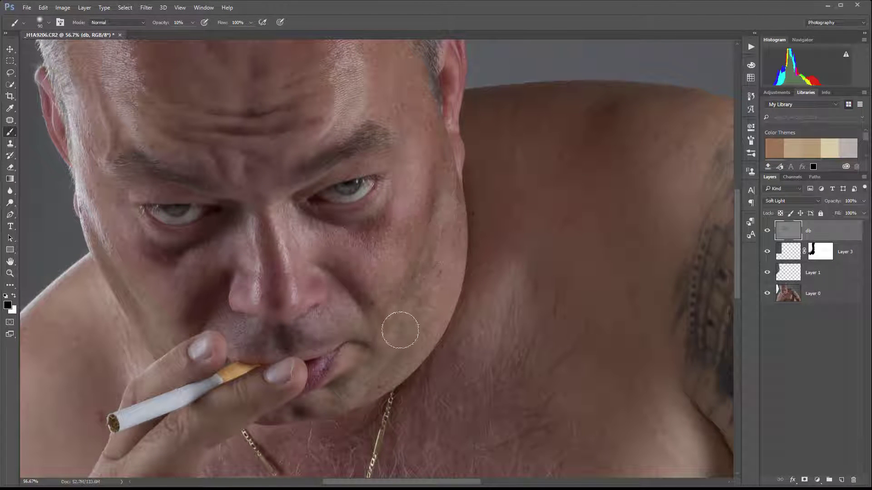
Step: Burn the shadows below the hairline, across the forehead and between the eyebrows with the 90 px brush
scroll(472, 272, up, 5)
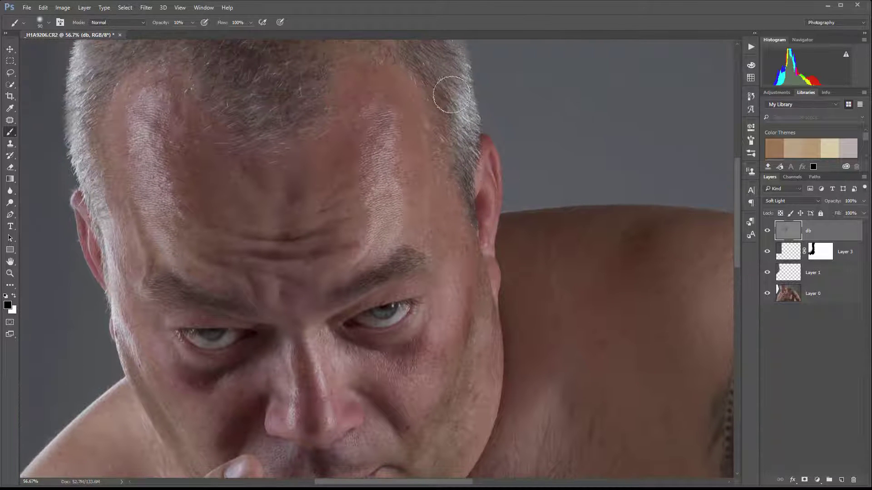
drag(321, 142, 479, 169)
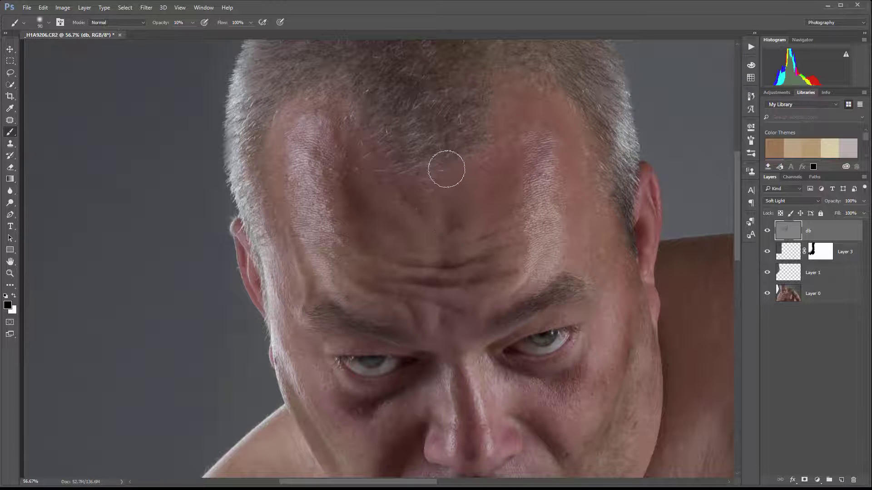
mouse_move(412, 208)
mouse_down()
mouse_move(374, 150)
mouse_move(408, 200)
mouse_move(435, 219)
mouse_move(443, 144)
mouse_move(462, 178)
mouse_move(411, 299)
mouse_move(425, 292)
mouse_move(435, 203)
mouse_move(486, 233)
mouse_move(524, 130)
mouse_move(510, 164)
mouse_move(508, 226)
mouse_move(521, 171)
mouse_up()
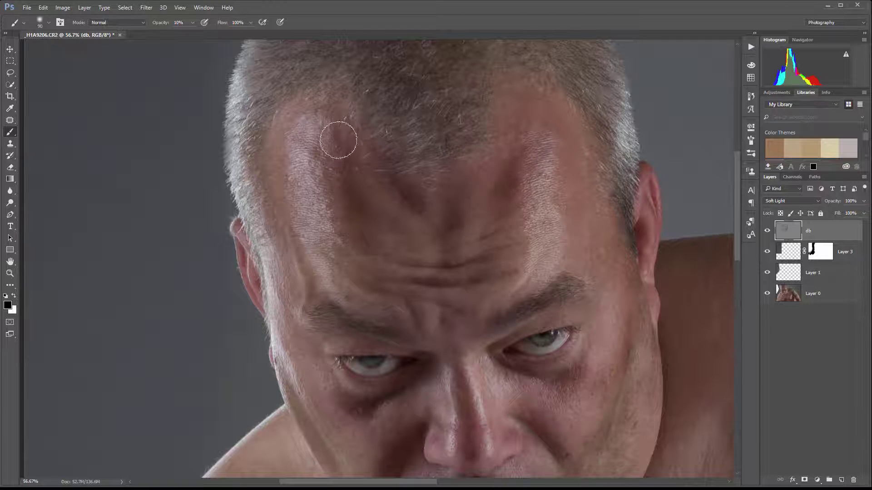
mouse_move(415, 253)
mouse_down()
mouse_move(434, 278)
mouse_move(415, 283)
mouse_move(504, 267)
mouse_up()
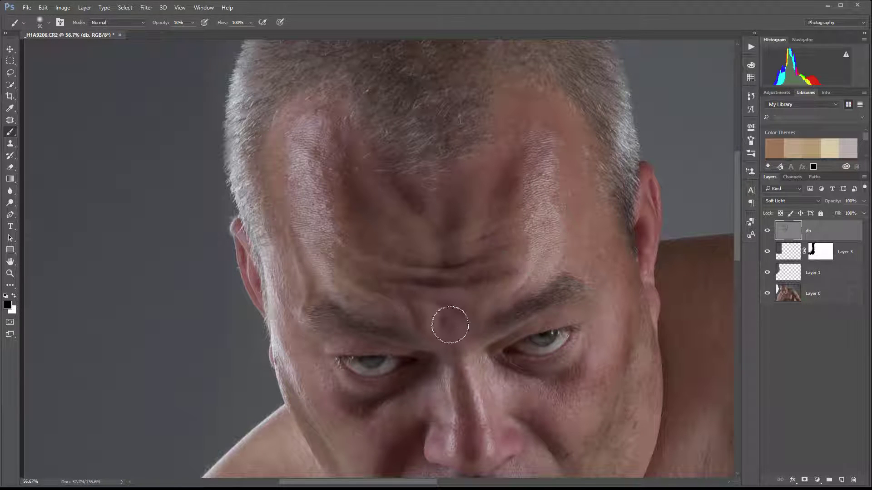
Step: Burn the shadows across the chest and below the neck with a 200 px black brush at 10% opacity
drag(562, 397, 531, 206)
scroll(462, 298, down, 7)
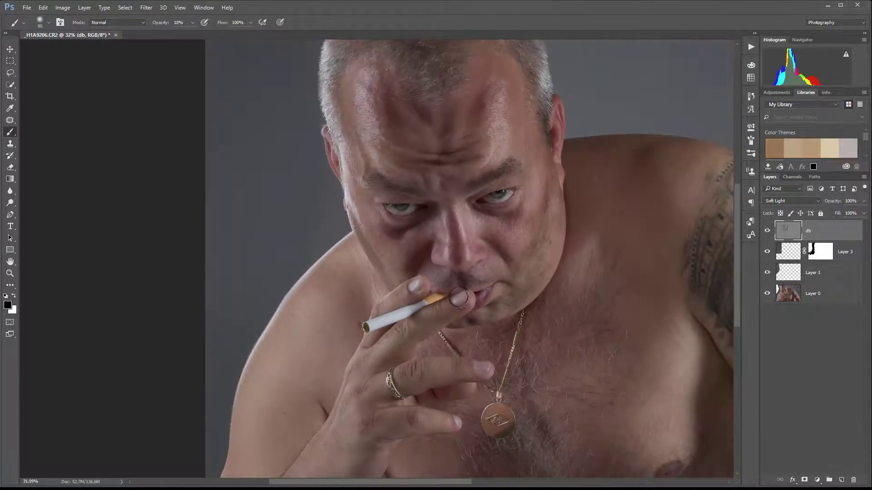
drag(523, 366, 459, 235)
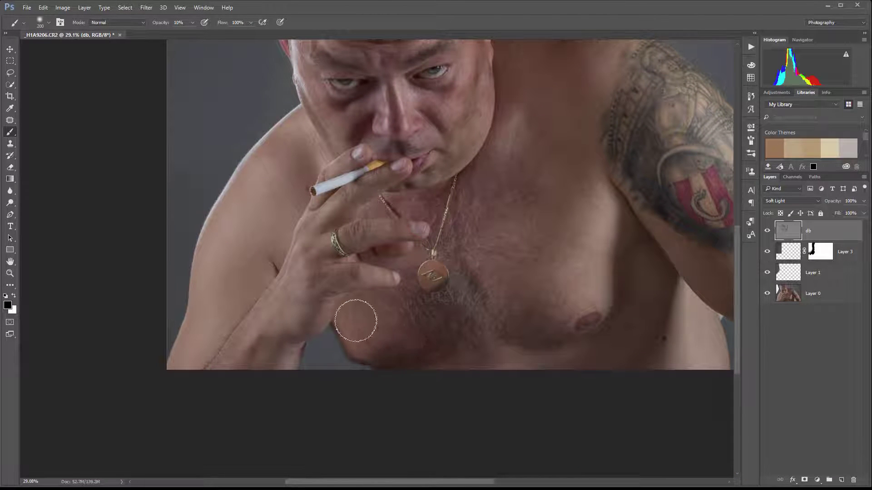
key(bracketright)
key(bracketright)
mouse_move(569, 318)
mouse_down()
mouse_move(640, 237)
mouse_move(591, 295)
mouse_up()
mouse_move(506, 131)
mouse_down()
mouse_move(460, 185)
mouse_move(476, 167)
mouse_up()
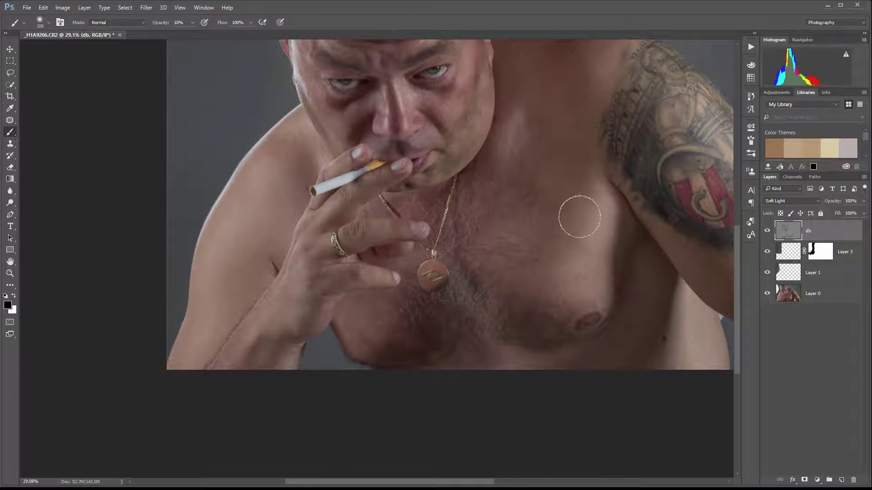
Step: Darken the tattooed shoulder, the arm holding the cigarette and the lower torso with the 200 px brush
drag(571, 192, 527, 292)
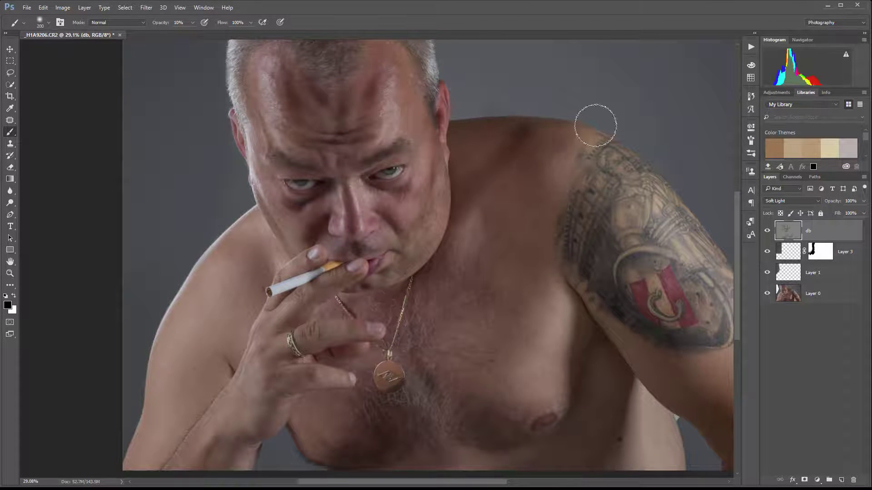
mouse_move(596, 125)
mouse_down()
mouse_move(609, 293)
mouse_move(605, 269)
mouse_up()
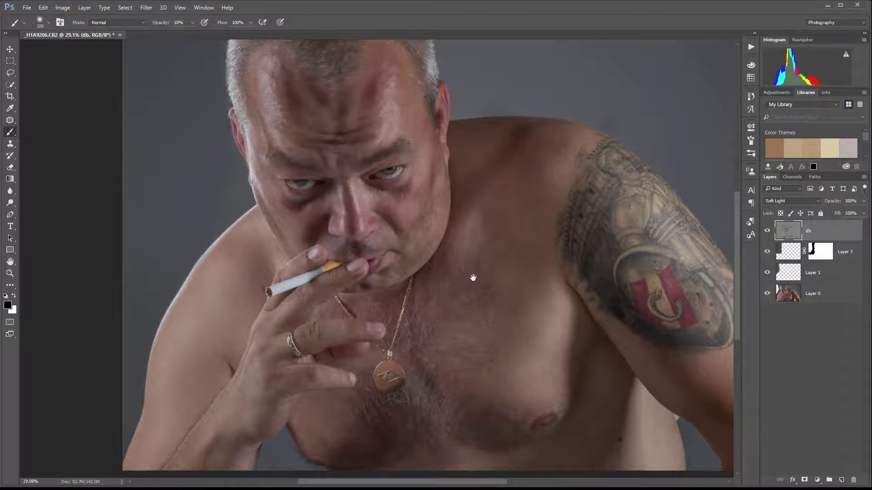
drag(486, 330, 603, 262)
mouse_move(319, 306)
mouse_down()
mouse_move(343, 306)
mouse_move(302, 394)
mouse_move(331, 398)
mouse_move(399, 308)
mouse_move(394, 325)
mouse_move(392, 308)
mouse_move(409, 315)
mouse_move(404, 276)
mouse_move(422, 237)
mouse_move(396, 263)
mouse_move(414, 277)
mouse_move(434, 277)
mouse_move(387, 286)
mouse_move(466, 262)
mouse_move(461, 217)
mouse_move(371, 285)
mouse_move(384, 156)
mouse_move(370, 174)
mouse_move(380, 185)
mouse_move(349, 187)
mouse_move(294, 240)
mouse_move(304, 305)
mouse_move(412, 296)
mouse_up()
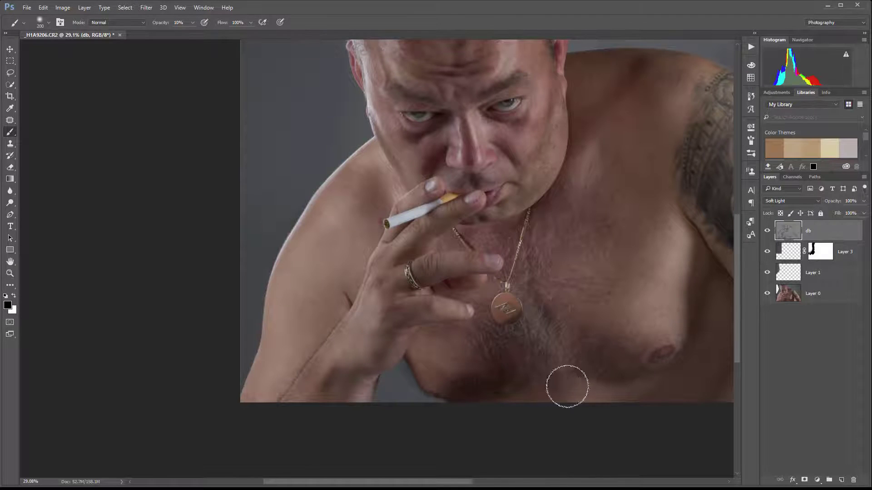
drag(617, 374, 508, 343)
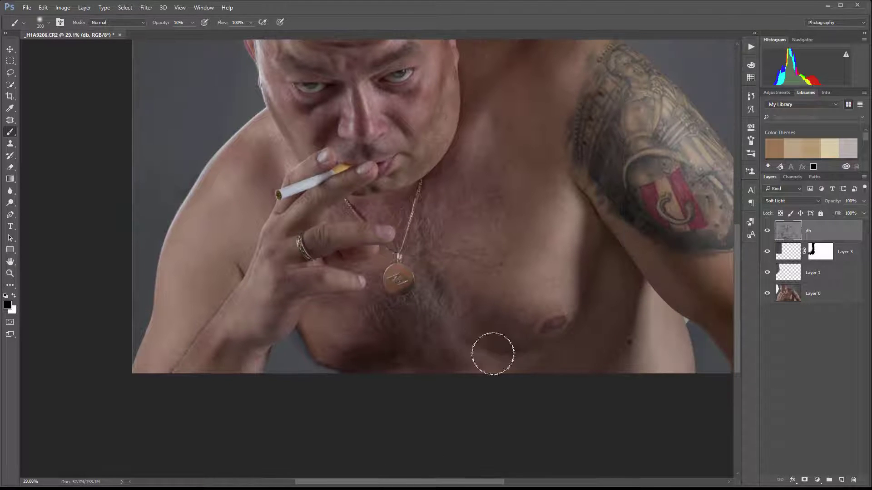
mouse_move(616, 376)
mouse_down()
mouse_move(651, 373)
mouse_move(669, 356)
mouse_move(662, 333)
mouse_up()
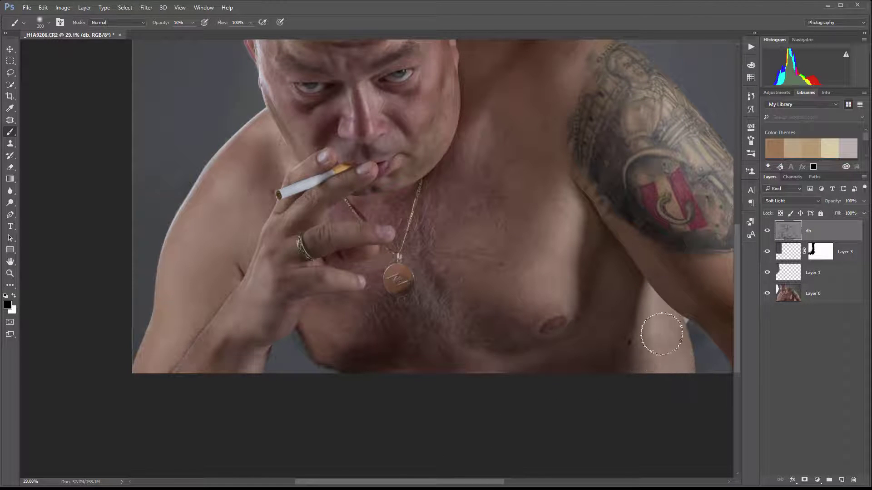
Step: Shade the lower chest, belly and the area beside the tattooed arm broadly with a 600 px black brush
key(bracketright)
key(bracketright)
key(bracketright)
key(bracketright)
key(bracketright)
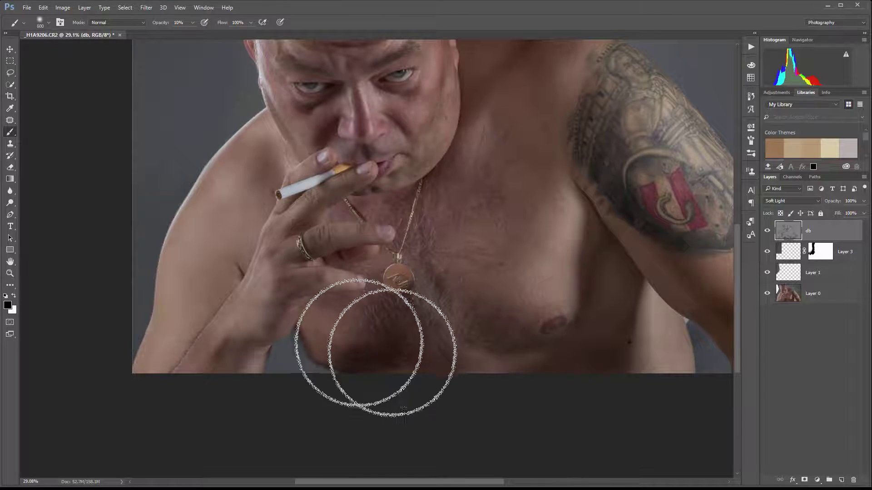
drag(614, 380, 463, 346)
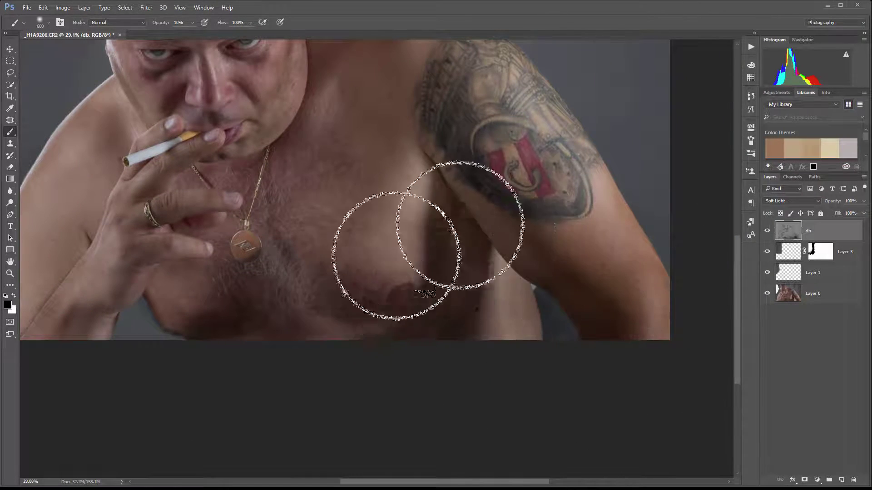
drag(417, 249, 553, 389)
Step: Dodge the temple, forehead and brow-fold highlights on the image's left side with a small white brush at 10% opacity
scroll(267, 151, up, 5)
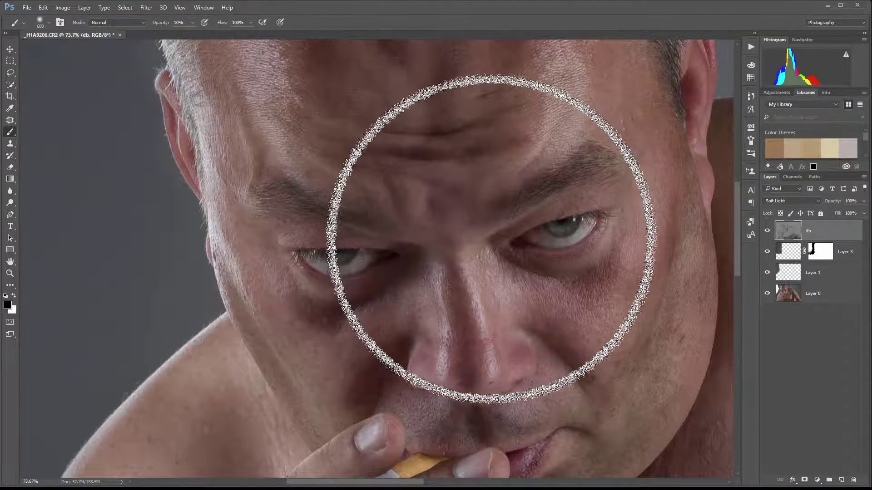
key(bracketleft)
key(bracketleft)
key(bracketleft)
key(bracketleft)
key(bracketleft)
key(bracketleft)
key(bracketleft)
key(bracketleft)
key(bracketleft)
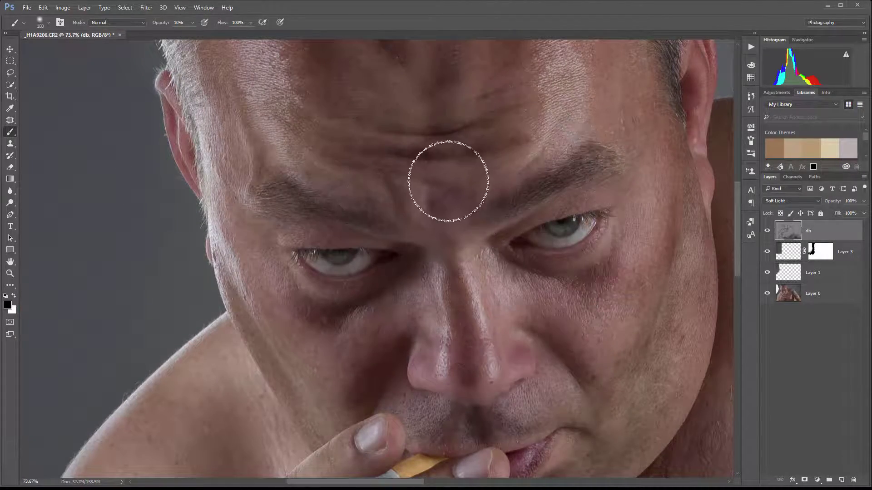
key(x)
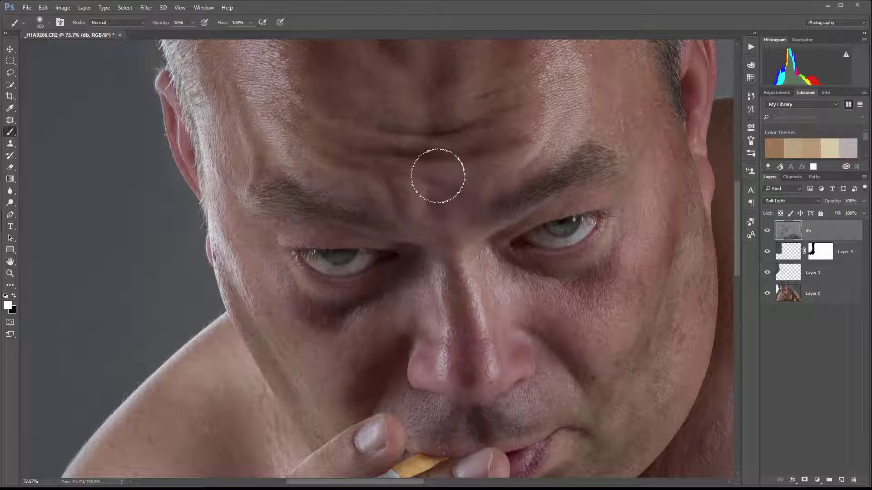
drag(395, 154, 435, 263)
scroll(311, 249, up, 2)
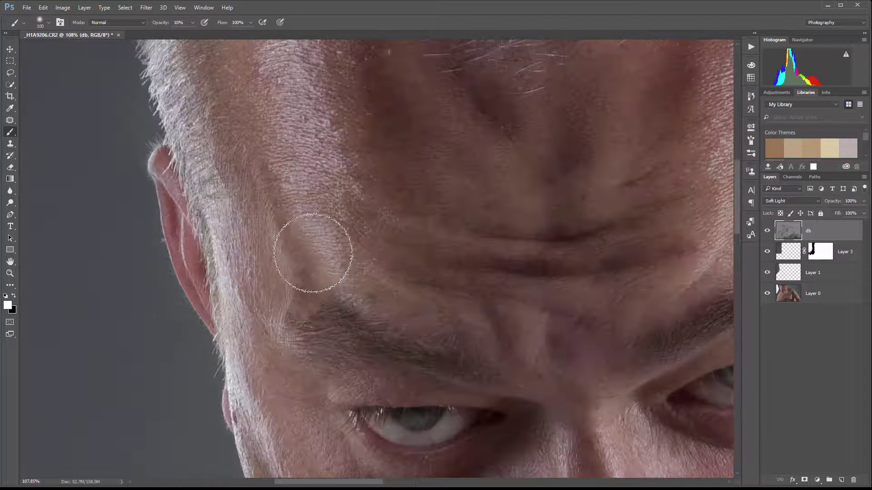
key(bracketleft)
key(bracketleft)
key(bracketleft)
key(bracketleft)
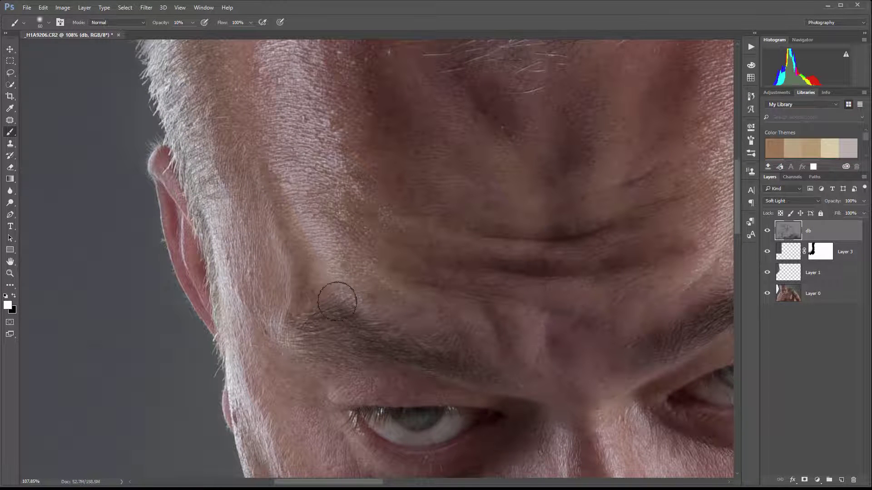
key(bracketleft)
mouse_move(249, 188)
mouse_down()
mouse_move(272, 218)
mouse_move(288, 315)
mouse_up()
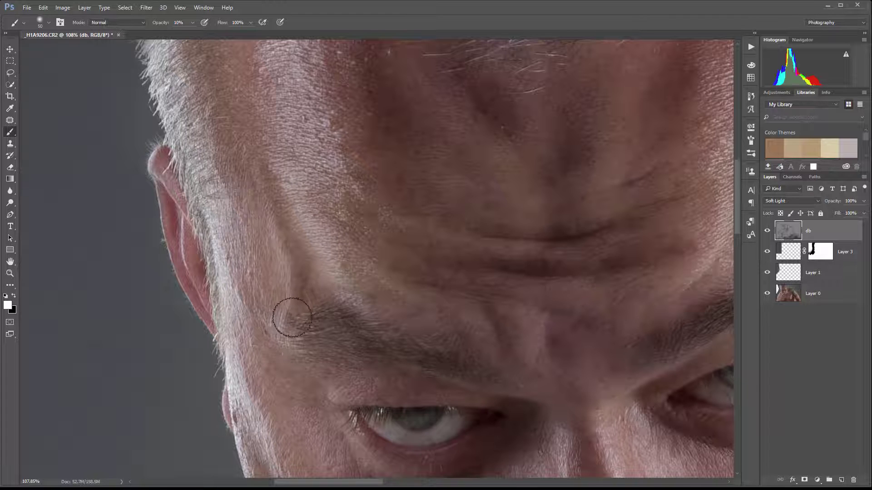
mouse_move(340, 185)
mouse_down()
mouse_move(484, 249)
mouse_move(446, 238)
mouse_up()
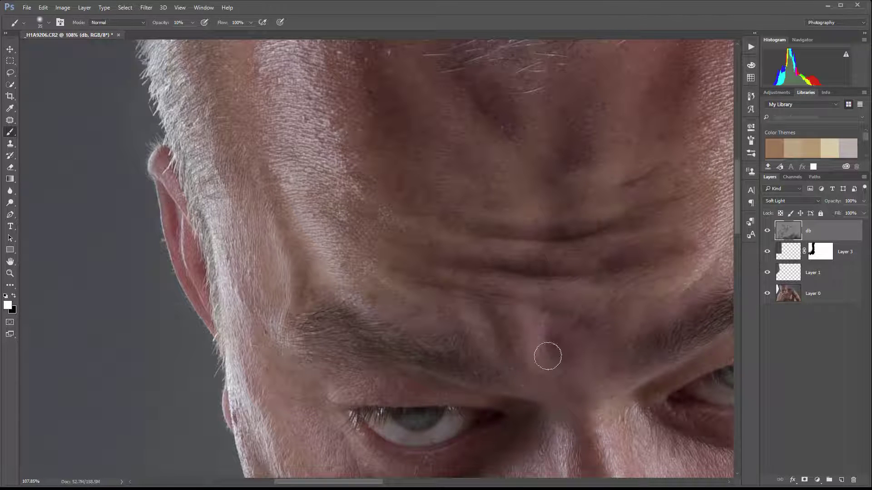
Step: Brighten the whites and irises of both eyes with a 35 px white brush at 10% opacity
drag(576, 395, 529, 167)
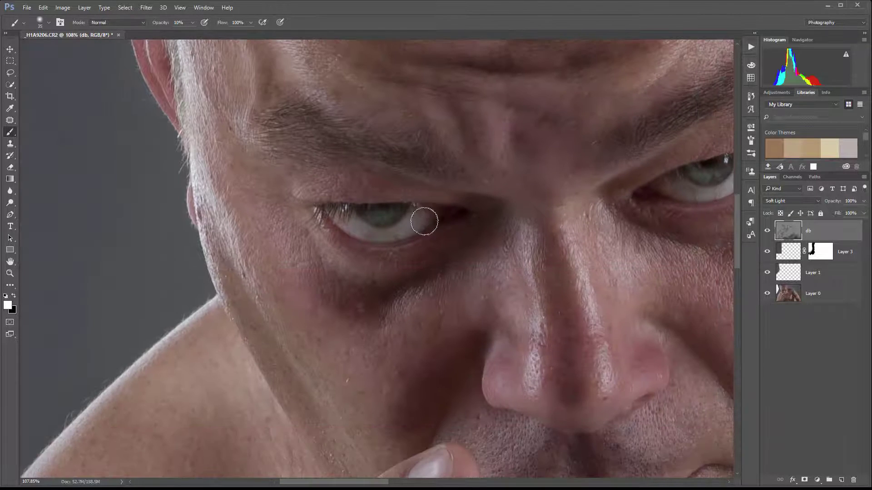
mouse_move(424, 221)
mouse_down()
mouse_move(404, 224)
mouse_move(357, 220)
mouse_move(391, 233)
mouse_move(361, 225)
mouse_up()
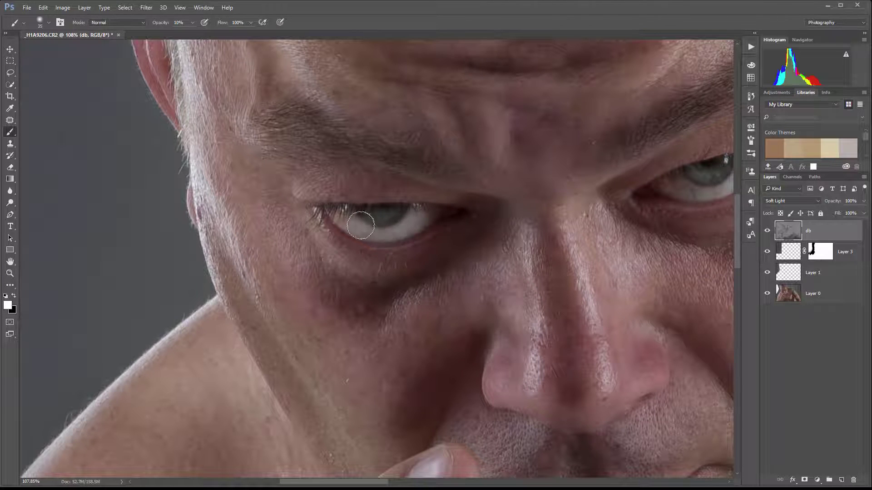
drag(419, 224, 390, 236)
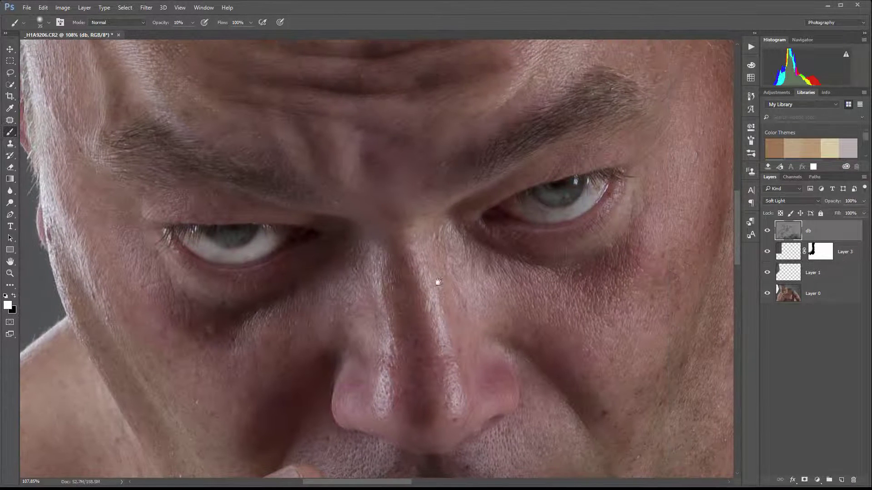
drag(480, 240, 334, 259)
drag(533, 215, 592, 204)
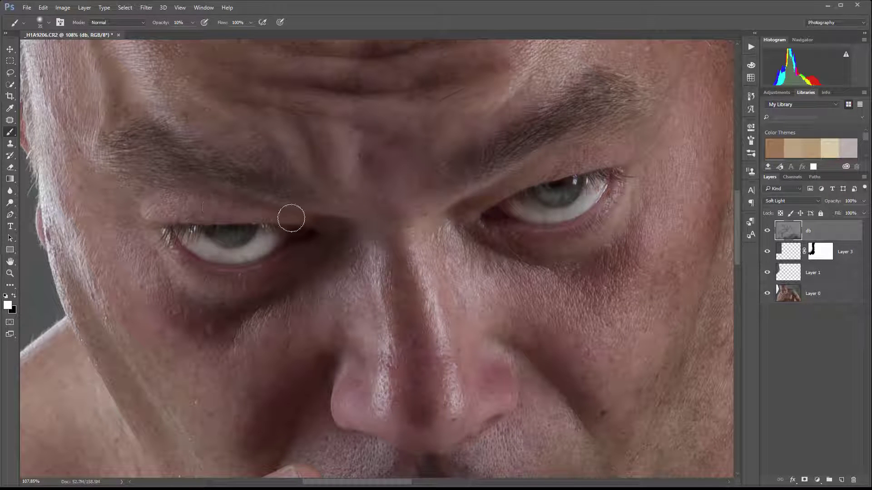
Step: Dodge the highlights along the nose and on the fingers holding the cigarette with the small white brush
drag(350, 404, 386, 420)
drag(472, 383, 486, 347)
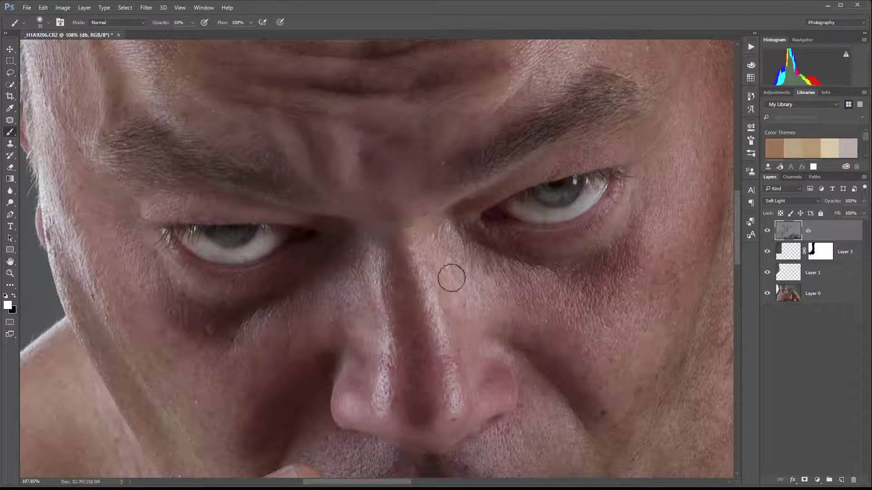
drag(497, 429, 477, 165)
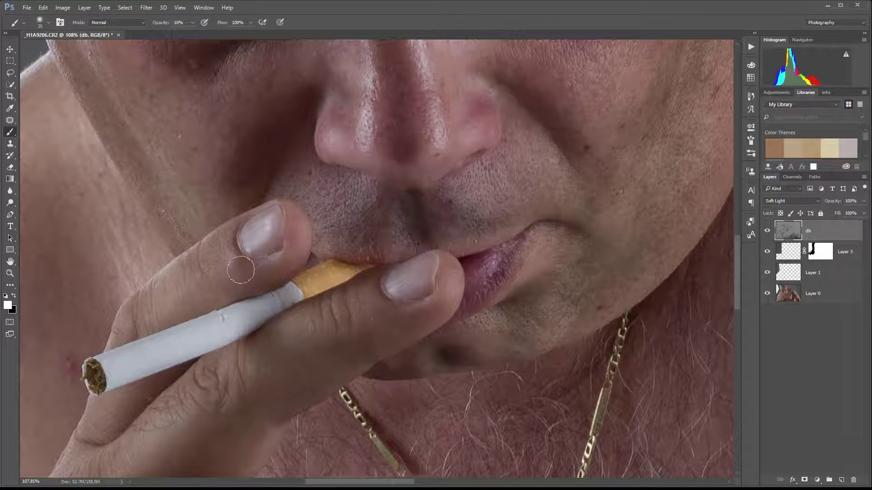
scroll(409, 273, down, 5)
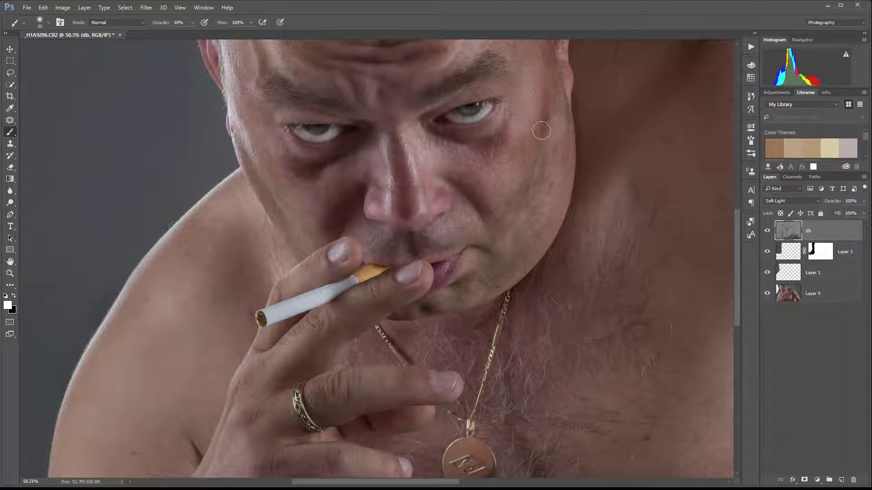
Step: Dodge the highlights on both cheeks, the jawline and the ring finger with a 70 px white brush at 10% opacity
drag(506, 157, 466, 166)
mouse_move(342, 178)
mouse_down()
mouse_move(305, 196)
mouse_move(329, 213)
mouse_move(317, 188)
mouse_move(352, 185)
mouse_move(378, 148)
mouse_up()
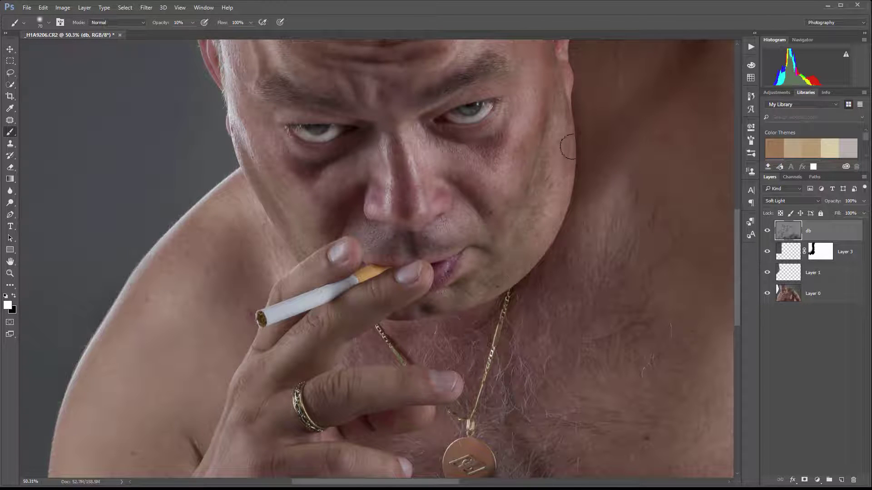
mouse_move(515, 282)
mouse_down()
mouse_move(526, 268)
mouse_move(538, 205)
mouse_up()
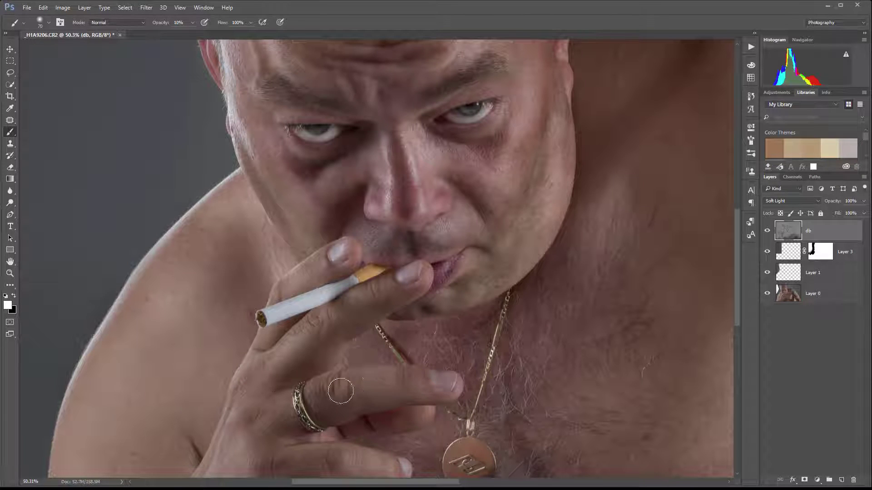
mouse_move(340, 391)
mouse_down()
mouse_move(371, 373)
mouse_move(387, 384)
mouse_up()
scroll(430, 390, down, 2)
scroll(430, 390, left, 1)
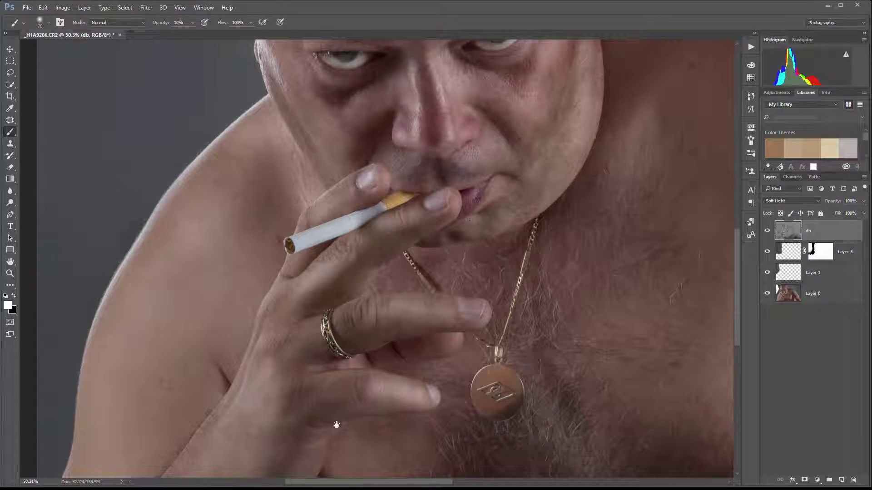
drag(336, 424, 377, 187)
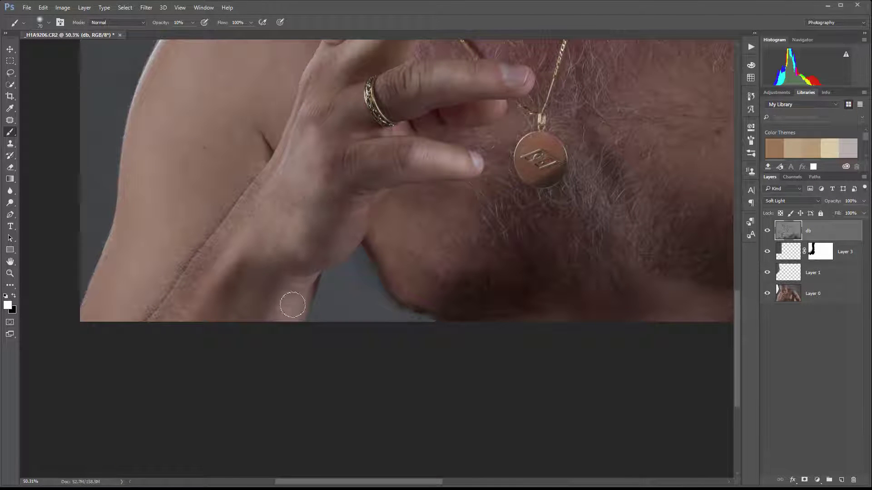
Step: Dodge the highlights on the upper chest and along the tattooed arm with a 175 px white brush at 10% opacity
scroll(306, 363, right, 10)
scroll(263, 306, down, 11)
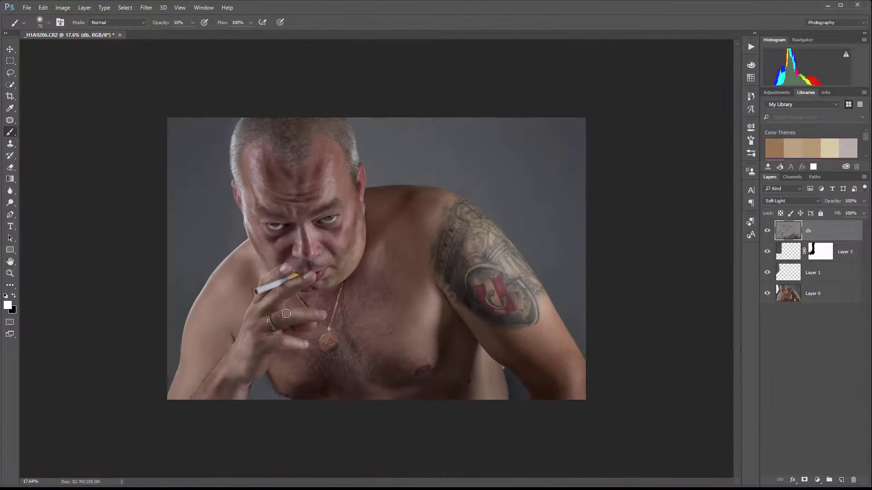
scroll(285, 312, up, 5)
scroll(286, 313, down, 1)
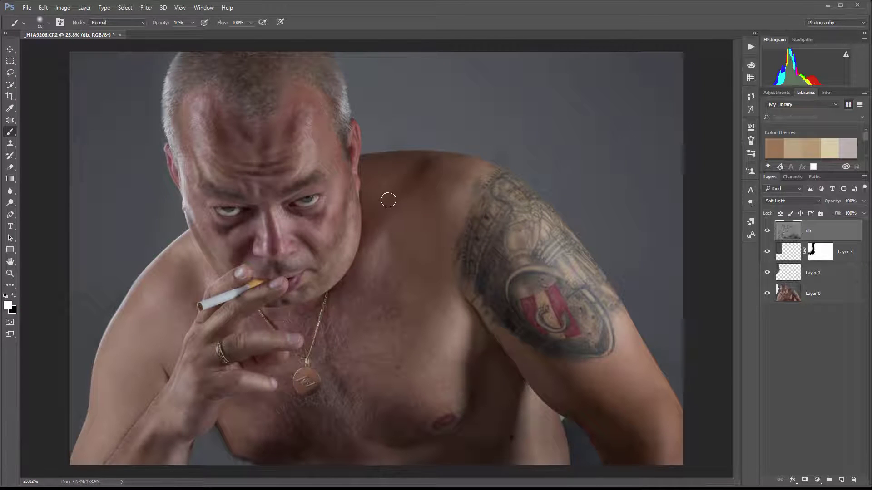
key(bracketright)
key(bracketright)
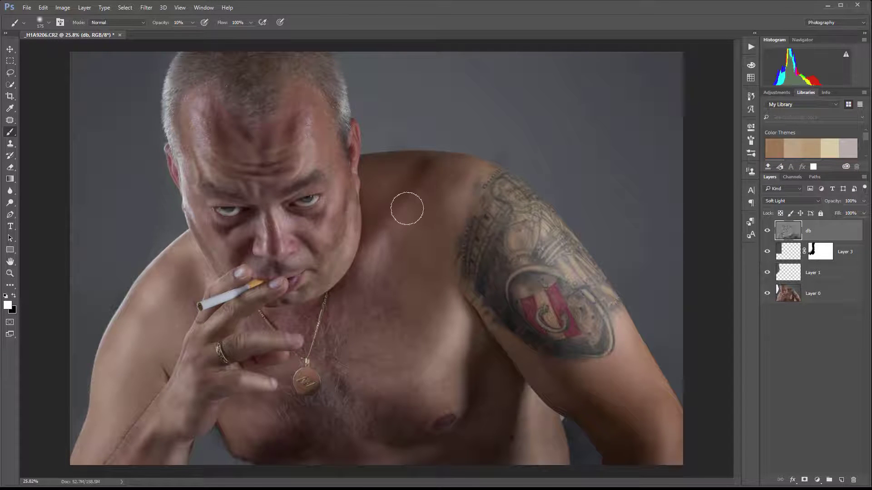
mouse_move(532, 224)
mouse_down()
mouse_move(653, 396)
mouse_move(585, 313)
mouse_up()
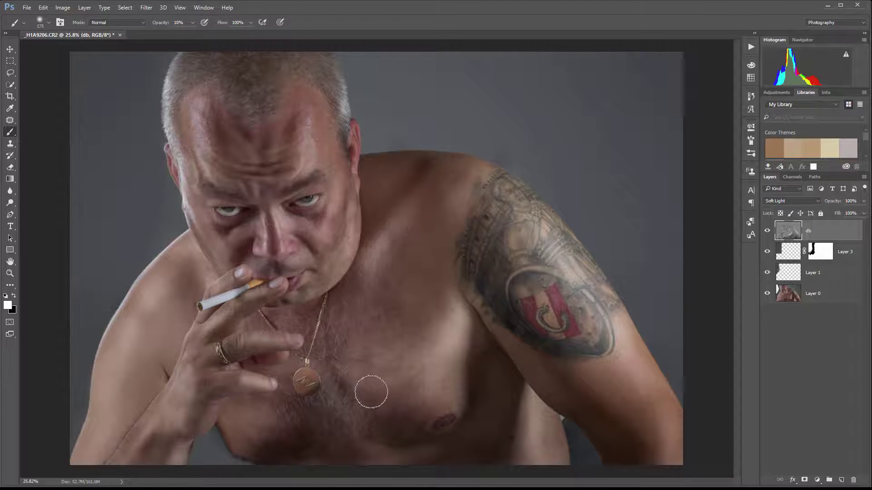
Step: Toggle the db layer's visibility to compare the portrait with and without dodging and burning
click(768, 231)
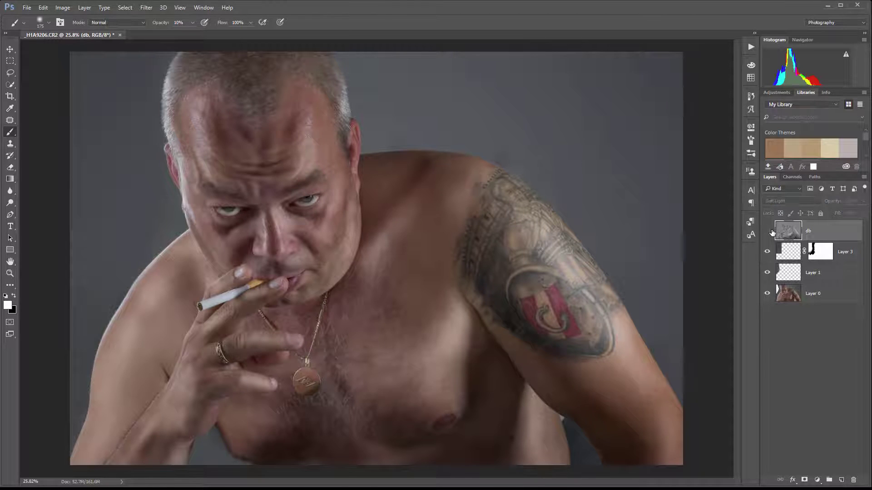
click(767, 232)
click(767, 232)
click(768, 232)
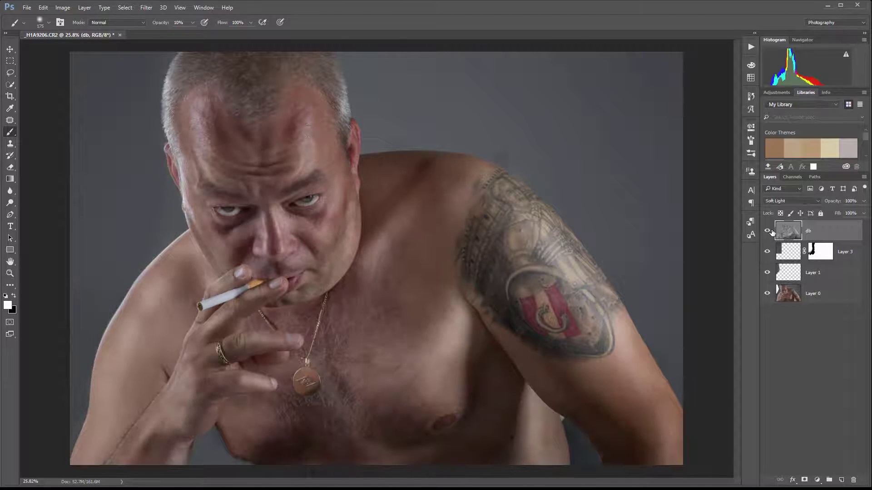
Step: Try to even out the backdrop above the tattooed shoulder using a 90 px brush in a sampled backdrop colour at 10% opacity
mouse_move(515, 161)
mouse_down()
mouse_move(596, 208)
mouse_move(722, 236)
mouse_move(667, 247)
mouse_up()
key(ctrl+z)
scroll(468, 154, up, 2)
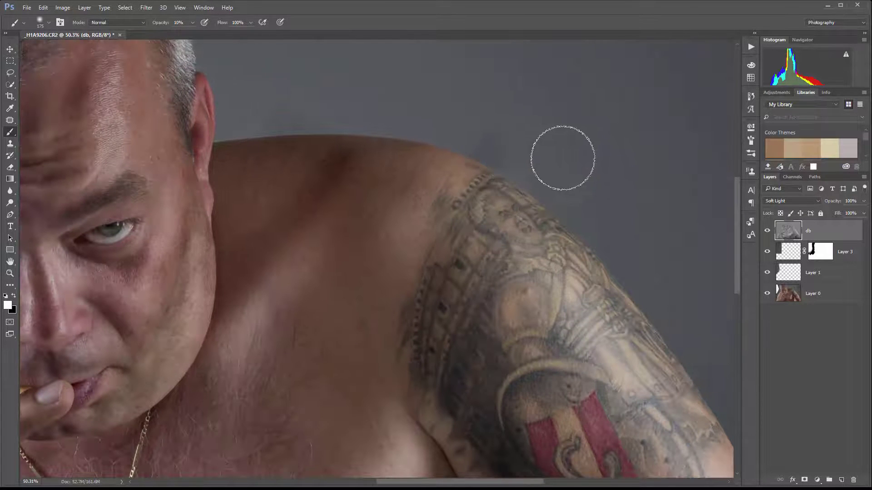
scroll(649, 186, down, 2)
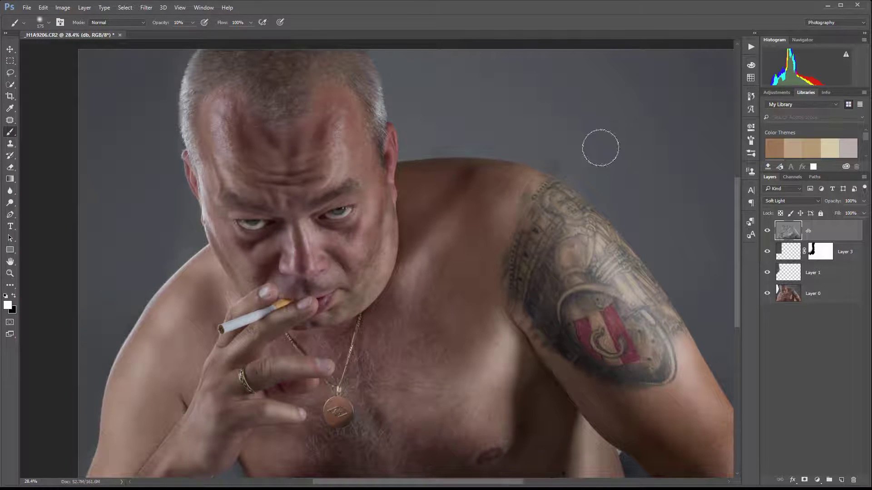
scroll(584, 163, up, 2)
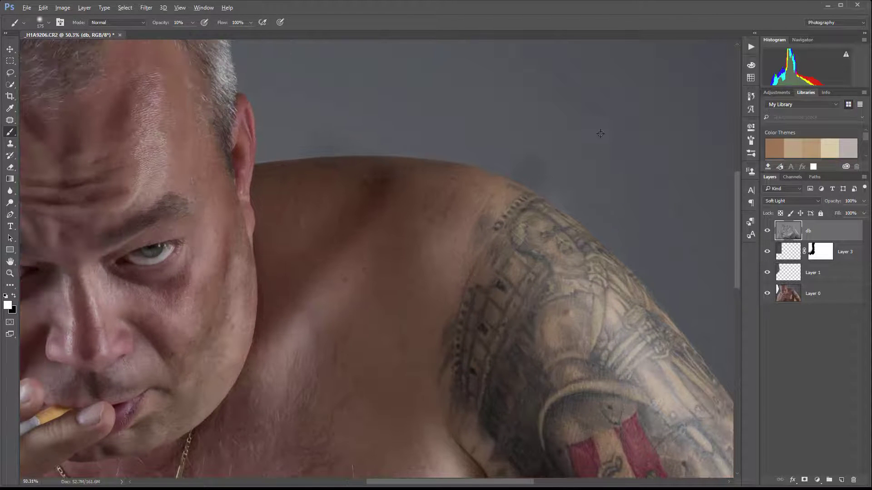
key(bracketleft)
key(bracketleft)
key(bracketleft)
key(bracketleft)
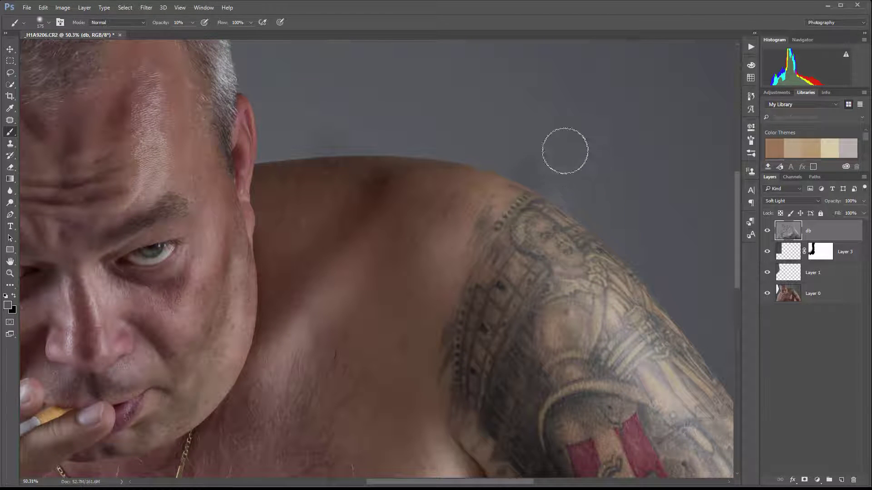
mouse_move(579, 196)
mouse_down()
mouse_move(501, 155)
mouse_move(570, 190)
mouse_move(498, 144)
mouse_move(526, 149)
mouse_move(566, 184)
mouse_move(499, 156)
mouse_move(498, 129)
mouse_move(521, 189)
mouse_move(349, 113)
mouse_up()
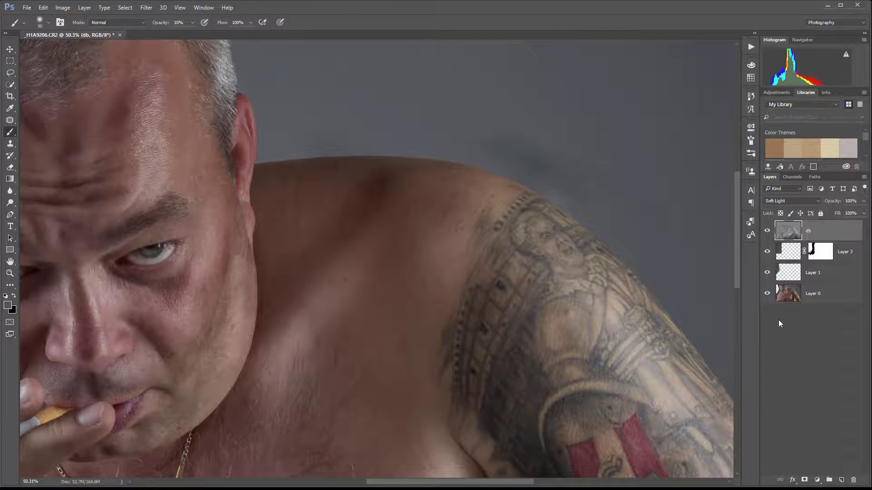
scroll(524, 216, down, 5)
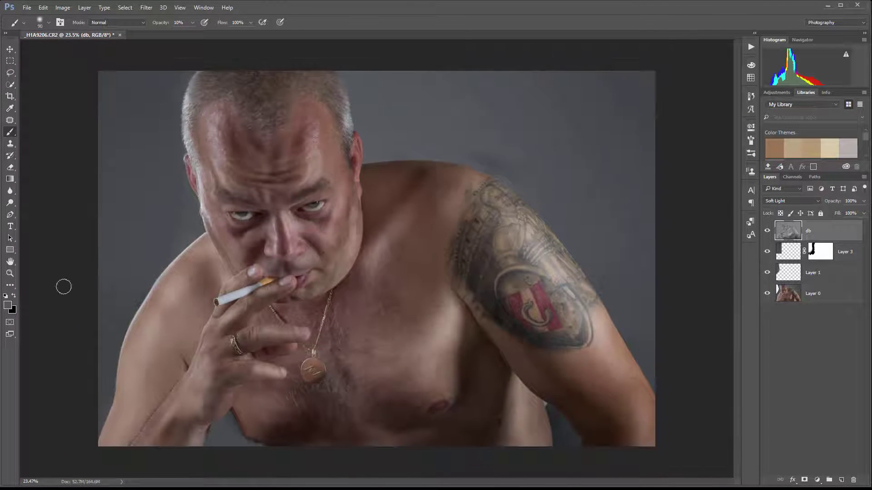
Step: Set the foreground colour to the neutral grey 6c6c6c
click(9, 306)
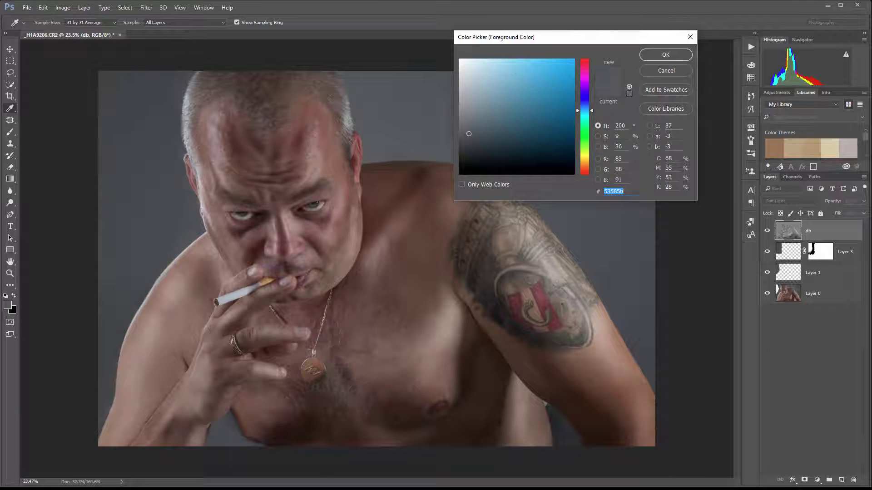
click(441, 126)
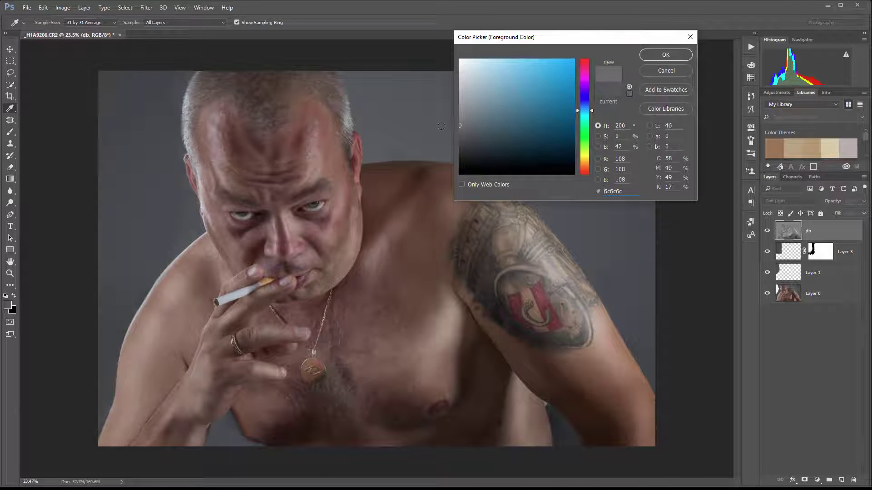
click(665, 55)
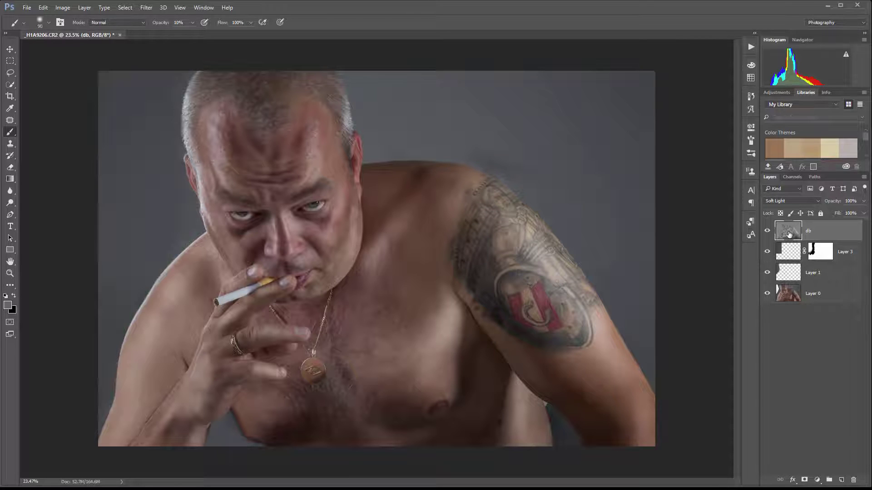
Step: Show the db layer temporarily in Normal mode to sample its base grey as the brush colour, and restore Soft Light
click(767, 253)
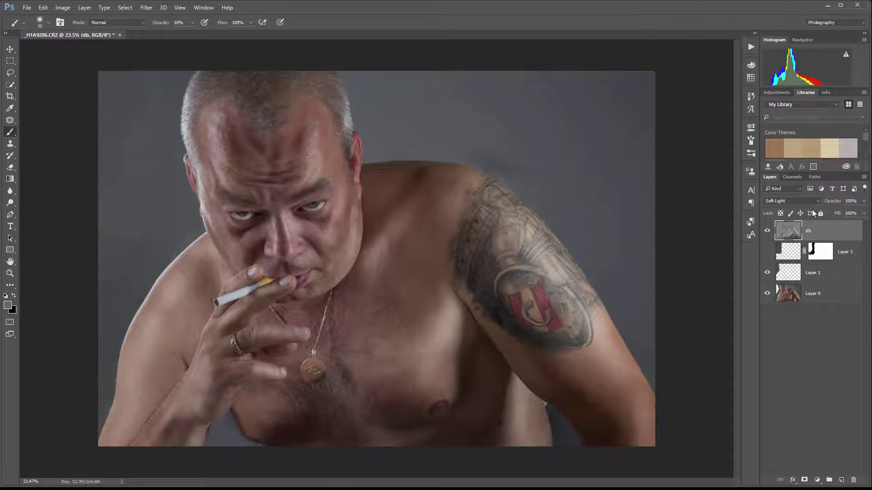
click(795, 201)
click(794, 208)
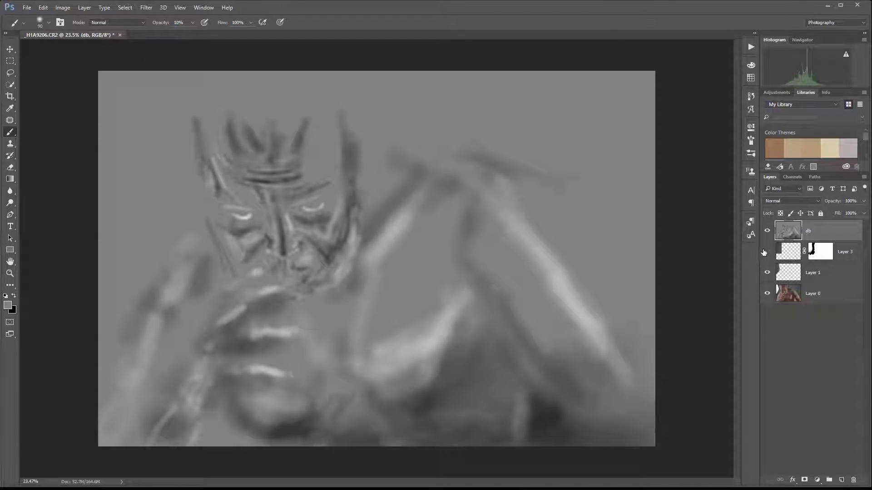
click(816, 201)
click(794, 293)
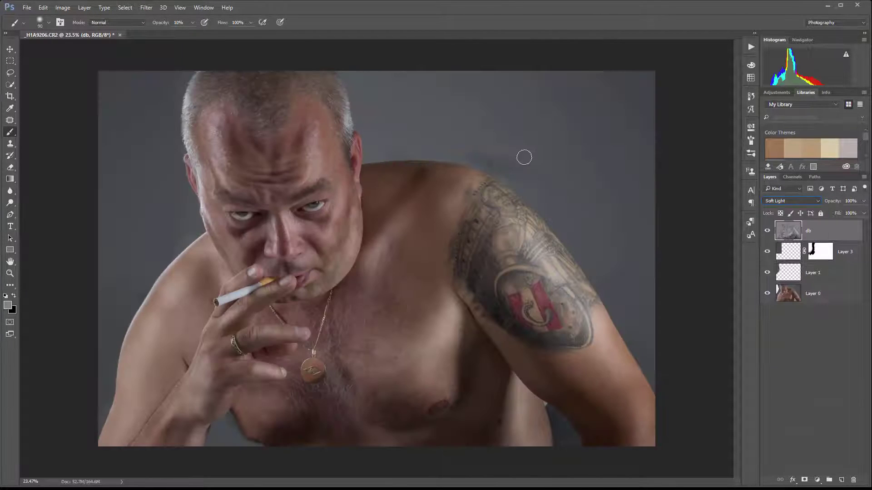
Step: Paint out the dark smudges on the backdrop above the tattooed shoulder with a 125 px grey brush at 50% opacity
scroll(536, 176, up, 3)
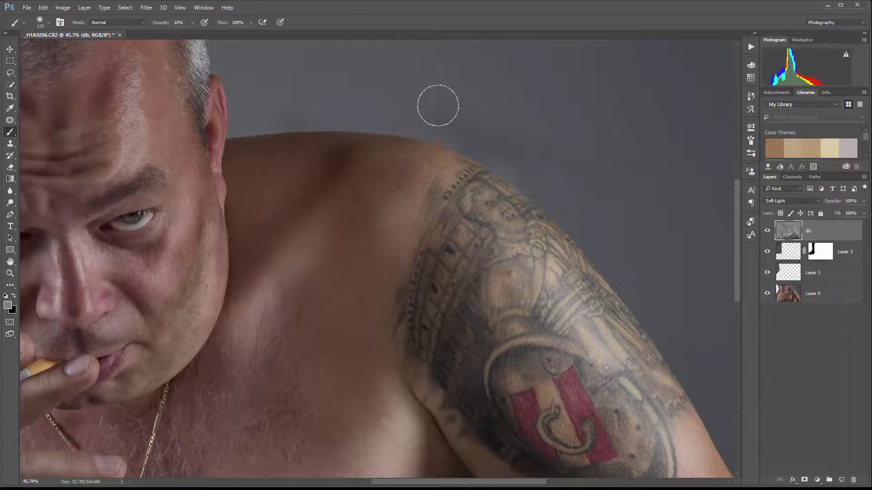
key(bracketright)
key(bracketright)
key(5)
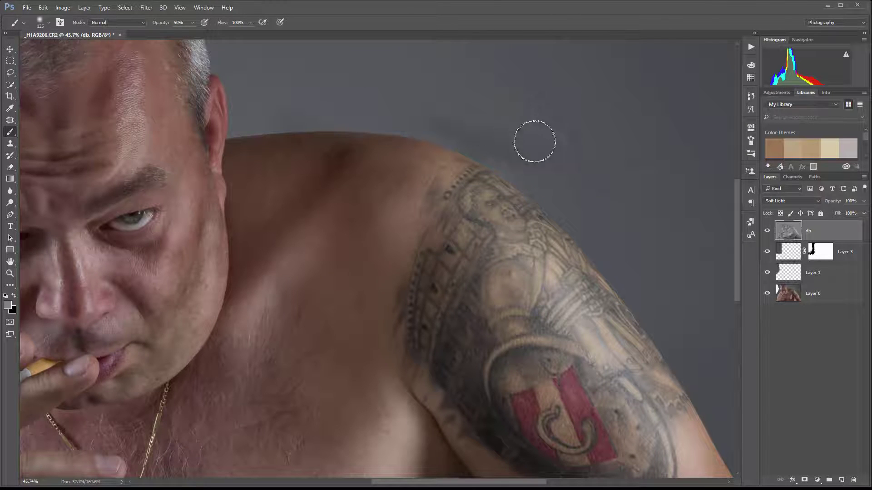
mouse_move(534, 141)
mouse_down()
mouse_move(420, 108)
mouse_move(534, 163)
mouse_up()
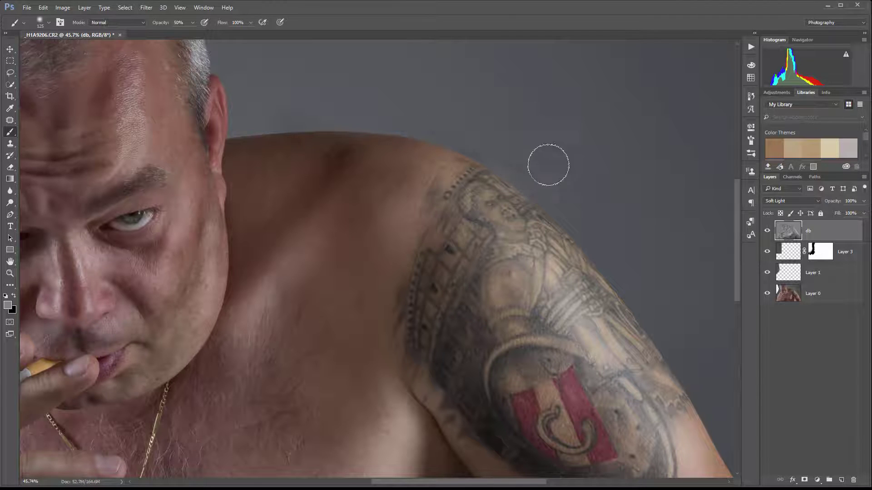
mouse_move(365, 115)
mouse_down()
mouse_move(266, 114)
mouse_move(567, 179)
mouse_move(396, 115)
mouse_move(418, 119)
mouse_move(604, 196)
mouse_up()
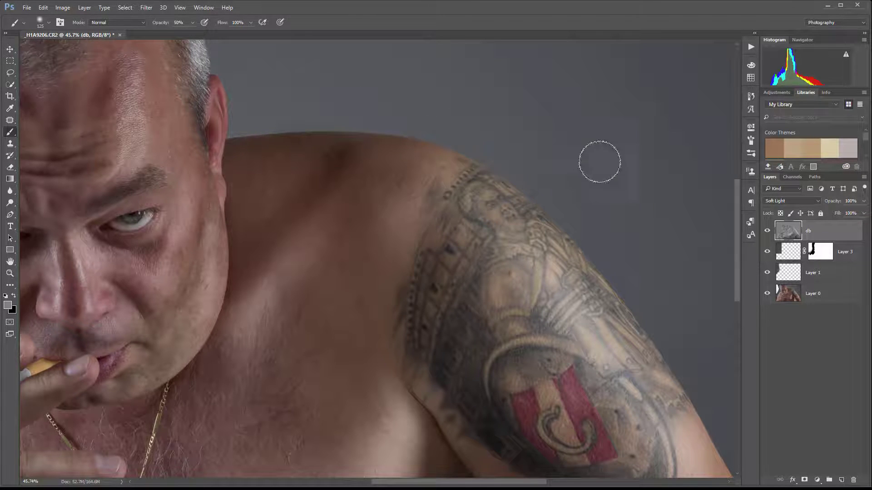
Step: Stamp all visible layers into a new merged layer above the db layer
scroll(529, 154, down, 5)
scroll(325, 211, up, 1)
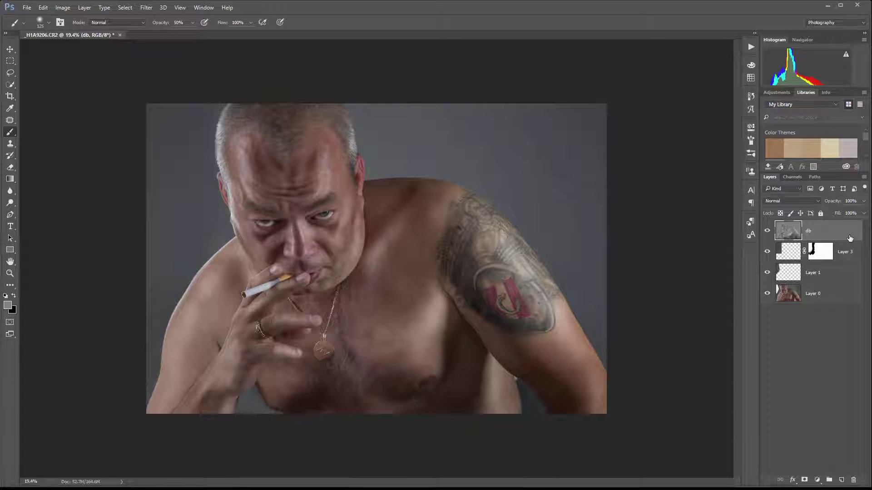
key(ctrl+shift+alt+e)
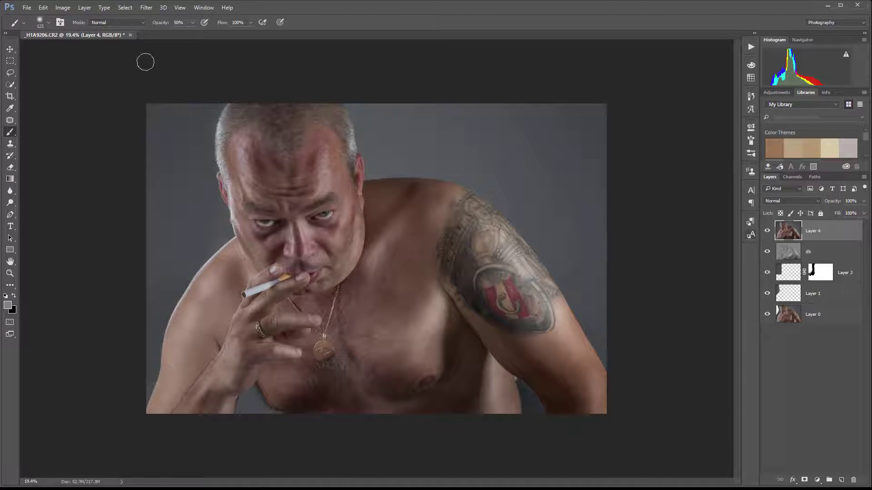
Step: Convert the merged layer with a Black & White adjustment: Reds 117, Yellows 134, Greens -2, Cyans 11, Blues -21
click(63, 8)
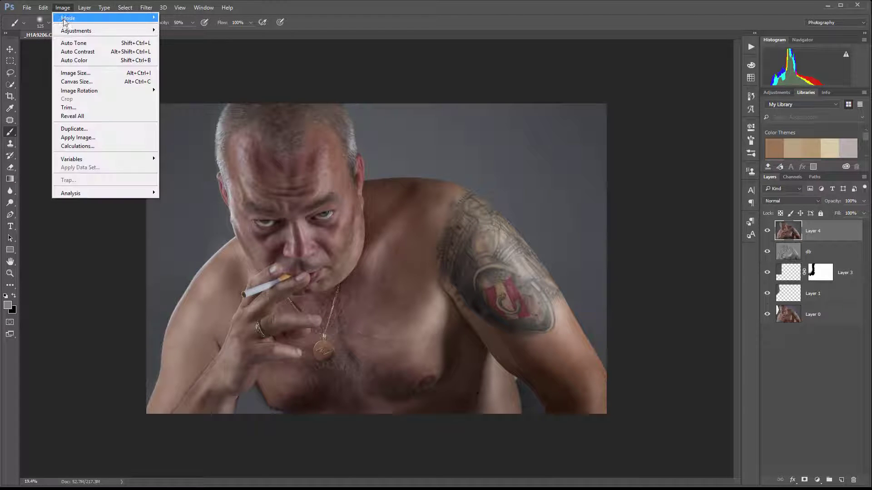
mouse_move(75, 32)
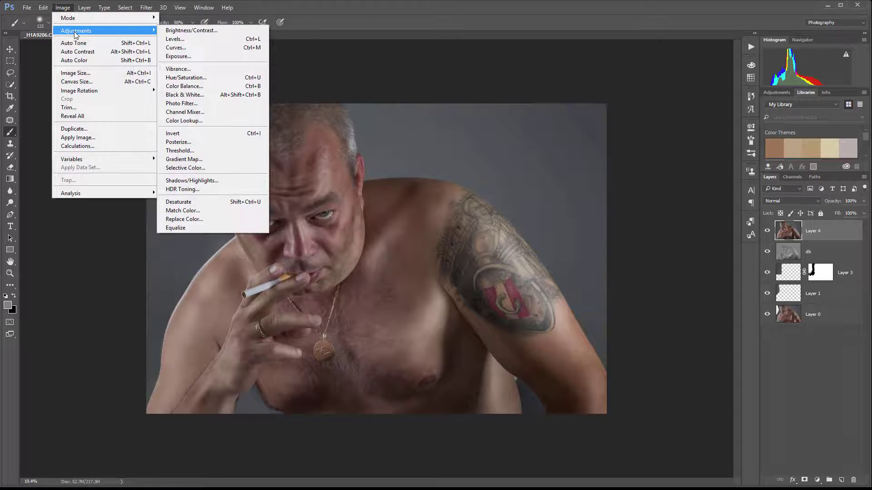
click(219, 94)
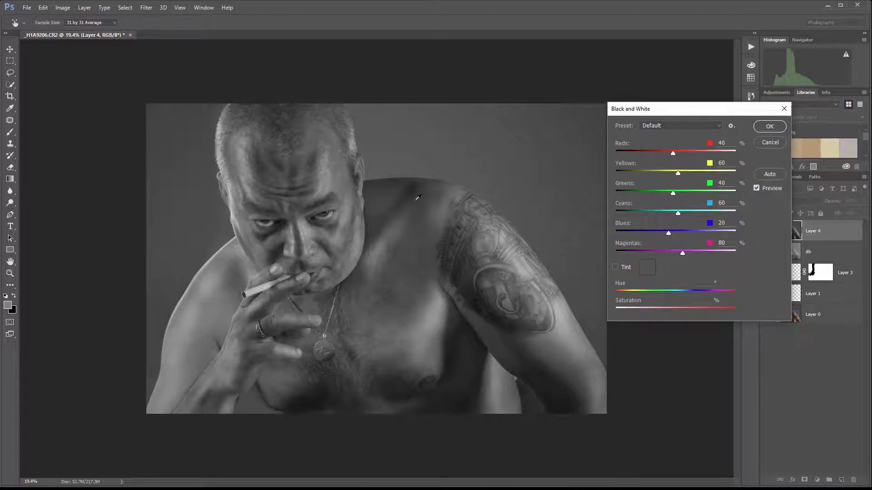
drag(671, 152, 694, 152)
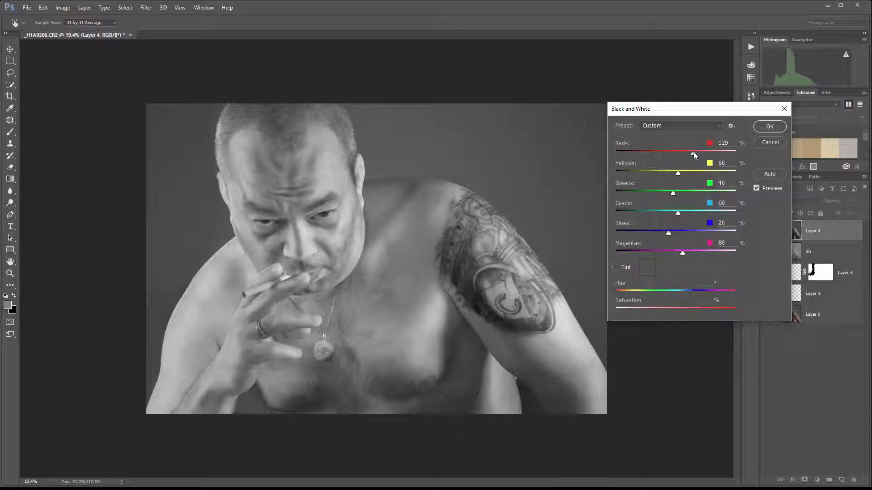
click(292, 216)
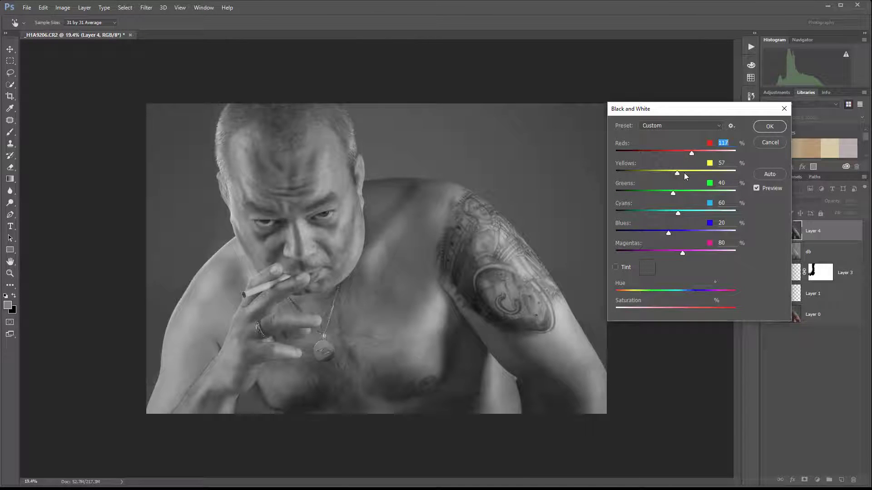
drag(684, 172, 696, 173)
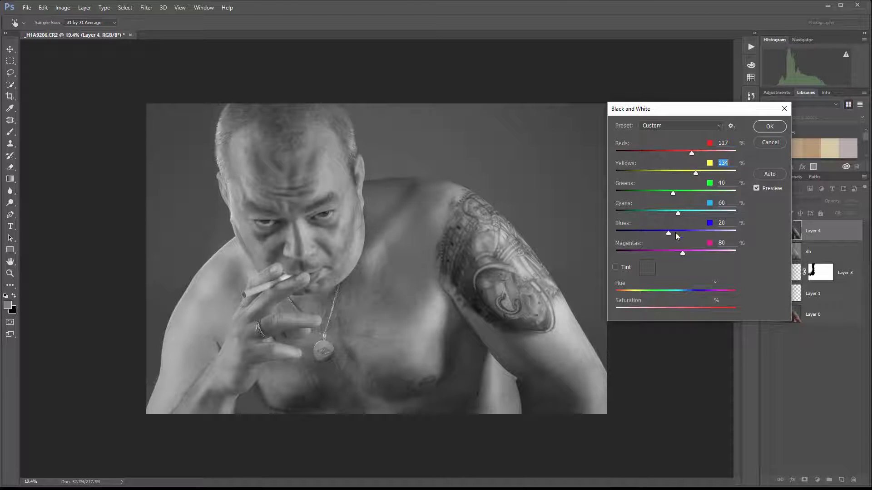
drag(679, 212, 663, 195)
drag(666, 232, 659, 230)
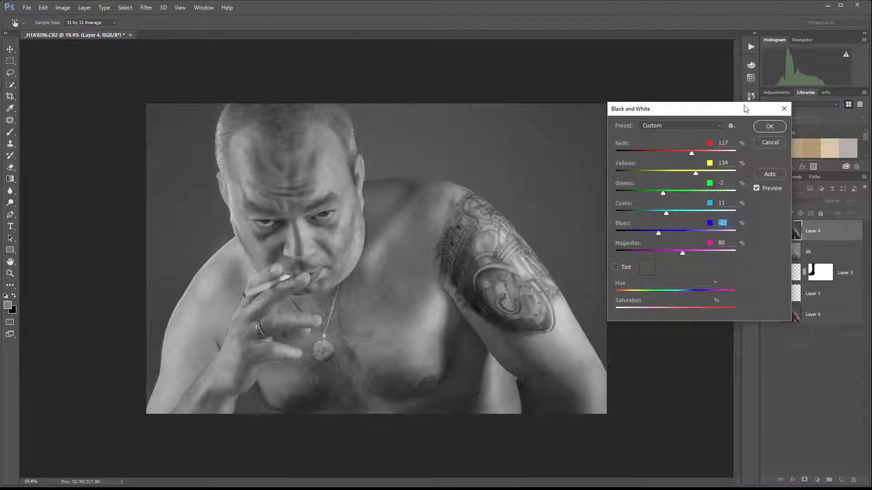
click(769, 127)
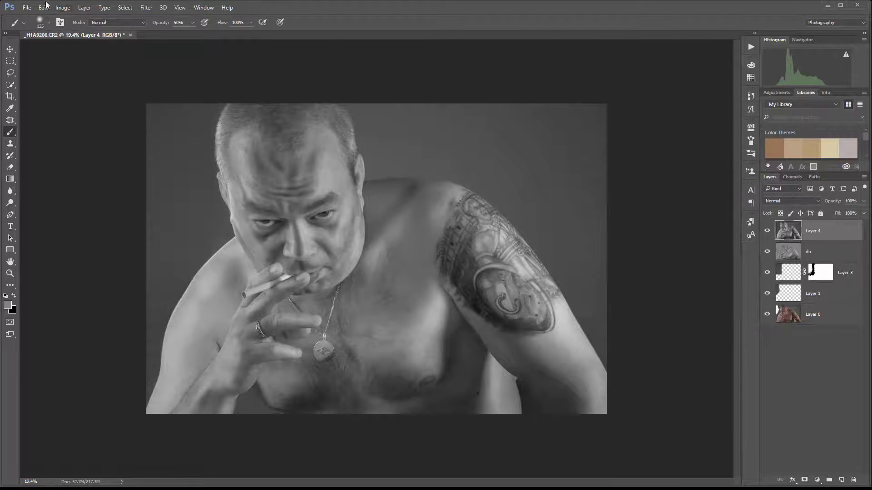
Step: Start a Shadows/Highlights adjustment on the merged layer with both the shadows and highlights amounts at 100%
click(62, 8)
mouse_move(81, 31)
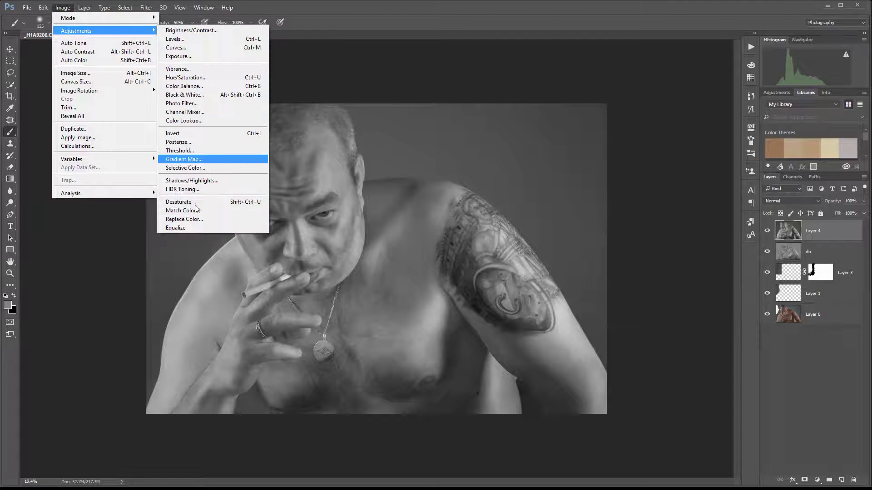
click(206, 180)
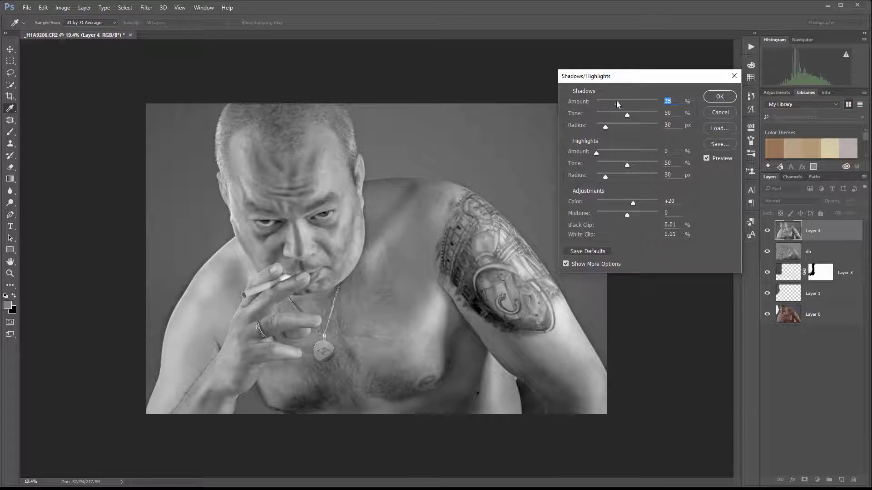
click(658, 103)
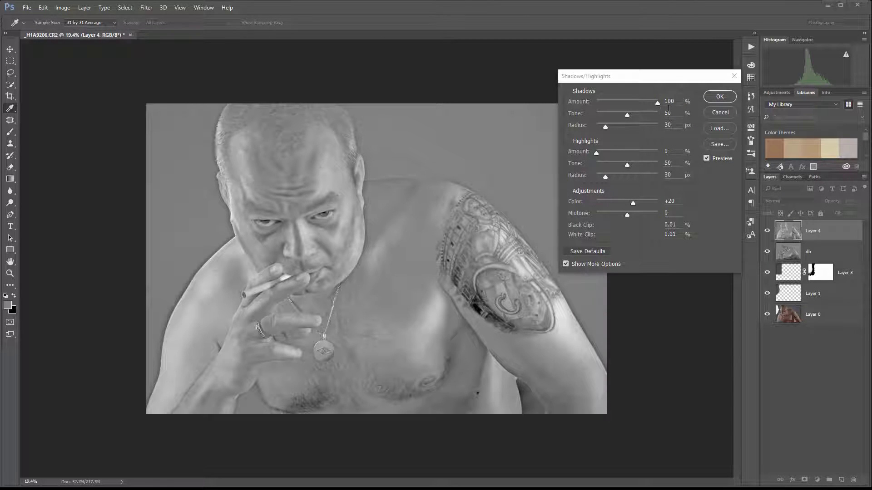
click(565, 264)
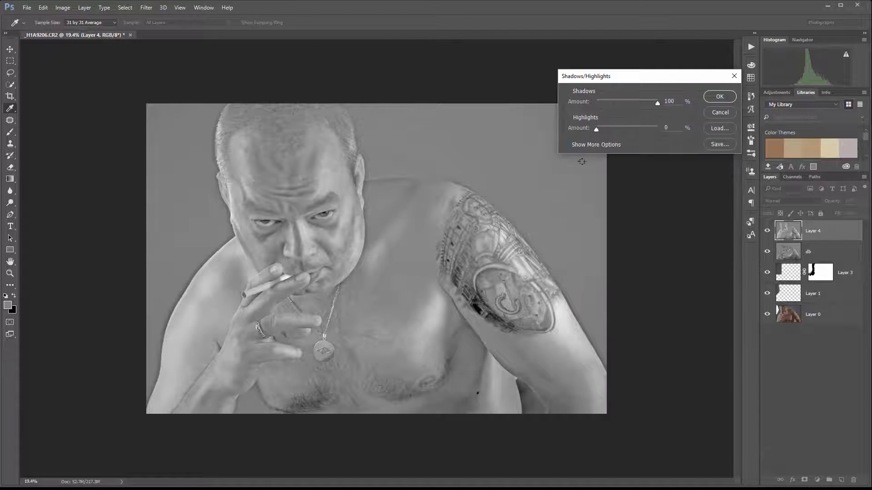
click(568, 144)
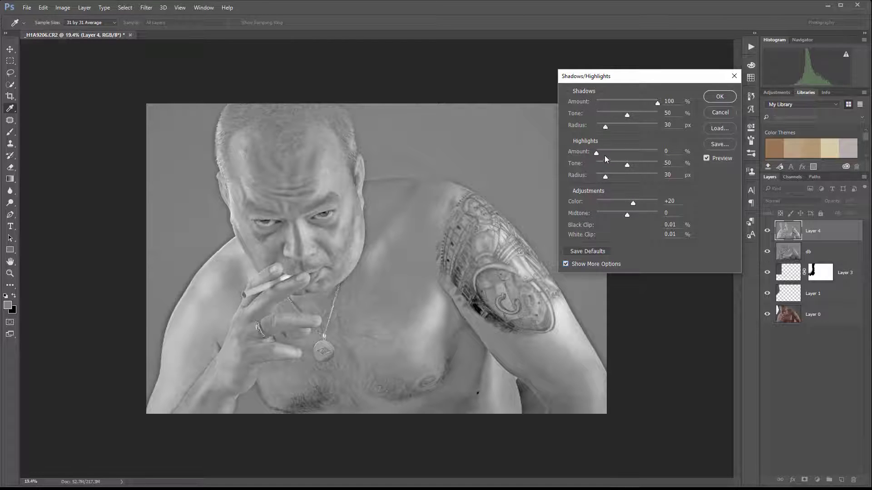
drag(596, 154, 712, 158)
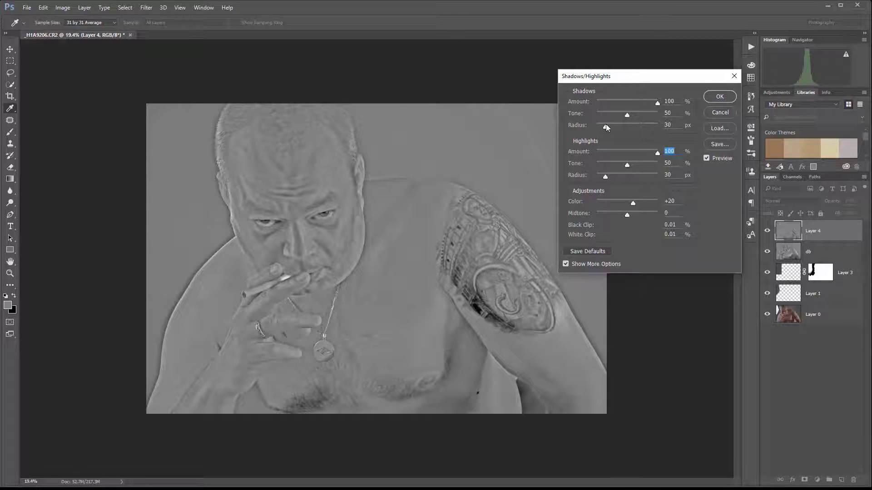
Step: Refine and apply Shadows/Highlights with shadows tone 52% and radius 16 px, highlights tone 36% and radius 15 px
drag(604, 127, 603, 126)
drag(608, 176, 605, 177)
mouse_move(628, 113)
mouse_down()
mouse_move(642, 114)
mouse_move(623, 116)
mouse_up()
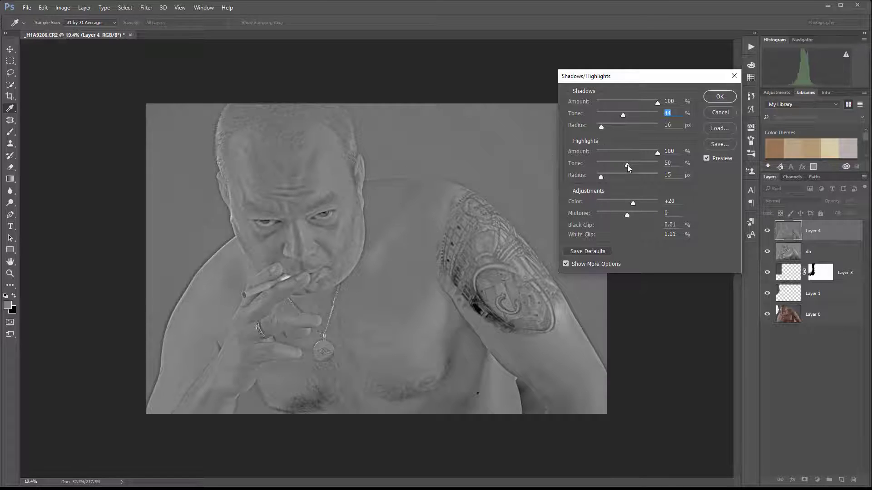
mouse_move(627, 165)
mouse_down()
mouse_move(609, 163)
mouse_move(636, 166)
mouse_move(601, 164)
mouse_move(631, 165)
mouse_move(614, 164)
mouse_up()
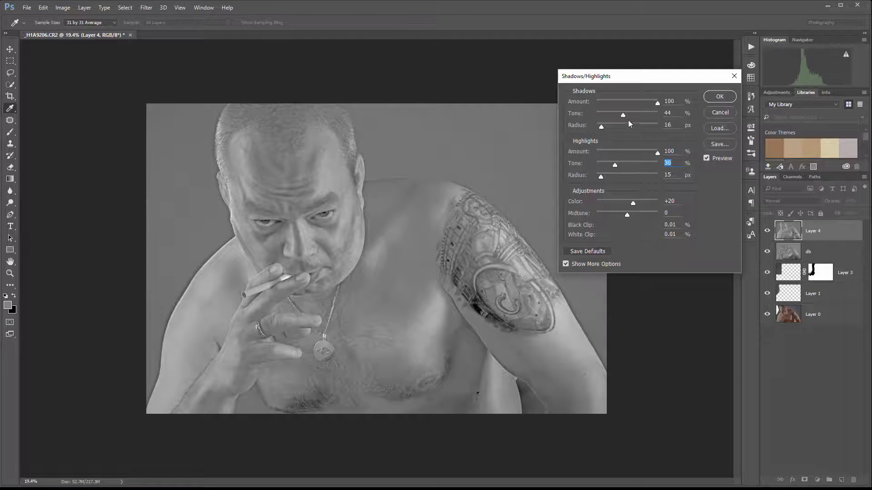
mouse_move(623, 115)
mouse_down()
mouse_move(613, 115)
mouse_move(629, 116)
mouse_up()
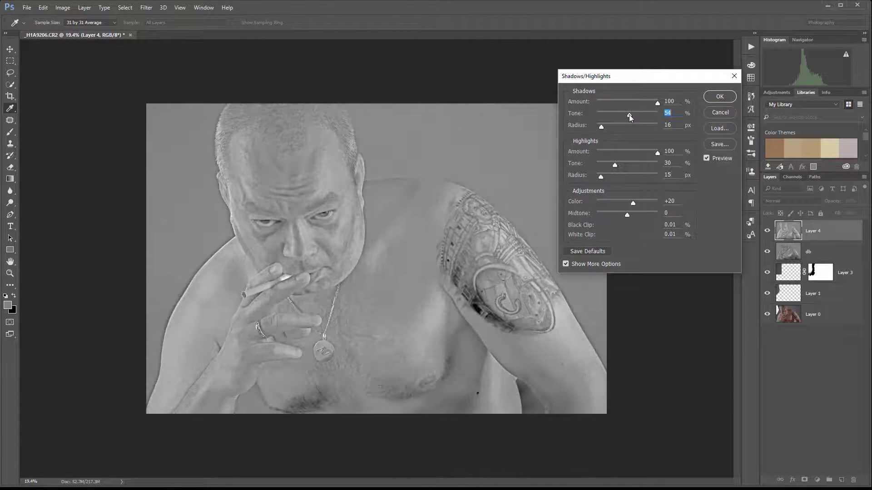
drag(615, 165, 618, 165)
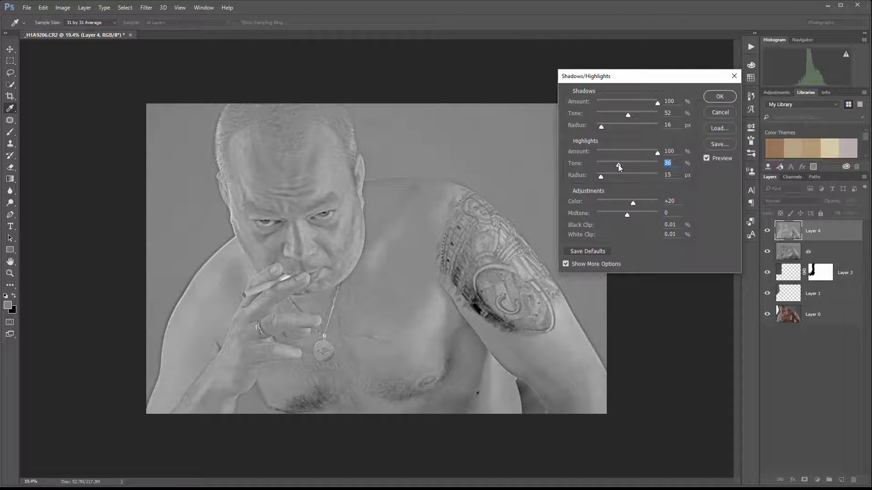
drag(631, 117, 628, 115)
click(720, 97)
key(b)
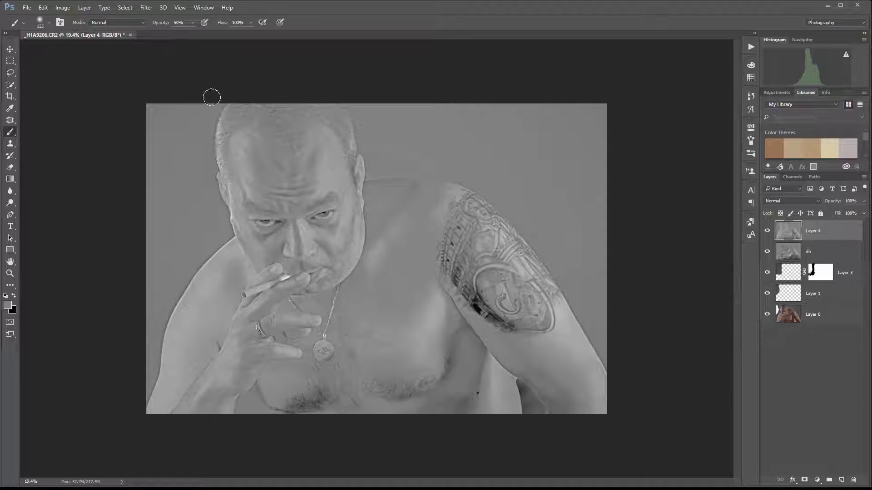
Step: Sharpen the merged layer with Unsharp Mask at 190% and radius 2.3 pixels, and set its blend mode to Soft Light
click(147, 8)
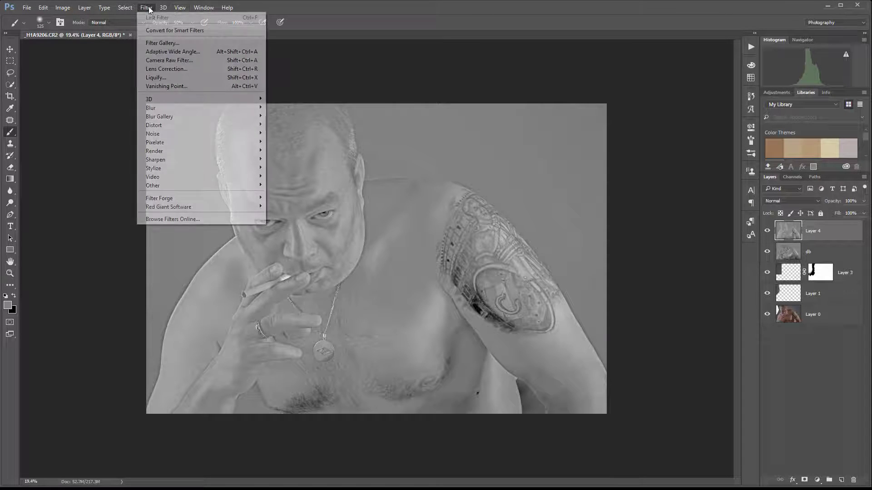
mouse_move(205, 160)
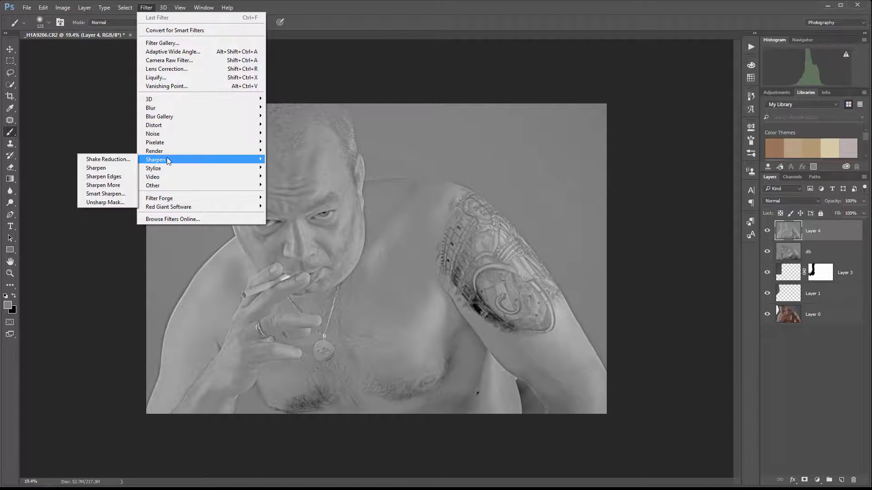
click(115, 201)
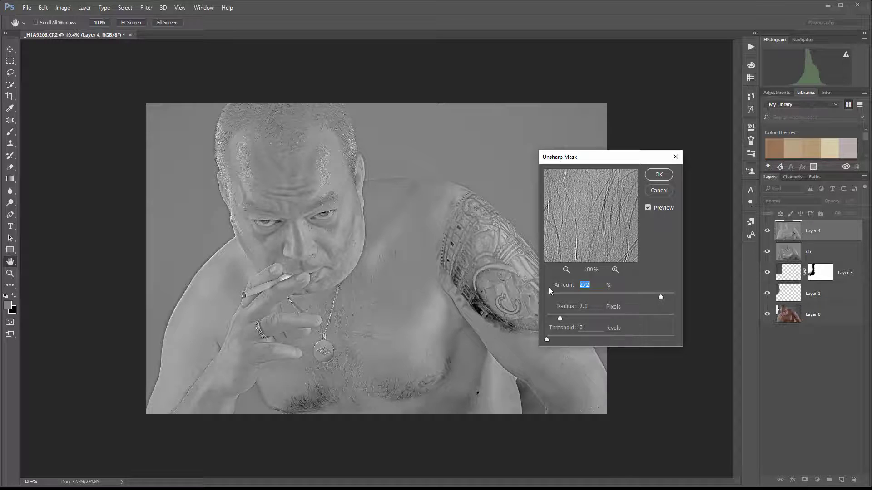
click(647, 207)
click(647, 208)
click(326, 164)
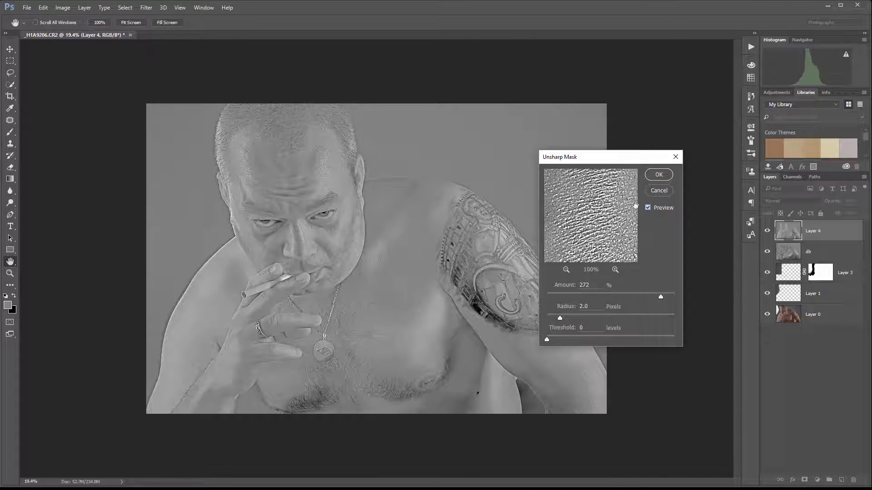
mouse_move(663, 296)
mouse_down()
mouse_move(562, 293)
mouse_move(647, 298)
mouse_up()
drag(559, 317, 563, 318)
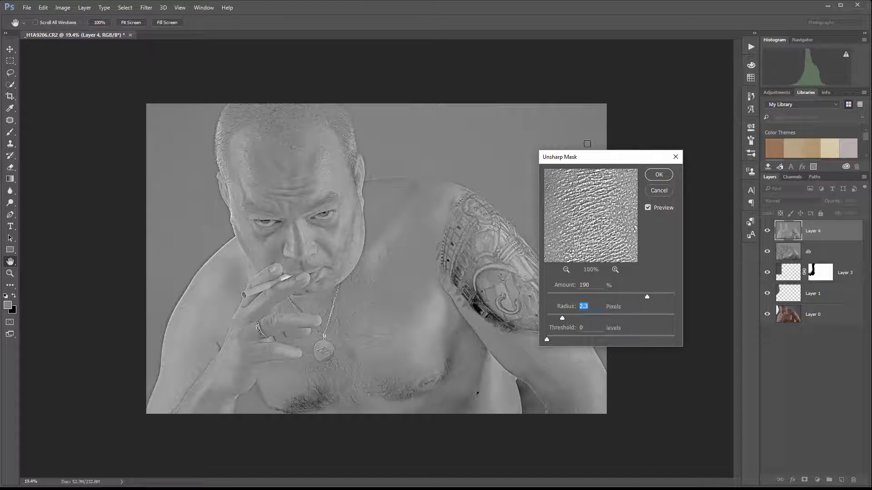
click(665, 177)
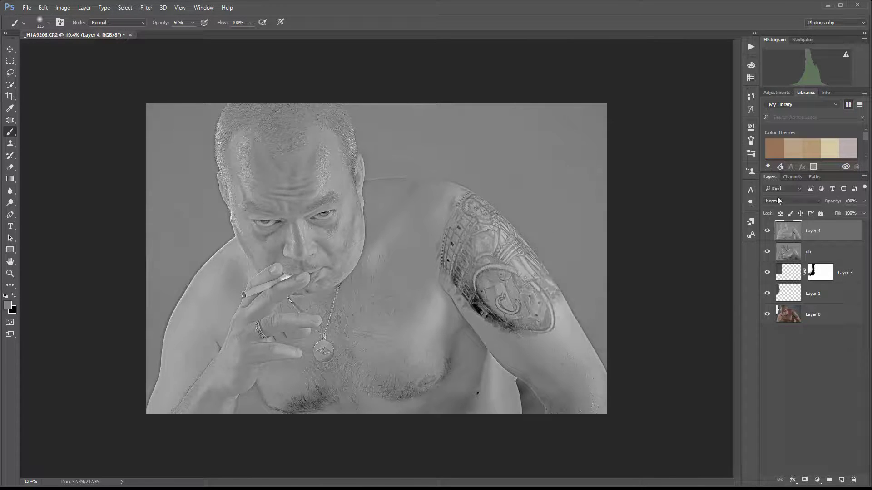
click(803, 200)
click(790, 296)
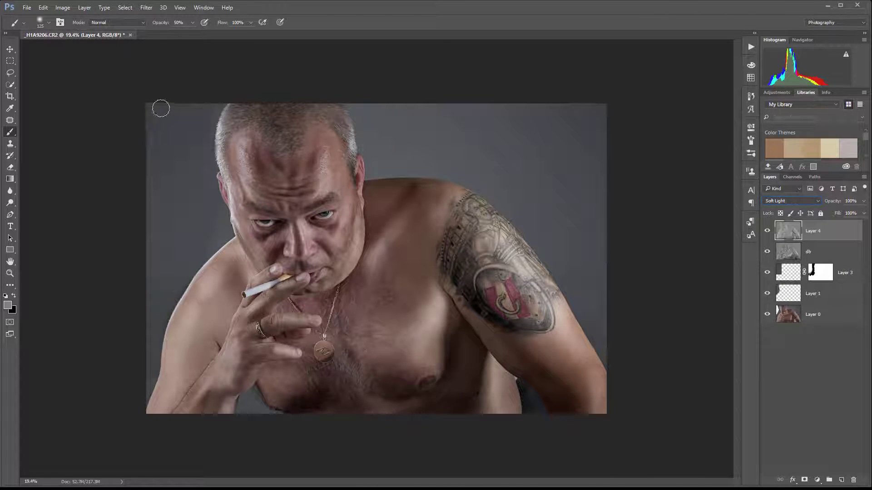
Step: Compare the portrait with and without the sharpened Soft Light layer, on the face up close and on the whole image
click(13, 53)
alt+scroll(319, 202, up, 5)
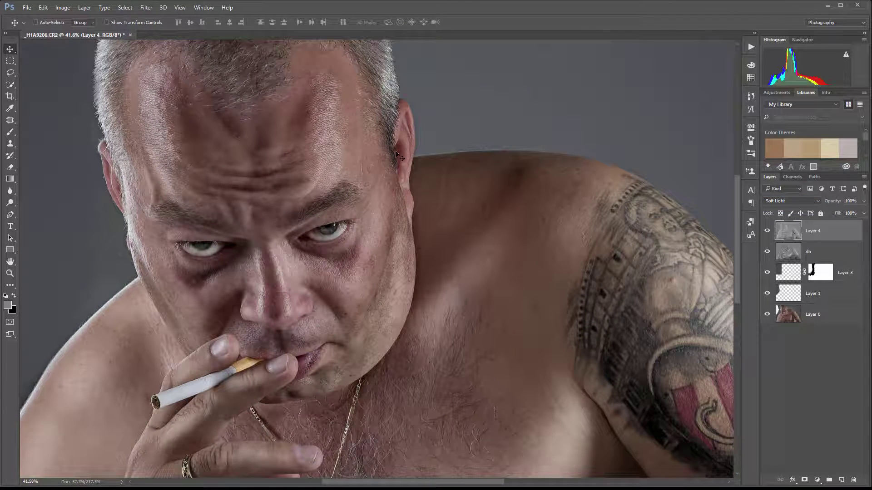
click(767, 231)
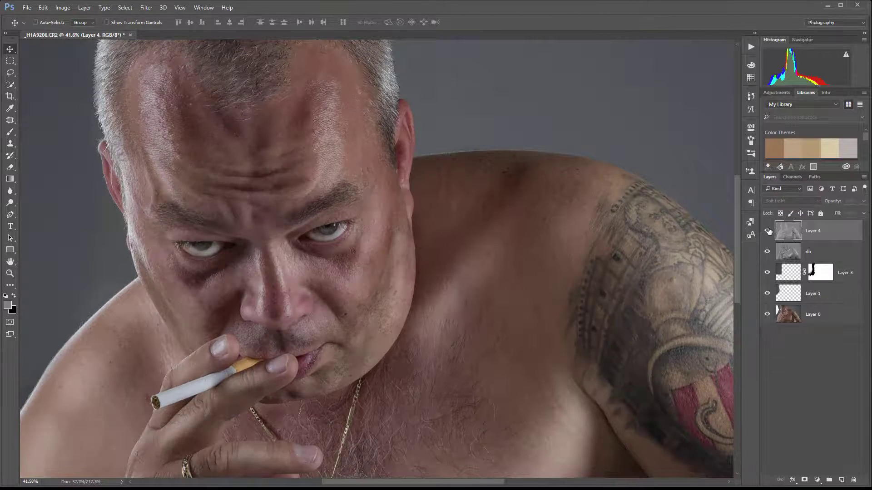
click(767, 231)
click(767, 231)
click(768, 231)
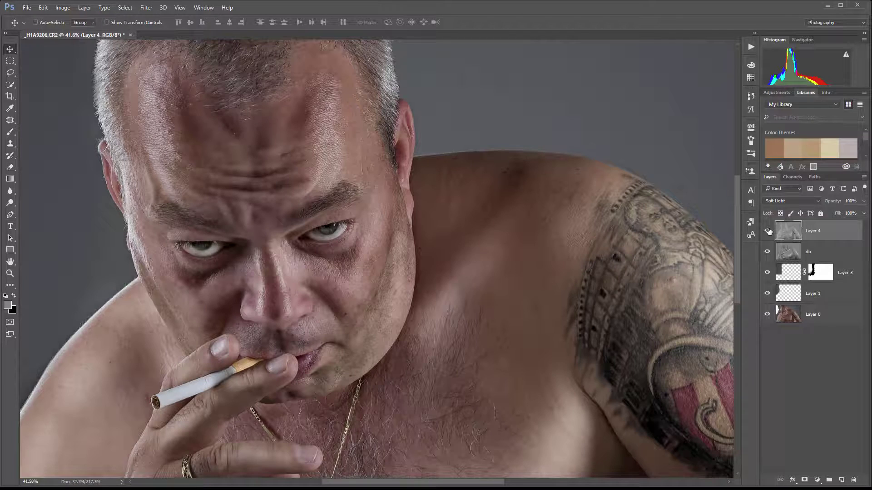
click(767, 231)
click(767, 231)
scroll(350, 172, down, 3)
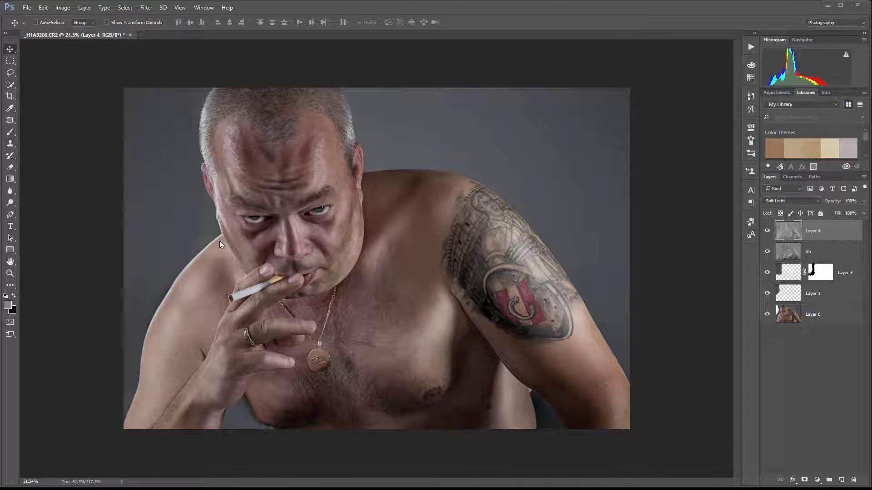
click(768, 231)
click(768, 231)
Step: Add a mask to Layer 4 and paint black at 10% opacity along the shoulder and arm edge on the cigarette side
click(804, 481)
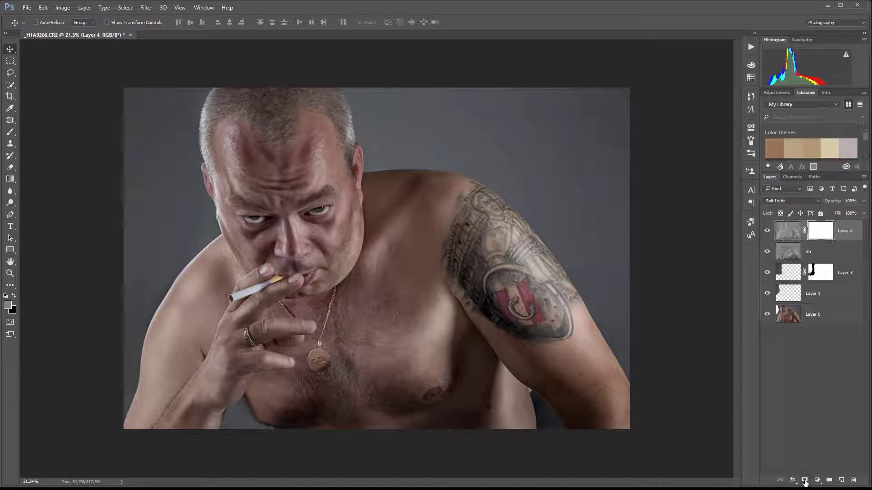
click(10, 131)
key(1)
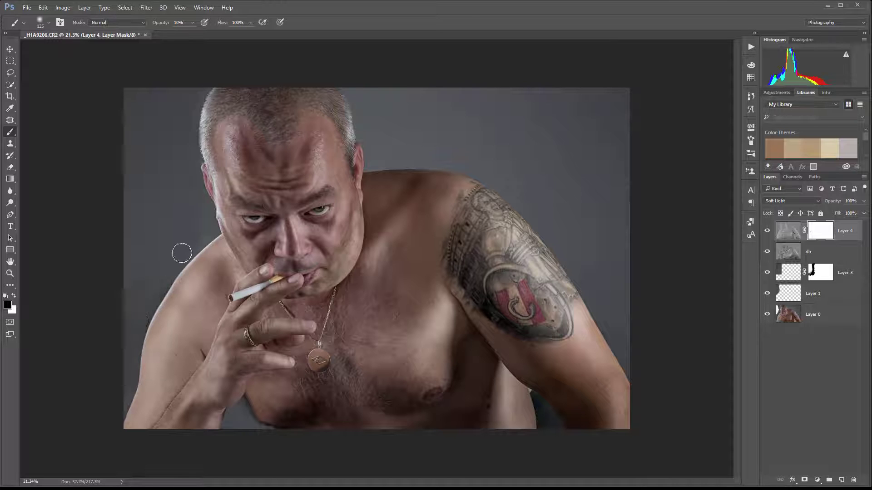
scroll(171, 246, up, 3)
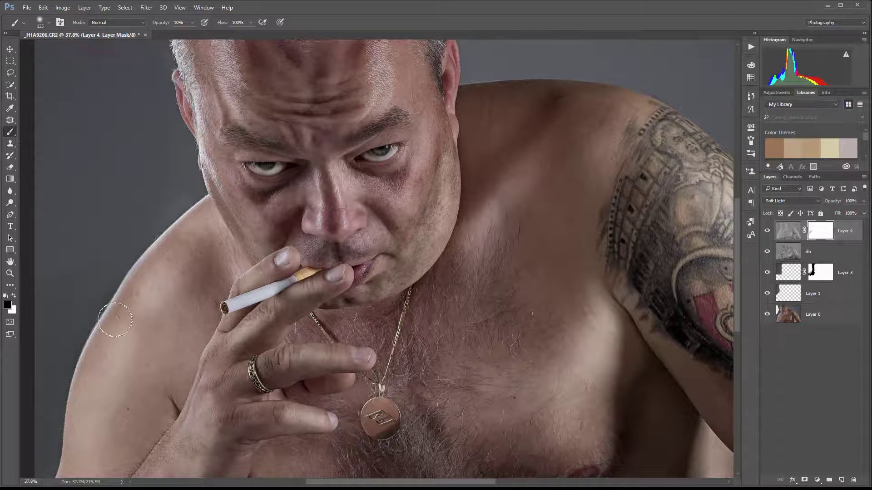
drag(142, 346, 270, 248)
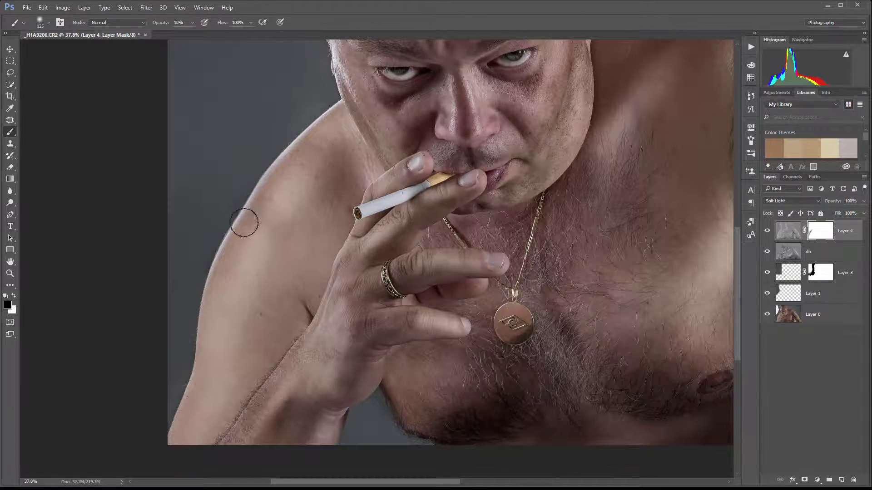
scroll(244, 220, down, 2)
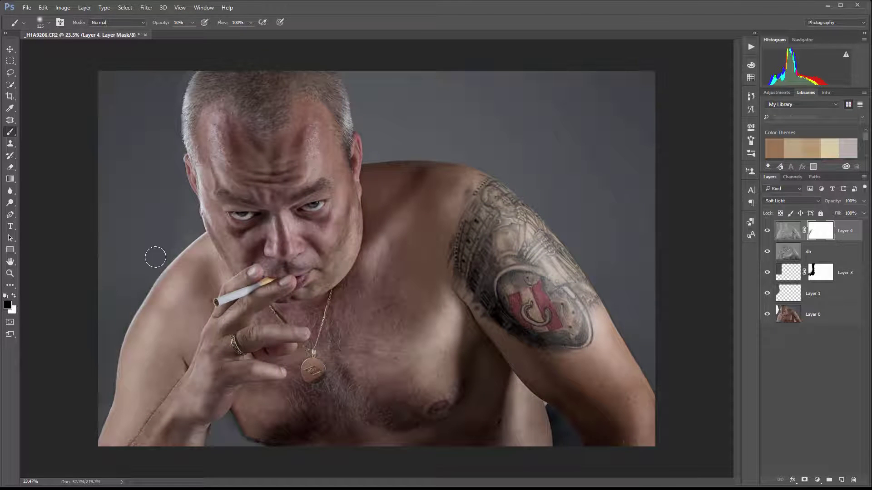
Step: Paint black at 10% opacity with a 400 px brush over the grey backdrop areas on Layer 4's mask
key(bracketright)
key(bracketright)
key(bracketright)
key(bracketright)
key(bracketright)
key(bracketright)
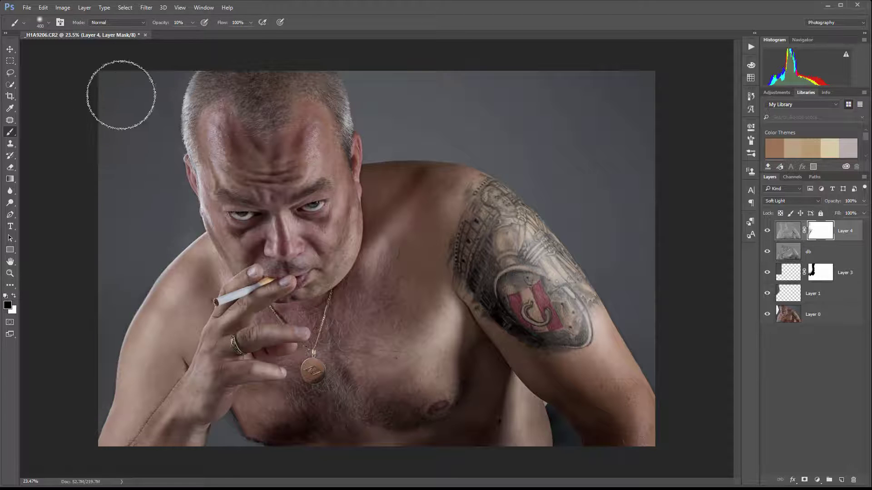
mouse_move(83, 283)
mouse_down()
mouse_move(135, 241)
mouse_move(36, 300)
mouse_up()
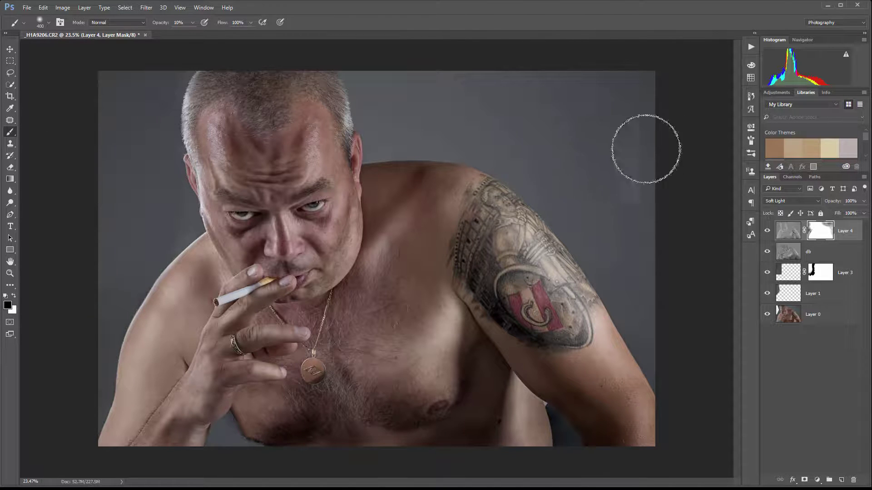
Step: Reduce the opacity of Layer 4 to 74%
click(787, 228)
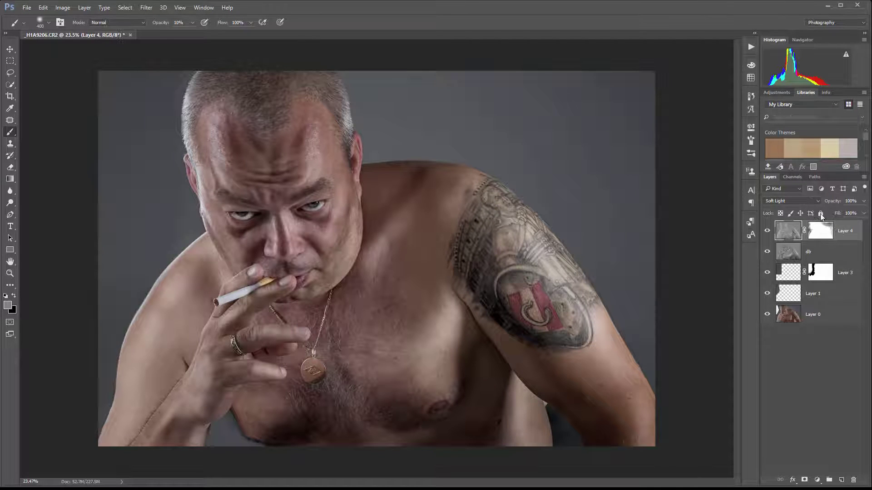
click(864, 201)
mouse_move(864, 213)
mouse_down()
mouse_move(821, 214)
mouse_move(854, 213)
mouse_up()
key(Return)
Step: Add a Black & White adjustment layer with Reds 28, Yellows 7, Greens 82, Cyans 92, Blues 81 and Magentas 80
click(817, 480)
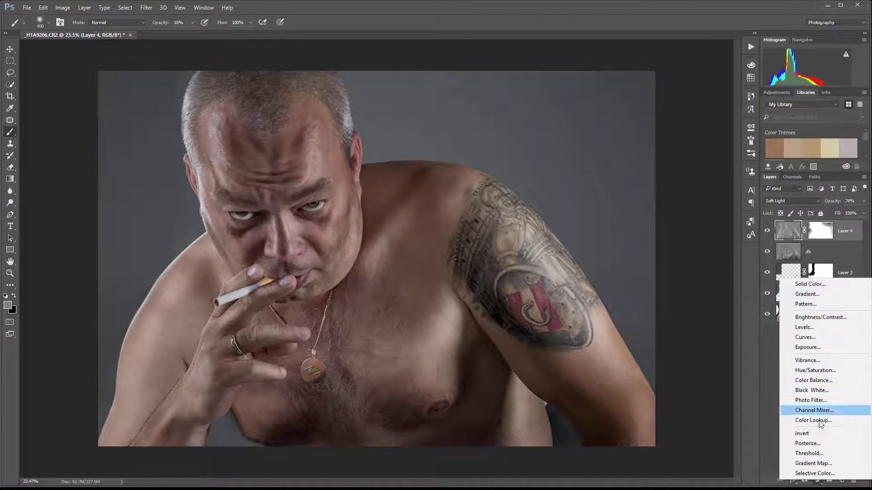
click(810, 391)
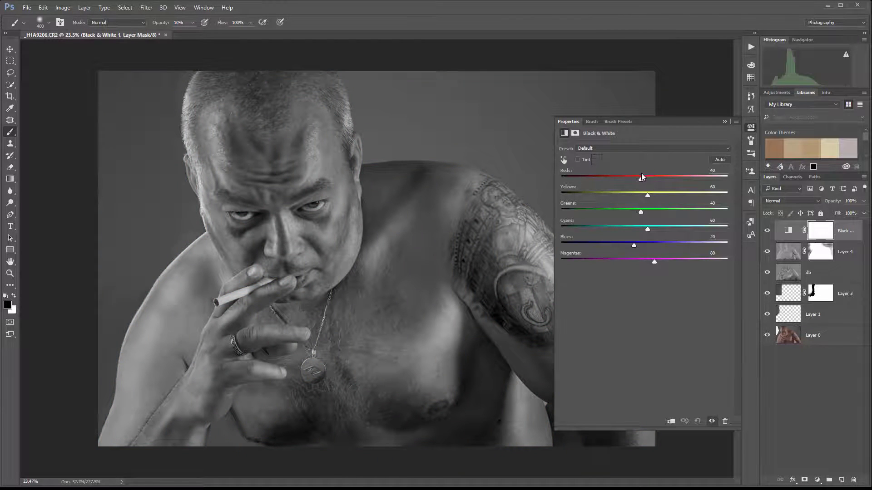
drag(643, 179, 654, 245)
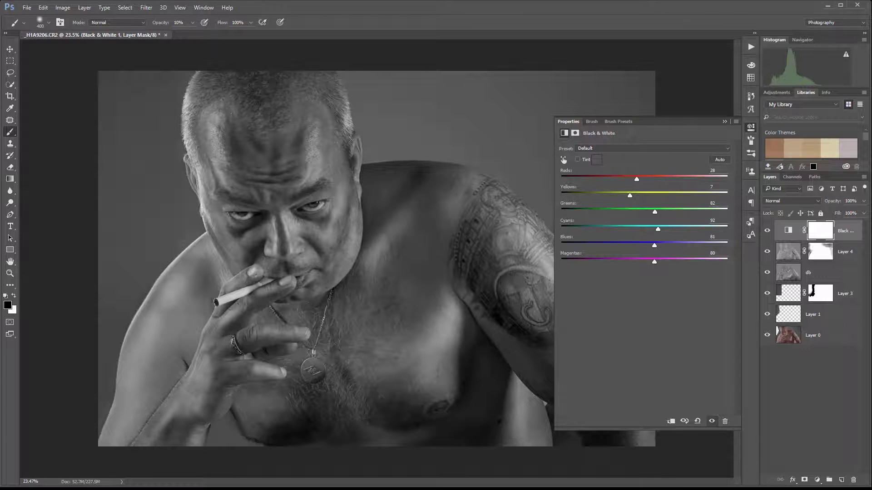
Step: Lower the Black & White adjustment layer's opacity to 14% and collapse its settings
click(864, 200)
drag(863, 213, 826, 212)
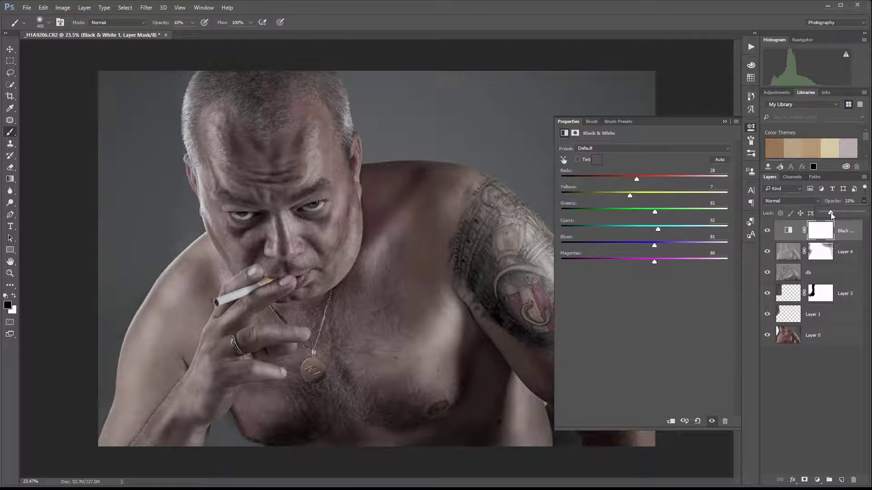
mouse_move(827, 216)
mouse_down()
mouse_move(817, 216)
mouse_move(827, 217)
mouse_up()
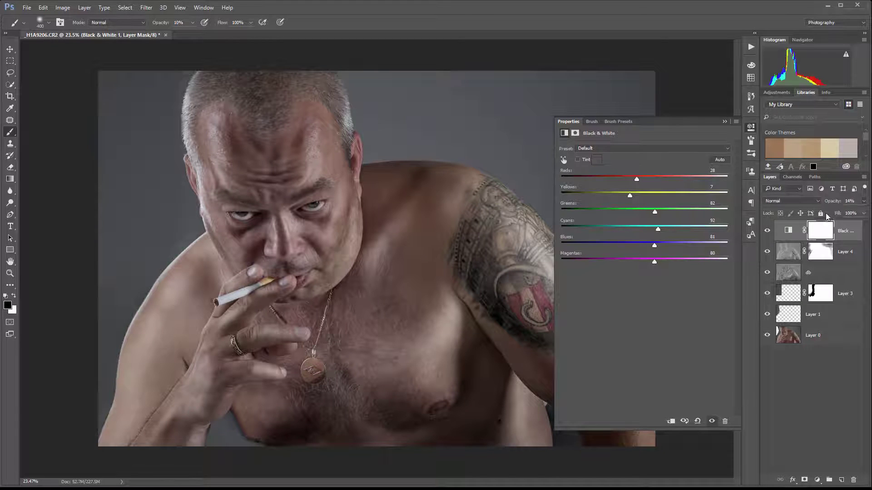
click(751, 129)
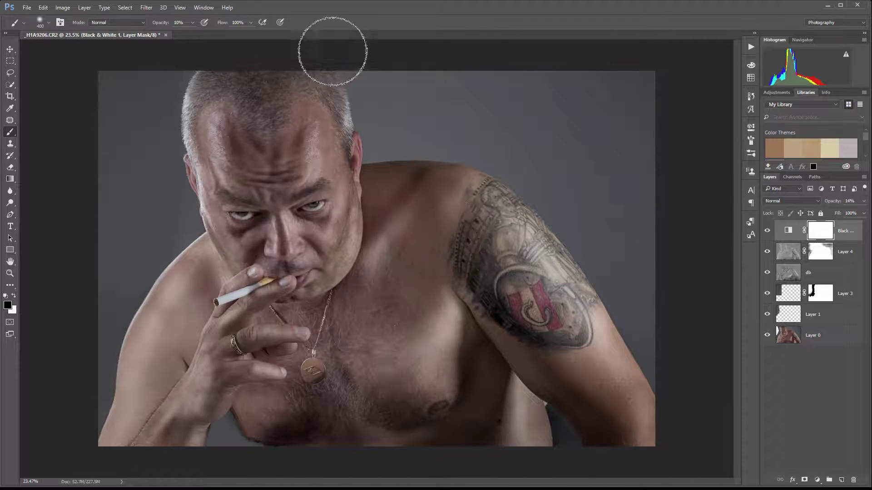
Step: Add a new layer on top, fill it with 50% Gray and rename it cig
click(842, 480)
key(x)
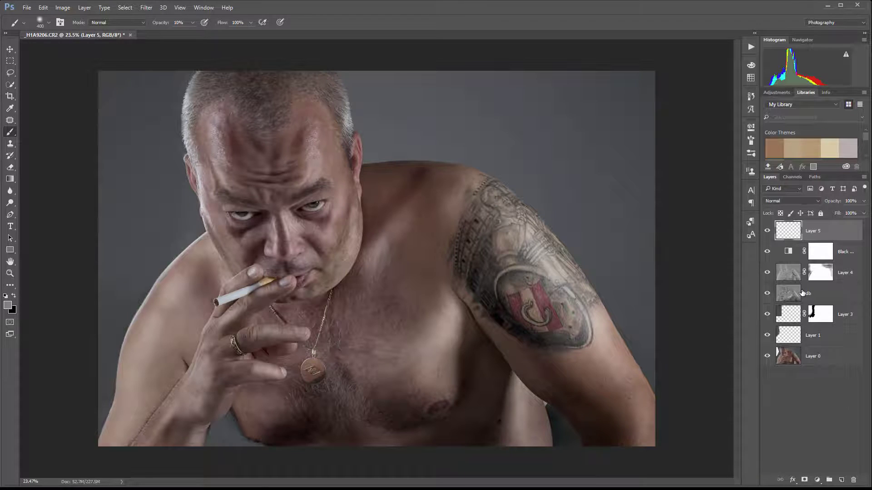
key(shift+F5)
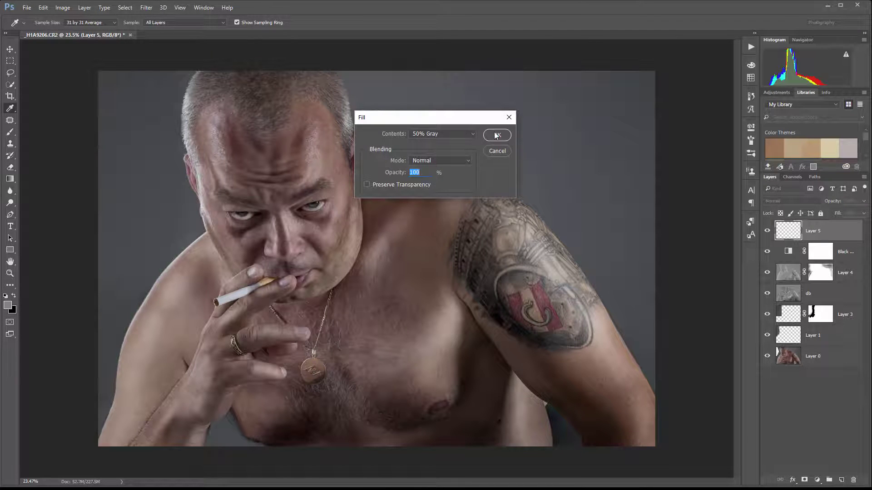
click(497, 136)
double_click(813, 232)
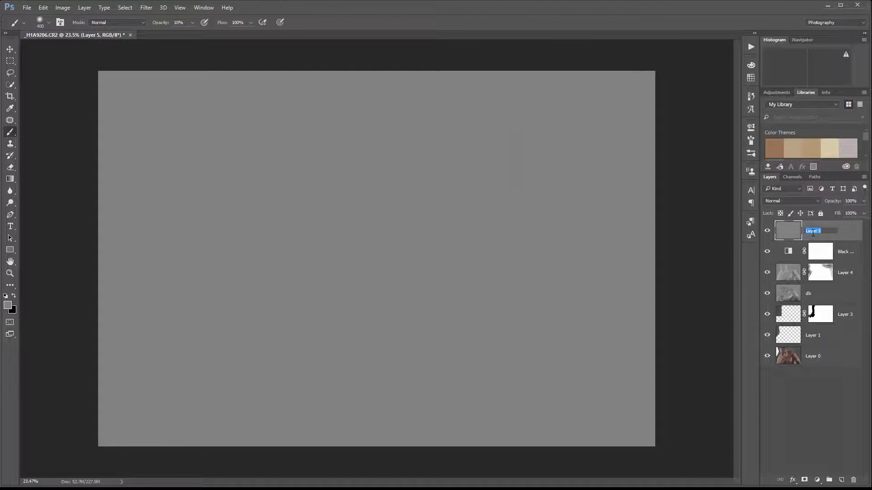
text(cig)
key(Return)
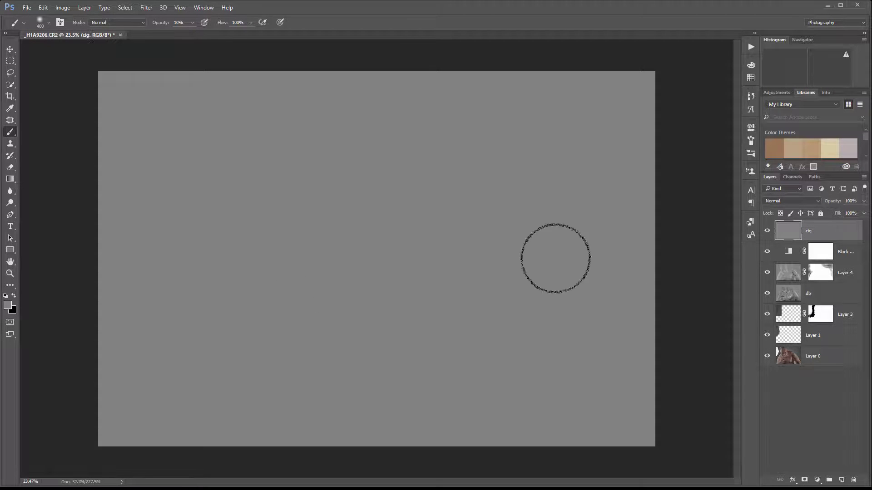
Step: Set the cig layer's blend mode to Soft Light after trying Multiply
click(781, 201)
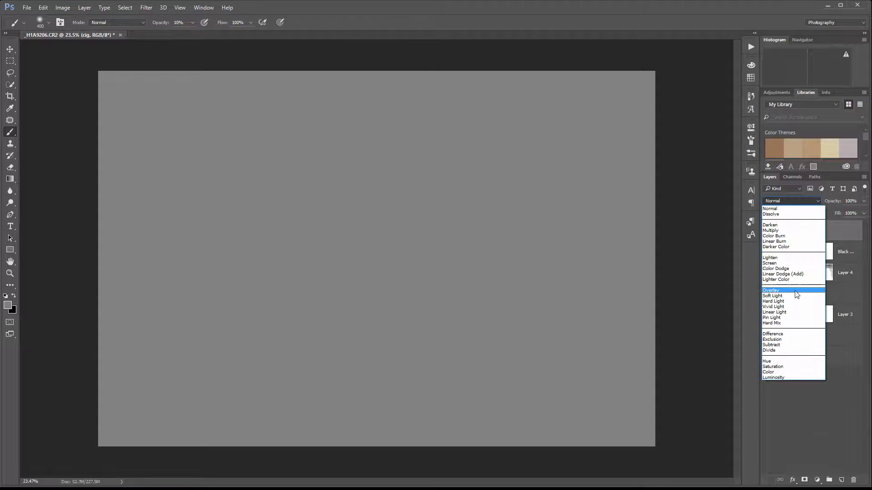
click(794, 230)
click(813, 202)
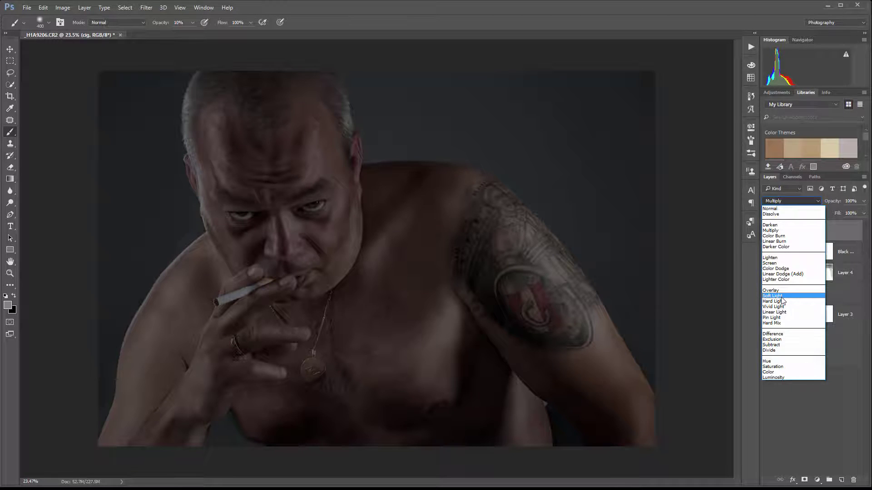
click(777, 296)
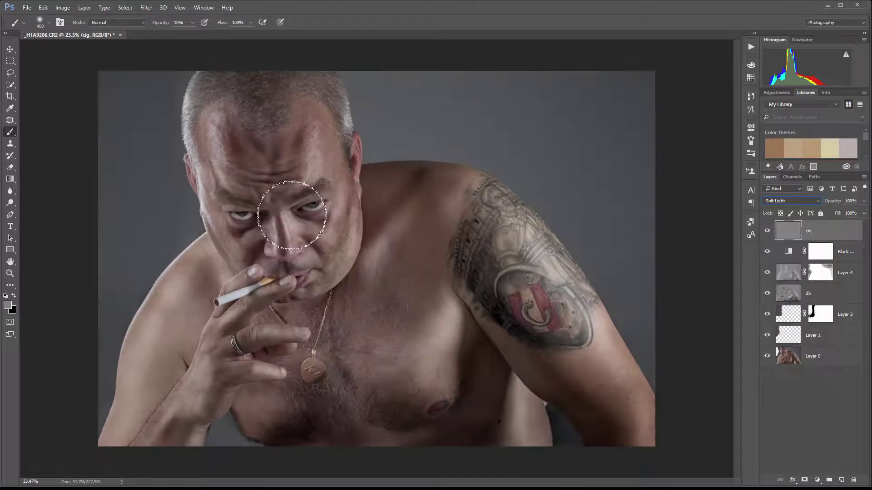
Step: Darken the cigarette's open end and nearby paper on the cig layer with a 20 px black brush at 40% opacity
click(10, 51)
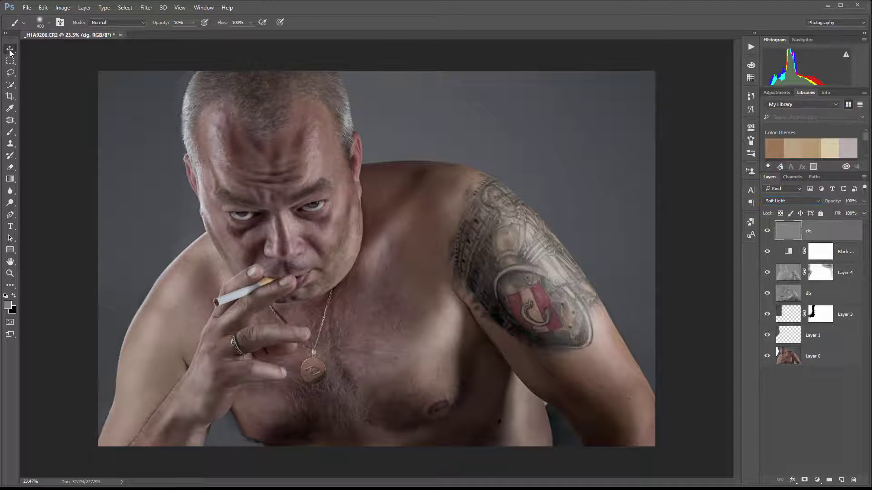
scroll(217, 304, up, 6)
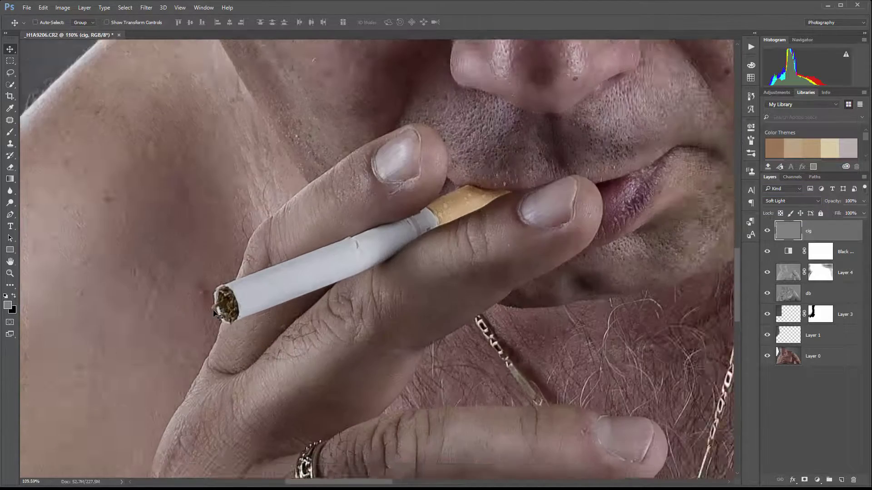
scroll(216, 313, up, 2)
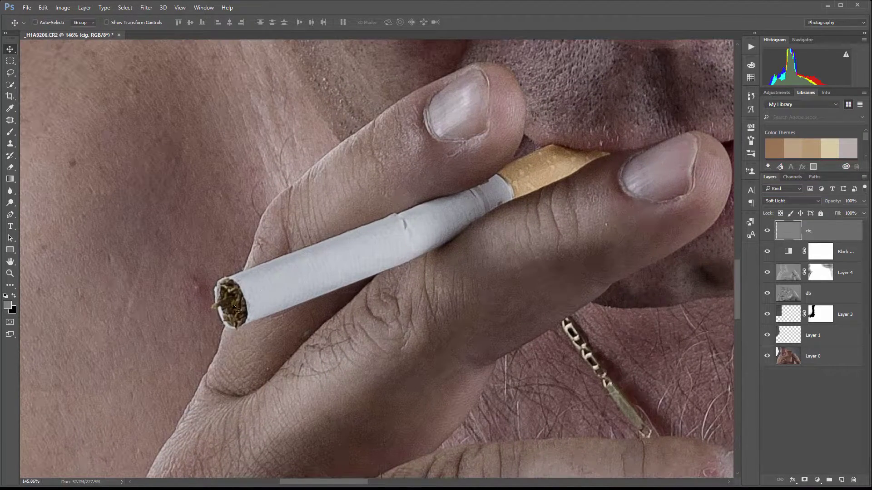
click(6, 297)
click(10, 133)
key(bracketleft)
key(bracketleft)
key(bracketleft)
key(bracketleft)
key(bracketleft)
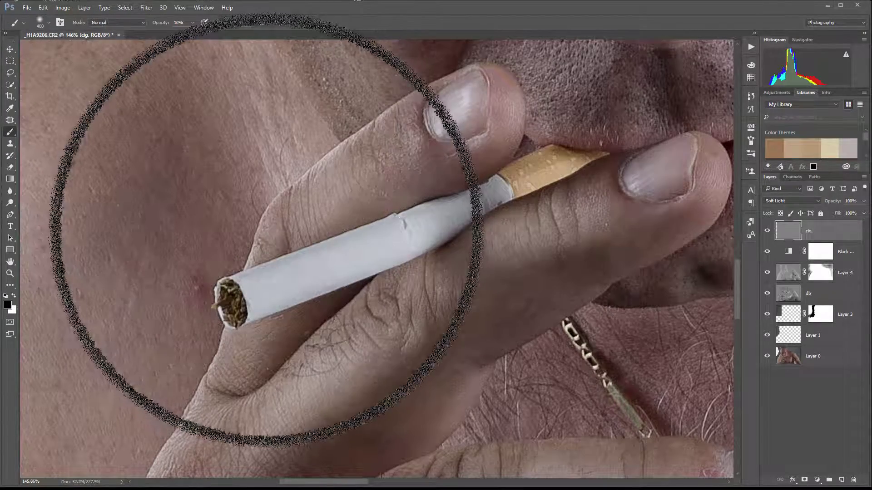
key(bracketleft)
key(bracketleft)
key(bracketleft)
key(bracketleft)
key(bracketleft)
key(bracketleft)
key(bracketleft)
key(bracketleft)
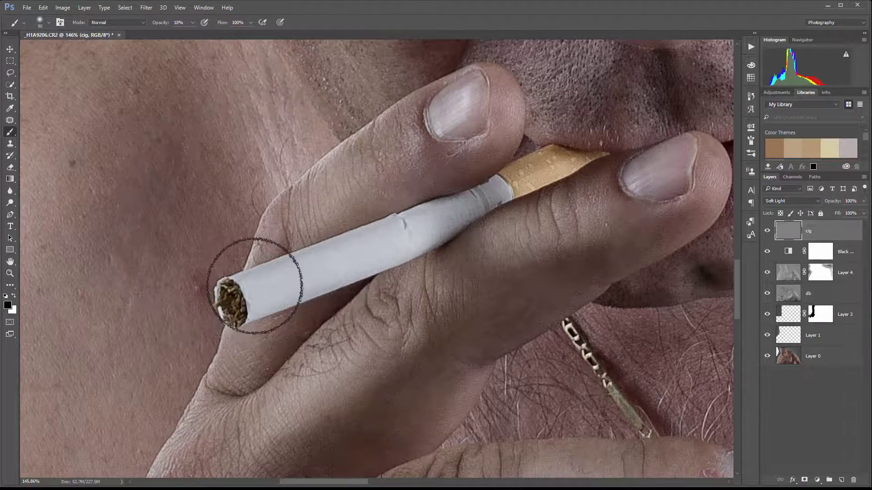
key(bracketleft)
key(bracketleft)
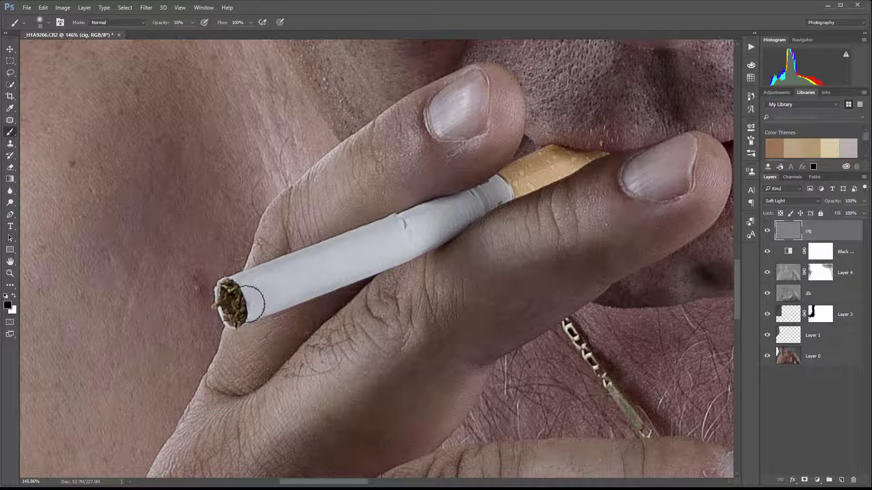
key(bracketleft)
key(bracketleft)
key(bracketleft)
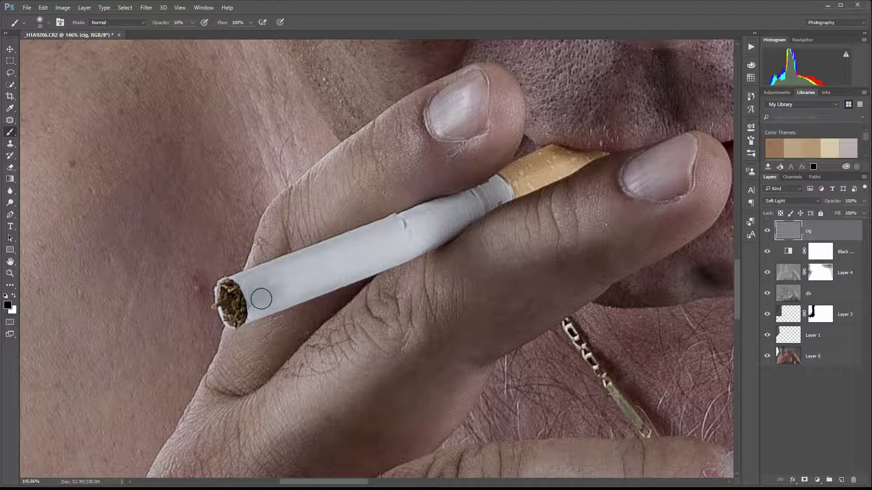
key(4)
mouse_move(292, 296)
mouse_down()
mouse_move(245, 321)
mouse_move(273, 300)
mouse_move(236, 302)
mouse_move(241, 281)
mouse_move(292, 272)
mouse_move(251, 309)
mouse_move(229, 299)
mouse_move(307, 288)
mouse_move(262, 274)
mouse_move(221, 310)
mouse_up()
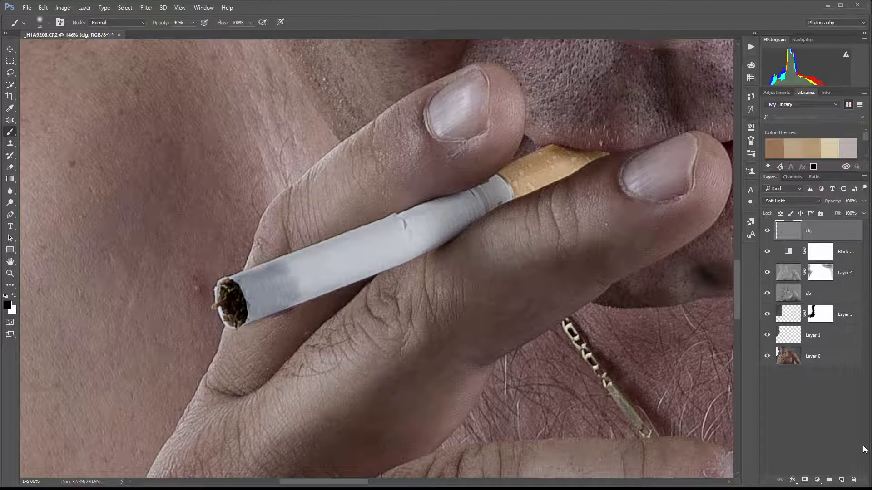
Step: Add a new layer above cig and set its blend mode to Multiply
click(841, 480)
click(791, 200)
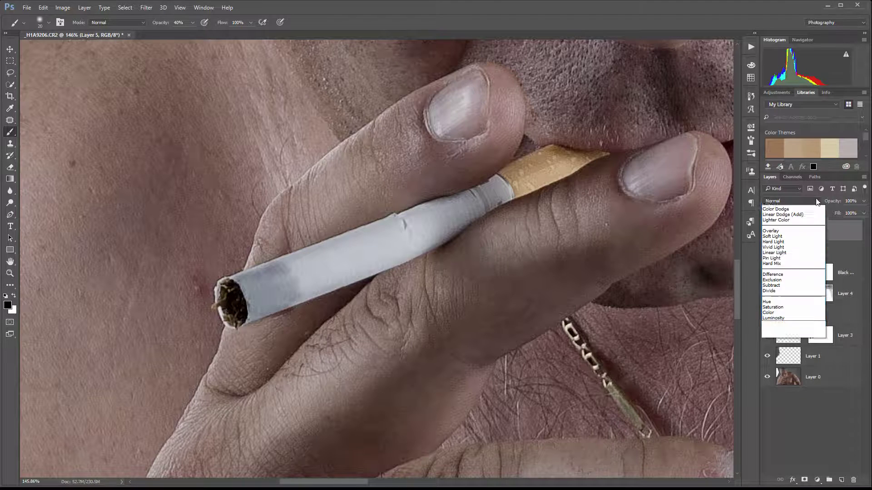
click(788, 231)
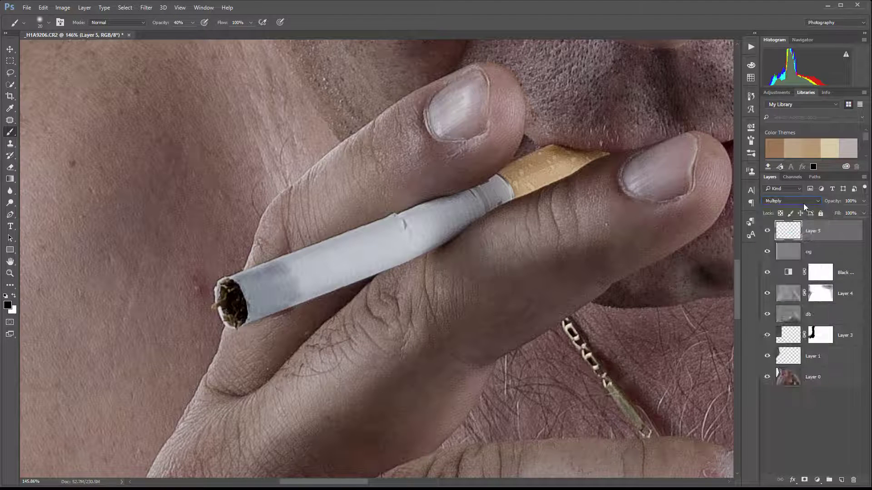
Step: Paint the cigarette's end black on Layer 5 with a 35 px brush at 10% opacity, undoing the stronger first stroke
mouse_move(254, 300)
mouse_down()
mouse_move(234, 305)
mouse_move(242, 285)
mouse_move(238, 300)
mouse_move(255, 300)
mouse_move(253, 283)
mouse_move(233, 282)
mouse_move(249, 280)
mouse_move(275, 303)
mouse_move(239, 318)
mouse_move(273, 304)
mouse_move(246, 279)
mouse_move(261, 291)
mouse_move(263, 284)
mouse_move(249, 287)
mouse_move(277, 284)
mouse_move(254, 286)
mouse_move(267, 295)
mouse_move(231, 308)
mouse_move(236, 296)
mouse_move(232, 304)
mouse_move(248, 311)
mouse_move(282, 283)
mouse_move(251, 277)
mouse_move(272, 288)
mouse_up()
key(1)
key(ctrl+z)
key(bracketright)
key(bracketright)
key(bracketright)
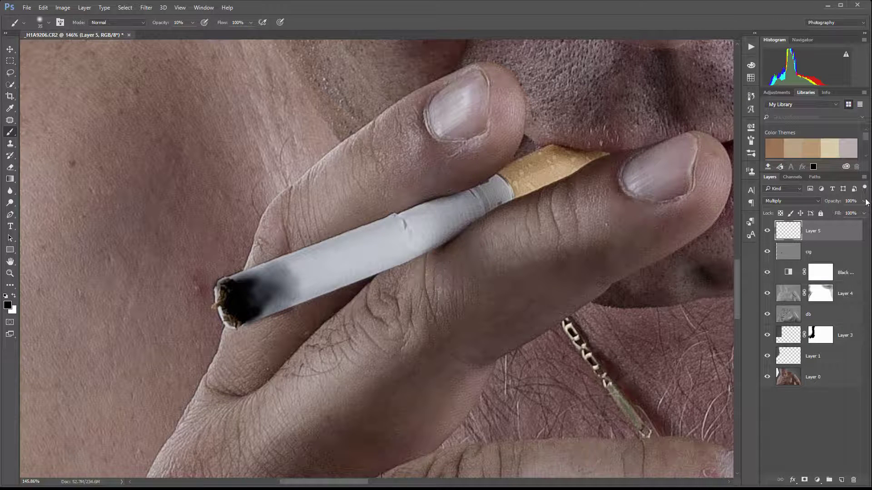
Step: Reduce the opacity of Layer 5 to 54% to soften the charring
click(864, 213)
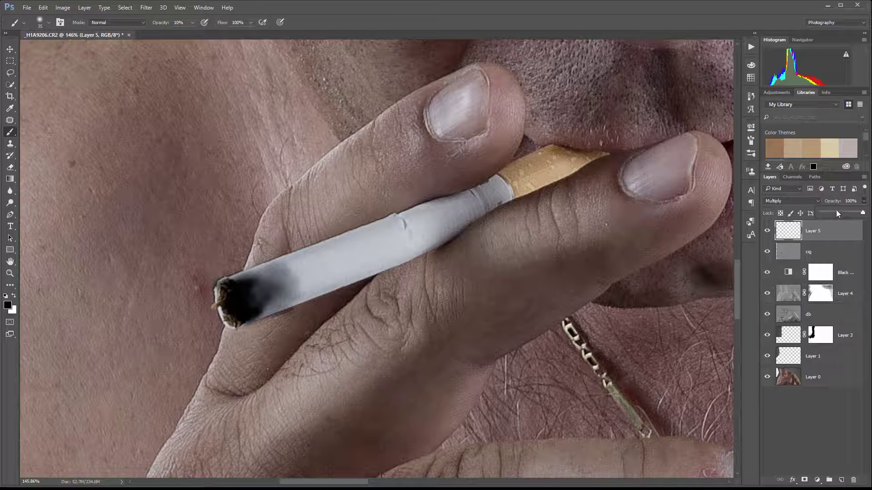
mouse_move(860, 217)
mouse_down()
mouse_move(826, 215)
mouse_move(841, 214)
mouse_up()
click(863, 203)
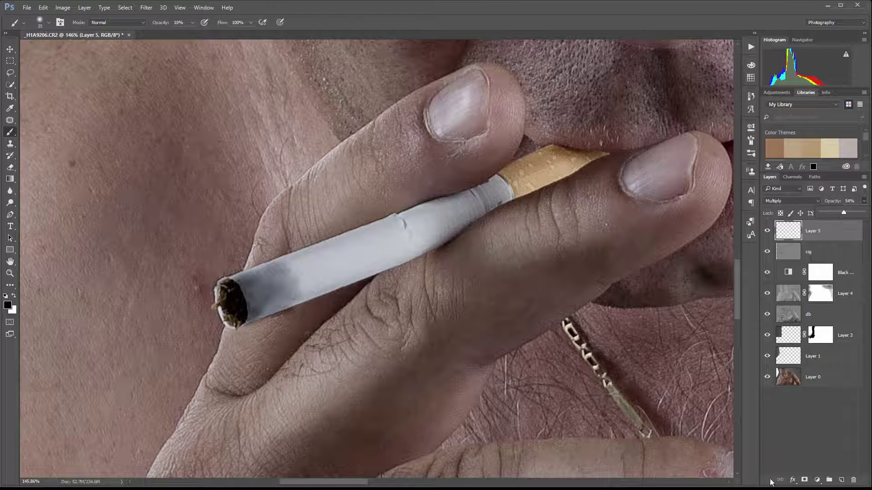
Step: Add a new layer on top and set the foreground colour to orange ff571c
click(840, 480)
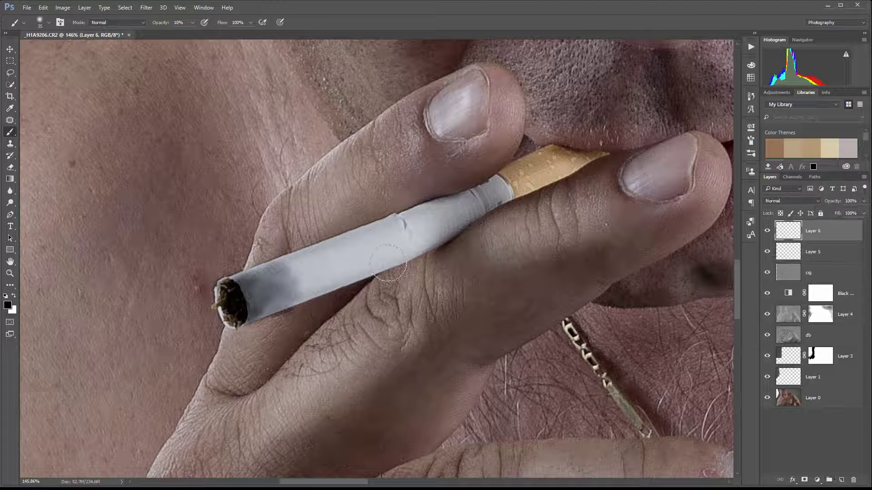
click(10, 306)
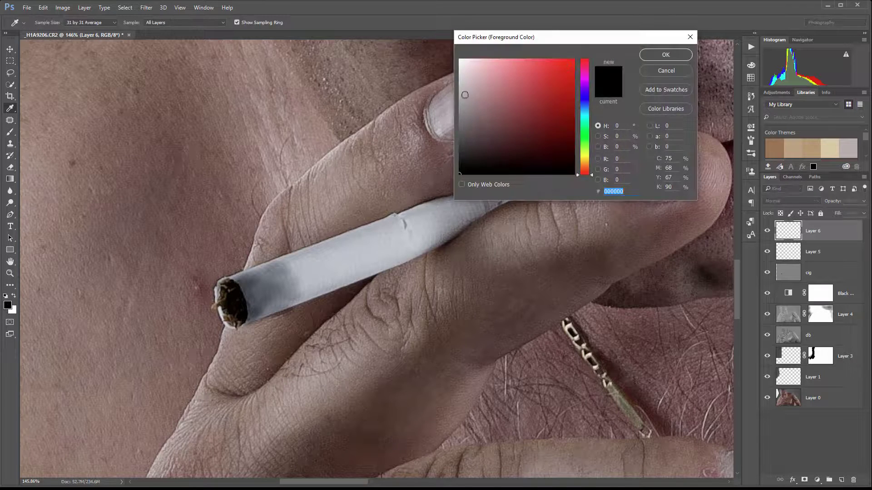
click(561, 59)
drag(589, 160, 585, 170)
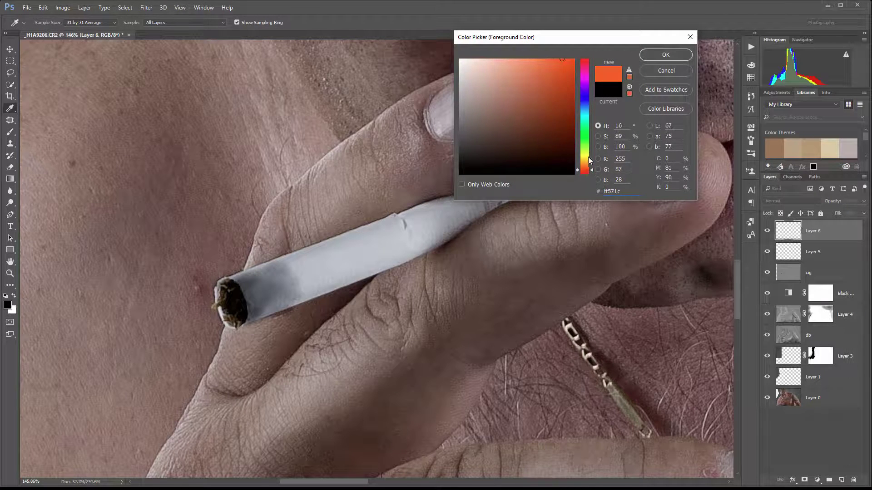
click(666, 54)
Step: Paint orange embers over the tobacco at the cigarette's end with a 5 px brush at 20% opacity
key(b)
key(bracketleft)
key(bracketleft)
key(bracketleft)
key(bracketleft)
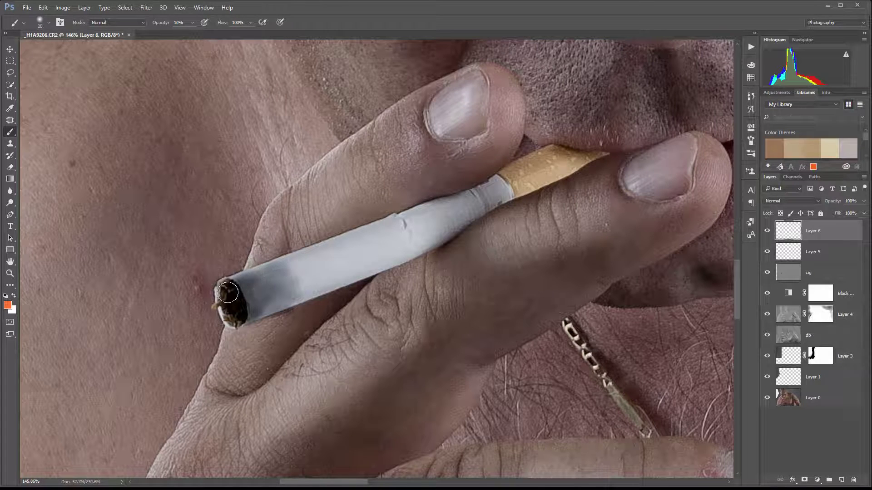
key(bracketleft)
mouse_move(230, 310)
mouse_down()
mouse_move(239, 326)
mouse_move(240, 306)
mouse_move(227, 293)
mouse_up()
Step: Set the foreground colour to yellow ffb71c and paint highlights over the orange embers at the cigarette's end
click(8, 305)
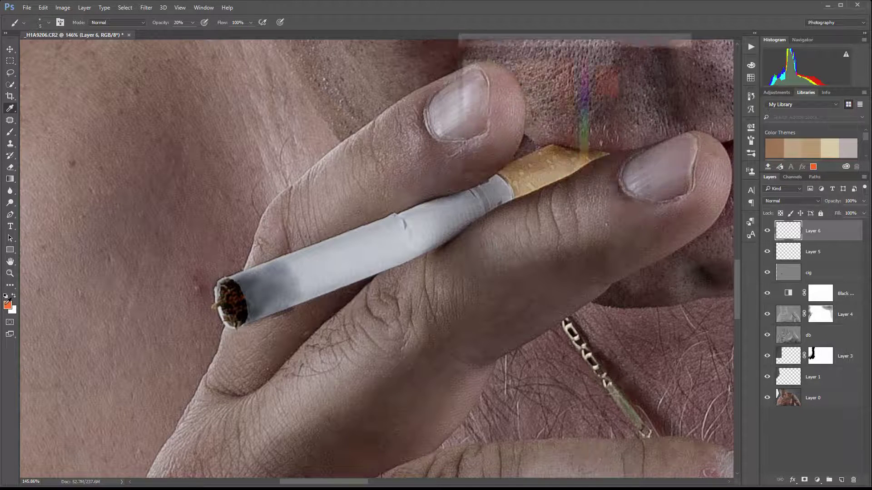
click(586, 161)
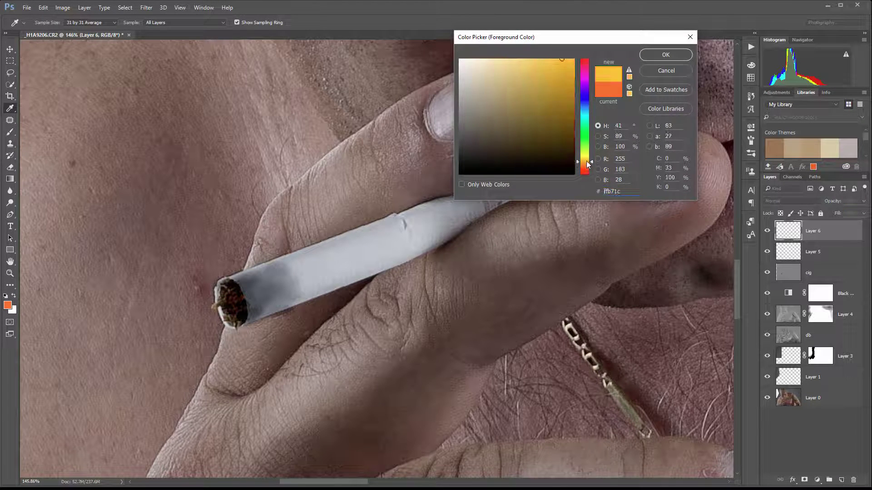
click(654, 55)
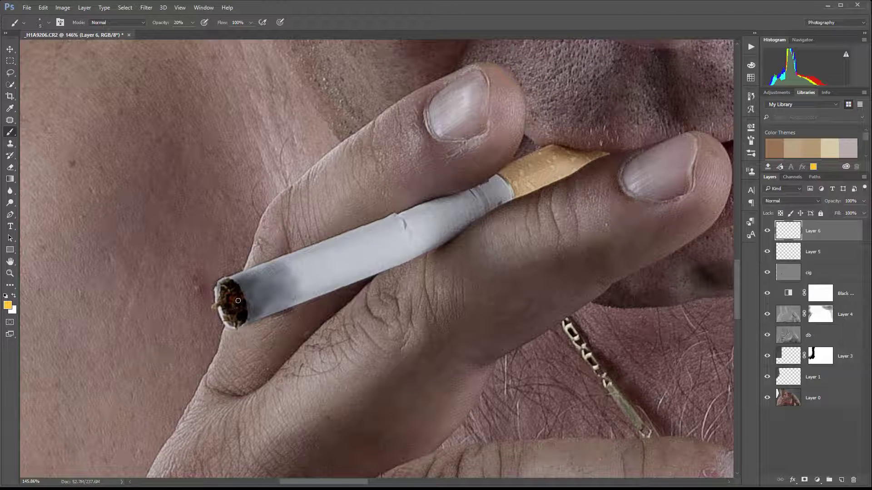
drag(230, 303, 228, 306)
Step: Raise the opacity of Layer 5 to 86% to strengthen the charring on the cigarette
scroll(245, 287, down, 3)
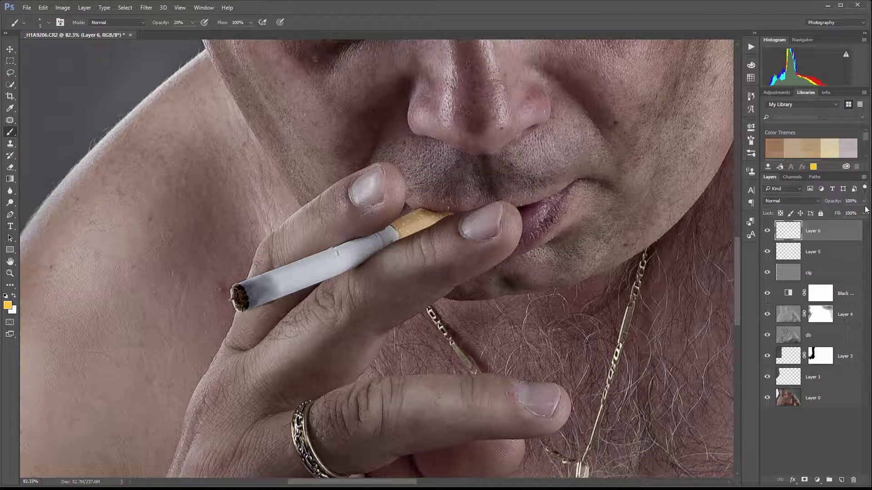
click(820, 250)
click(864, 201)
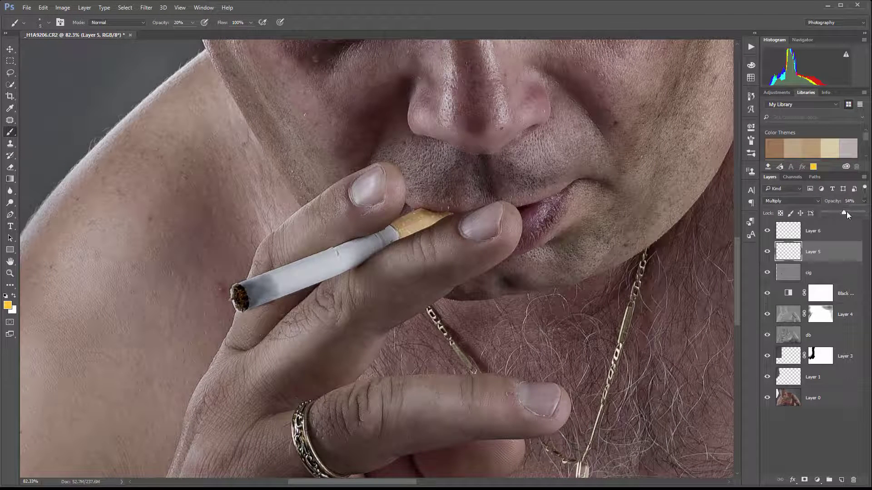
drag(847, 212, 857, 214)
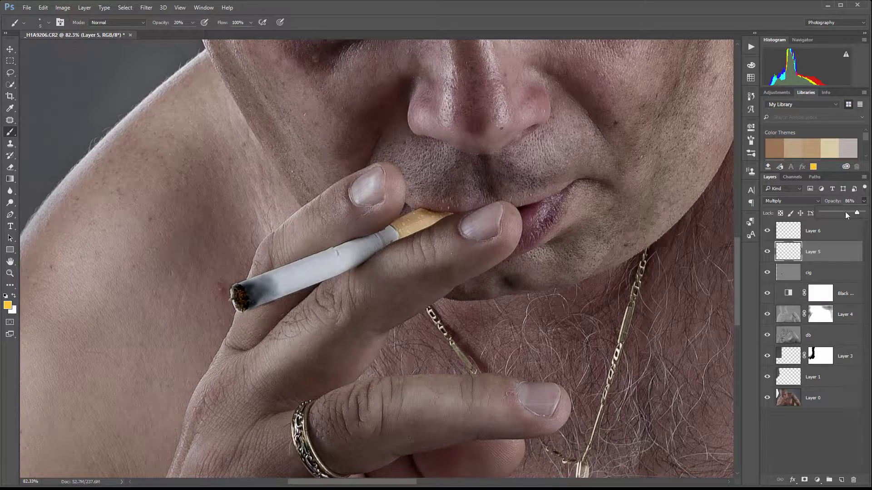
scroll(254, 250, down, 5)
scroll(235, 272, up, 2)
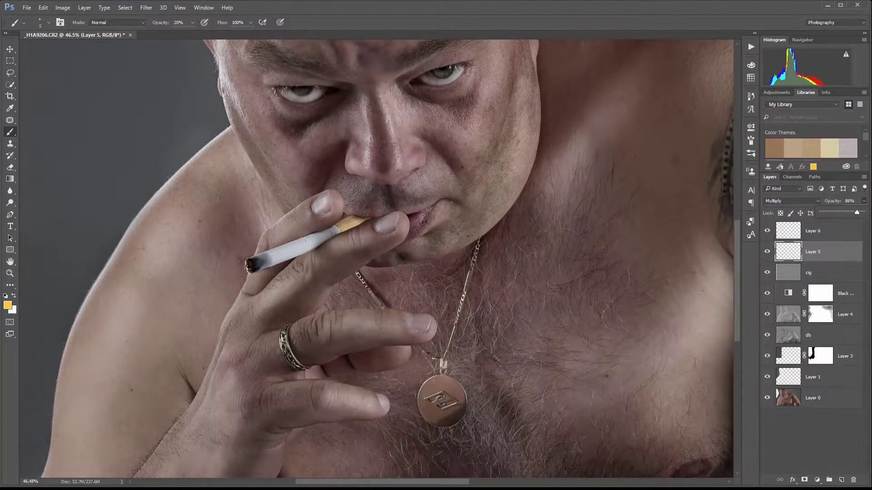
Step: Compare the cigarette with the cig layer hidden and shown, and open that layer's opacity setting
click(773, 273)
click(767, 274)
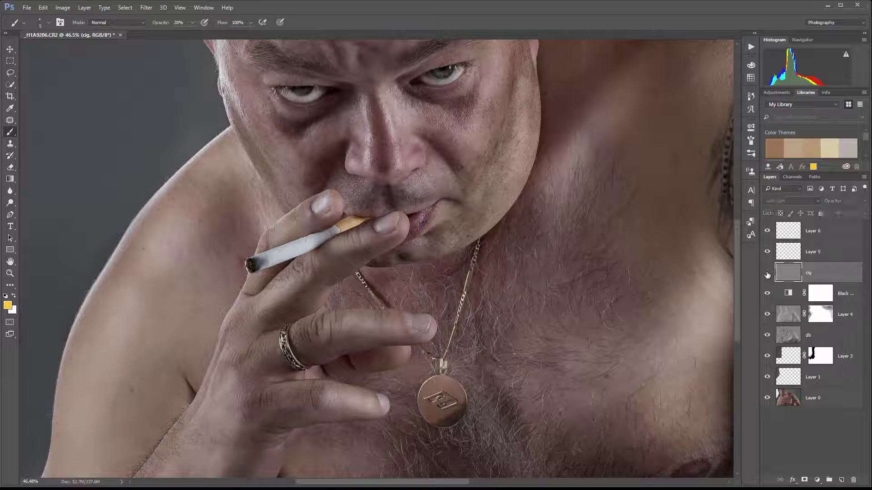
click(767, 275)
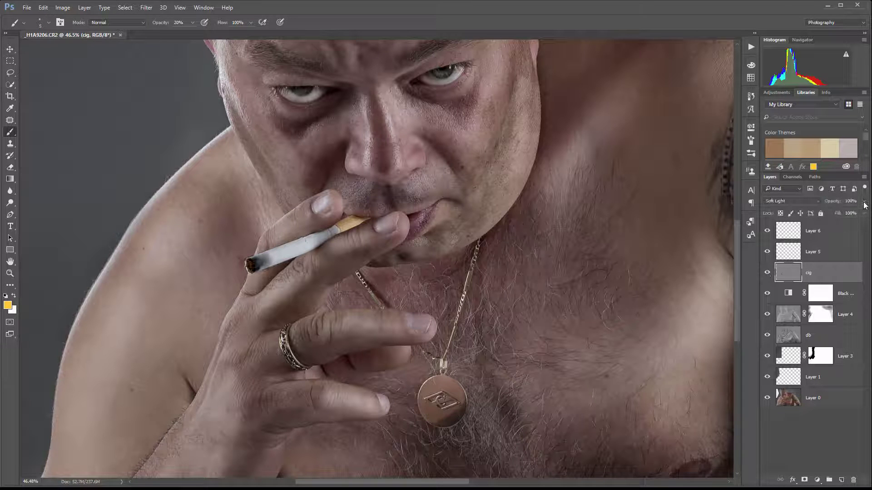
click(863, 201)
Step: Add a new layer above Layer 6 and name it Smoke
click(828, 230)
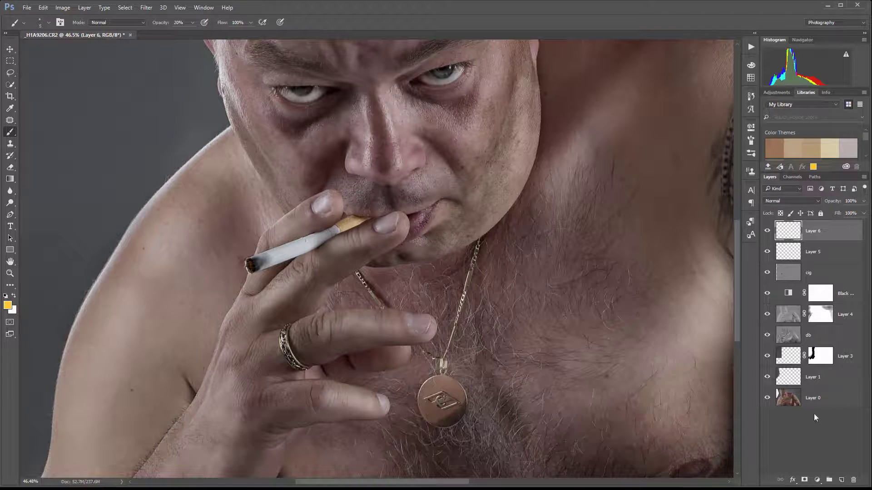
click(841, 480)
double_click(812, 231)
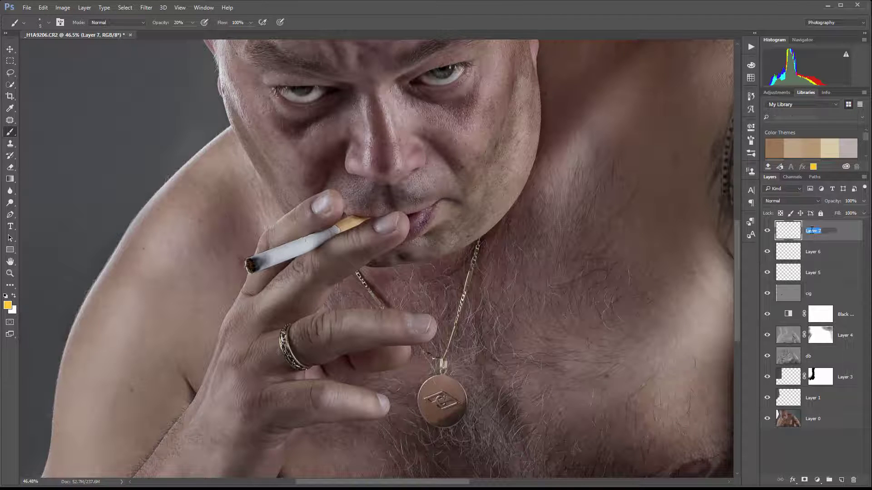
text(Smoke)
key(Return)
Step: Rename Layer 6 as fire and Layer 5 as ash
double_click(813, 253)
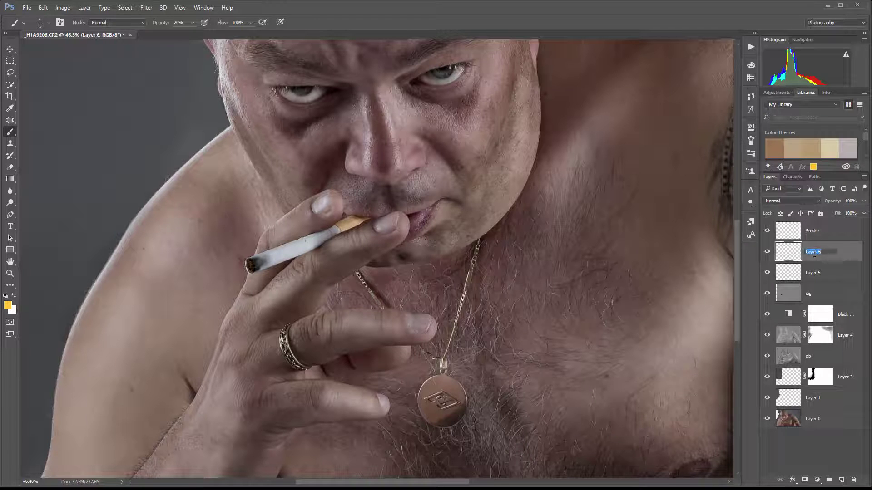
text(fire)
key(Return)
double_click(813, 272)
text(a)
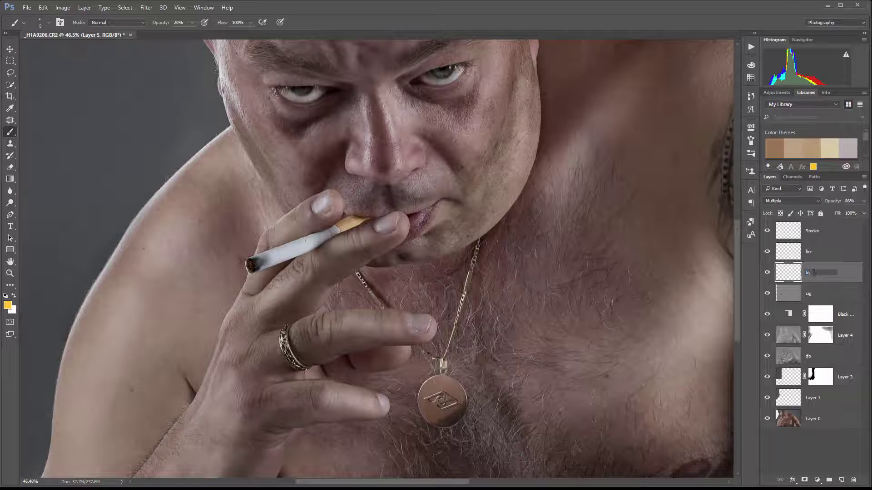
text(sh)
key(Return)
Step: Choose a white 1535 px smoke brush for the Smoke layer and undo a trial stamp above the cigarette
click(823, 232)
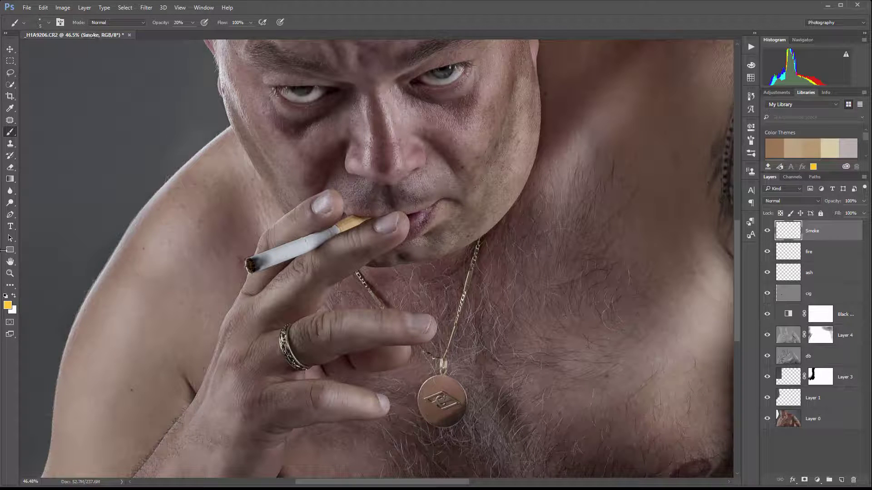
click(6, 296)
click(13, 296)
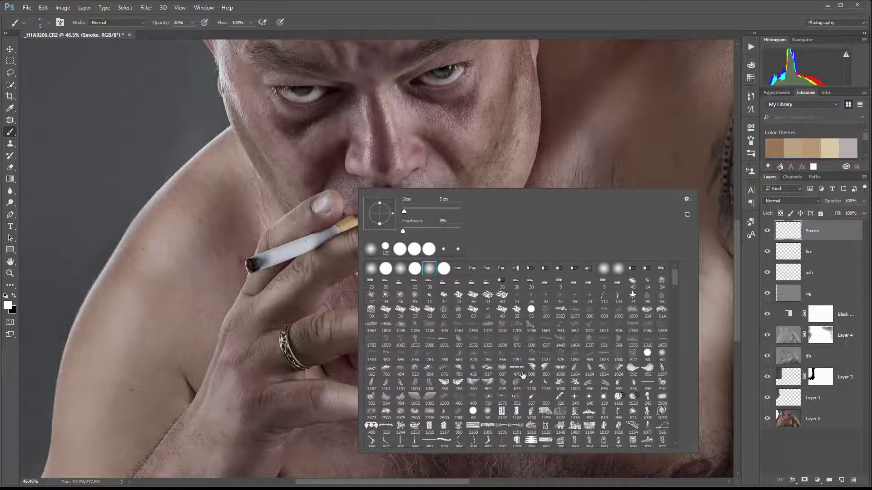
click(414, 341)
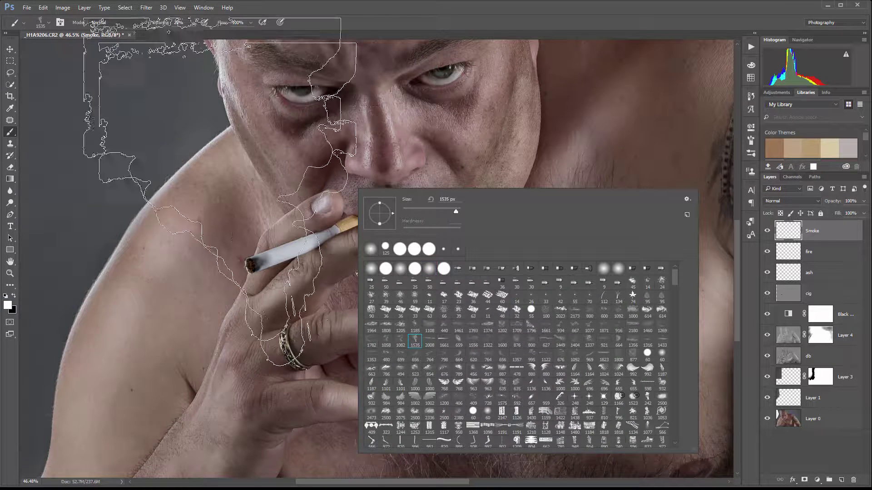
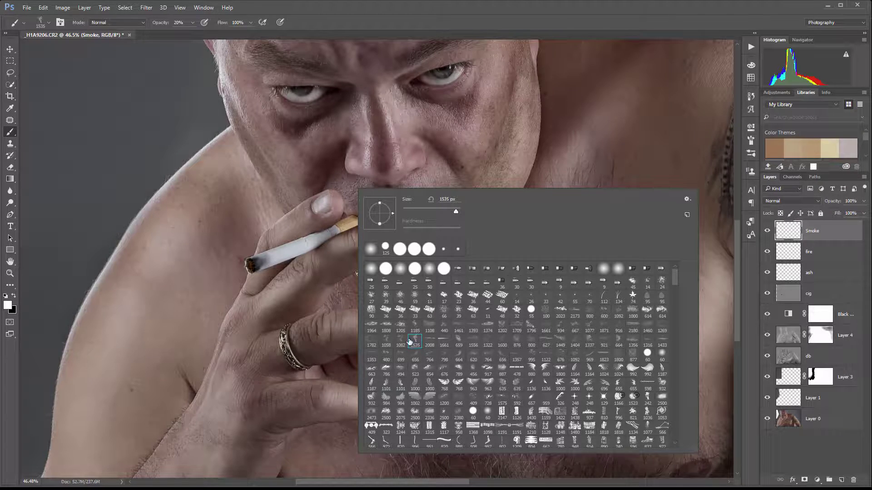
click(217, 212)
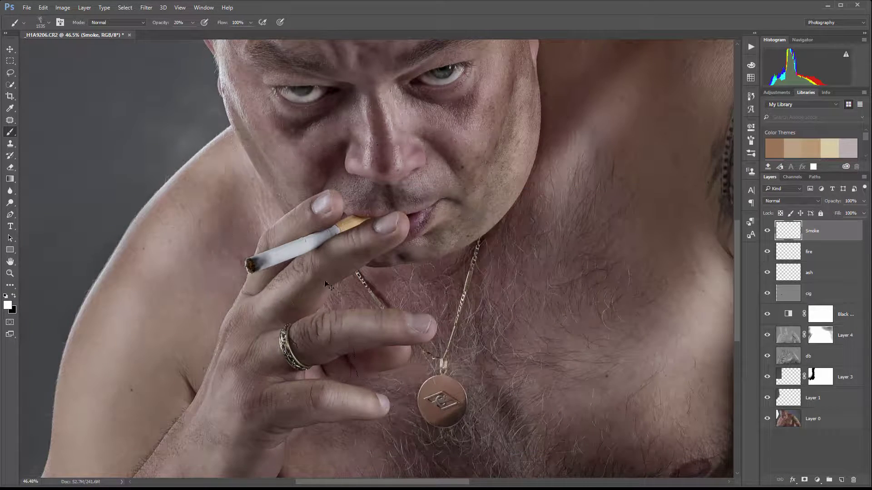
key(ctrl+z)
Step: Reduce the smoke brush to 400 px and raise its opacity to 100%
key(bracketleft)
key(bracketleft)
key(bracketleft)
key(bracketleft)
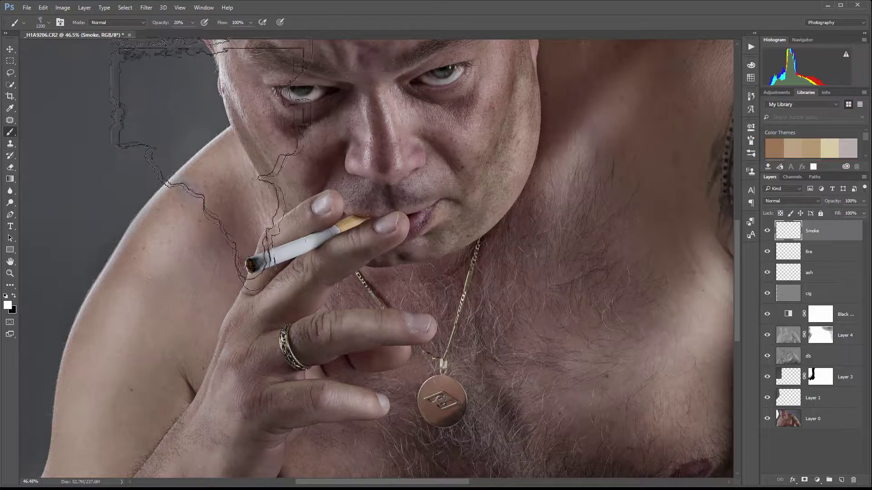
key(bracketleft)
key(bracketleft)
key(bracketleft)
key(bracketleft)
key(bracketleft)
key(bracketleft)
key(bracketleft)
key(bracketleft)
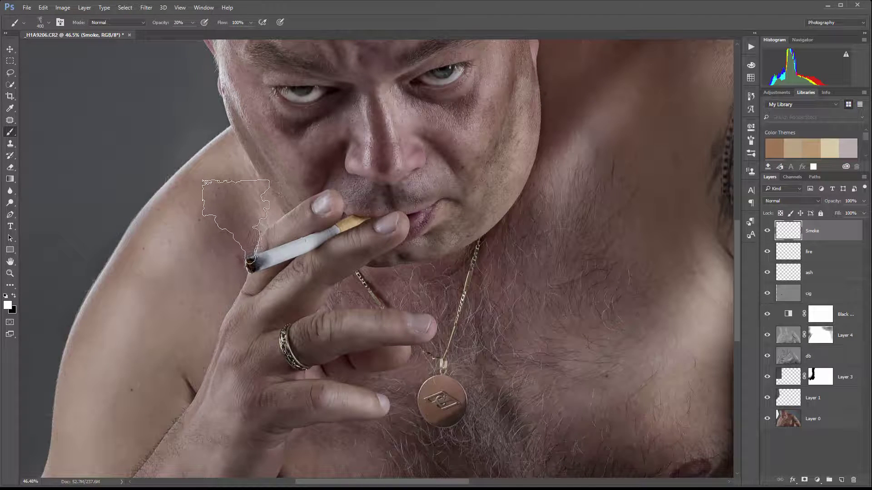
key(0)
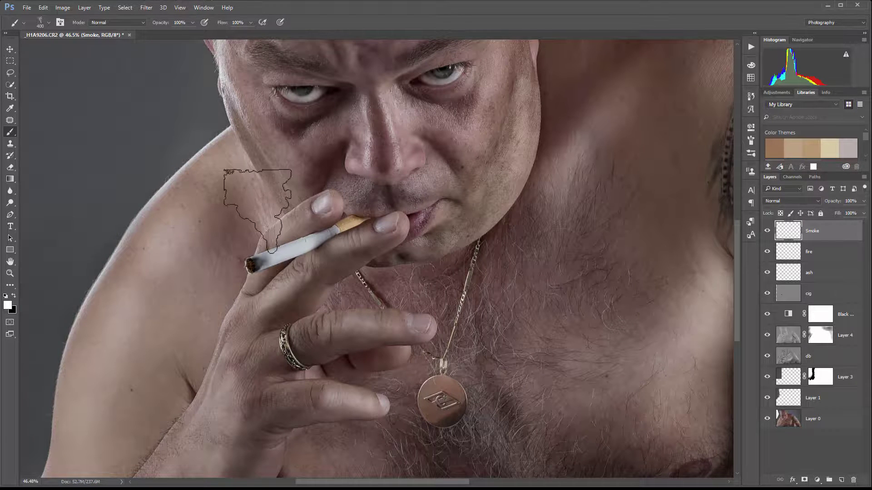
Step: Enlarge the smoke brush to 900 px and stamp smoke rising from the cigarette's tip, undoing the first stamp
key(bracketright)
key(bracketright)
key(bracketright)
key(bracketright)
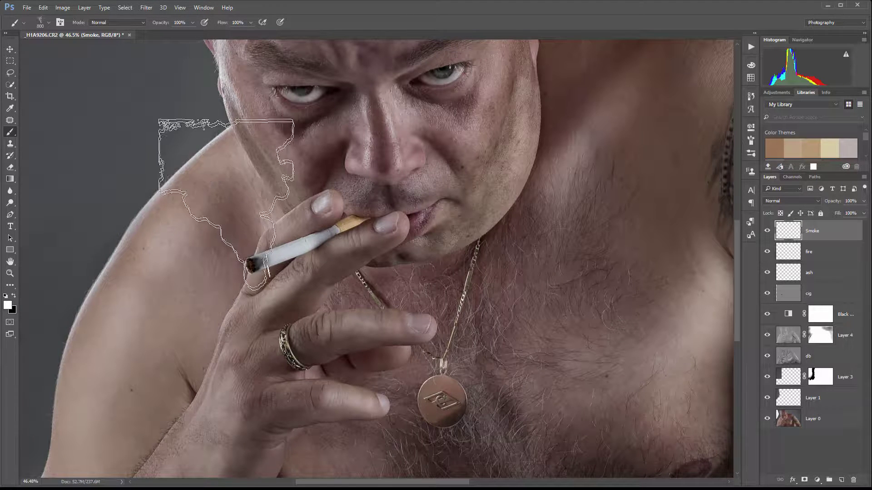
click(226, 175)
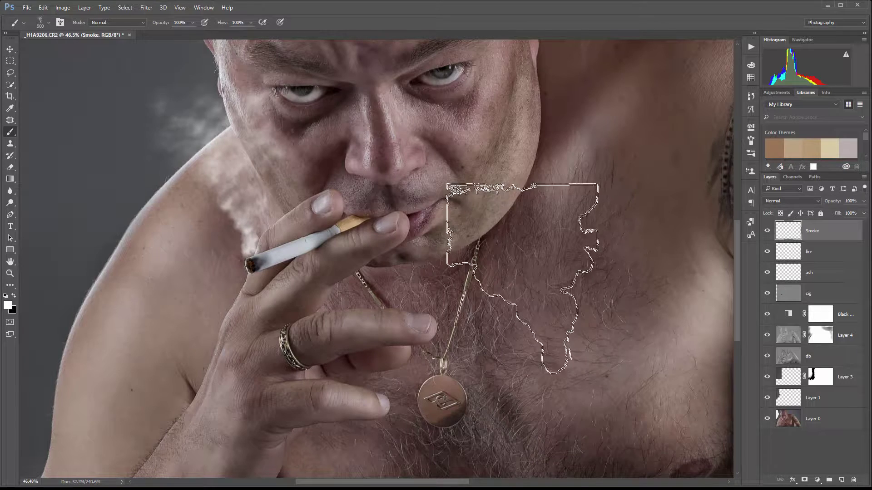
key(ctrl+z)
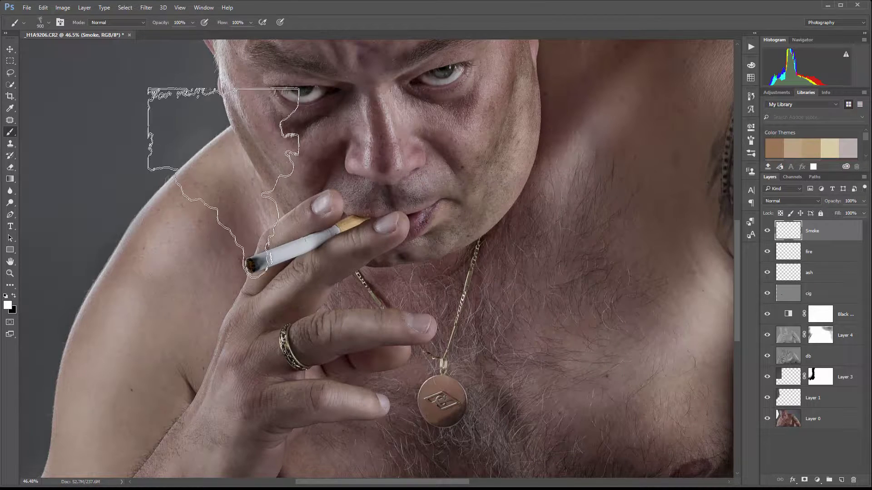
click(223, 179)
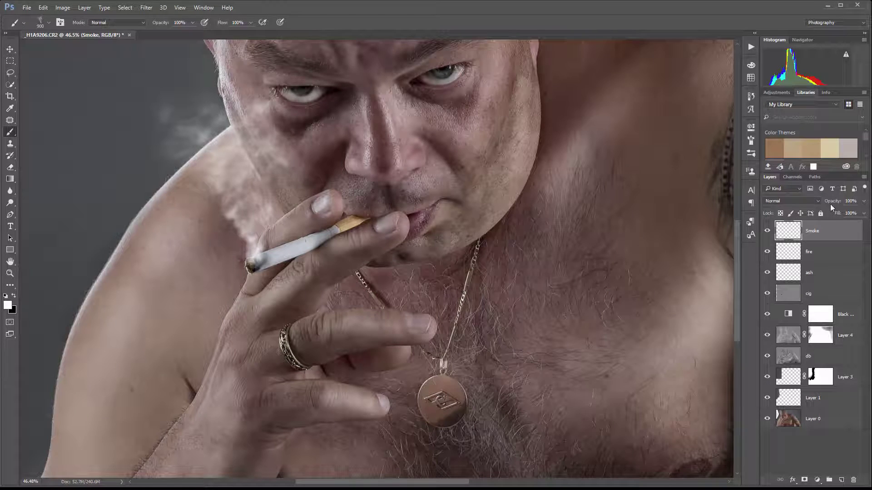
Step: Set the Smoke layer's blend mode to Soft Light and switch to the Move tool
click(792, 201)
click(798, 296)
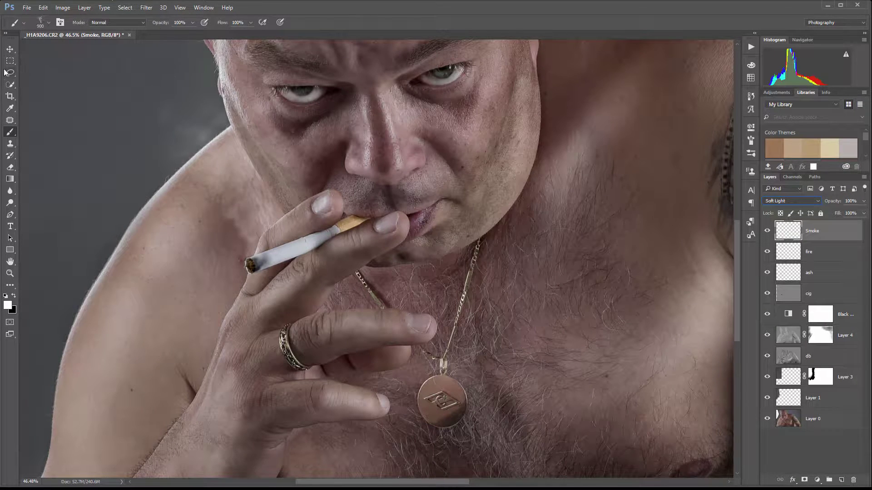
click(10, 49)
key(ctrl+0)
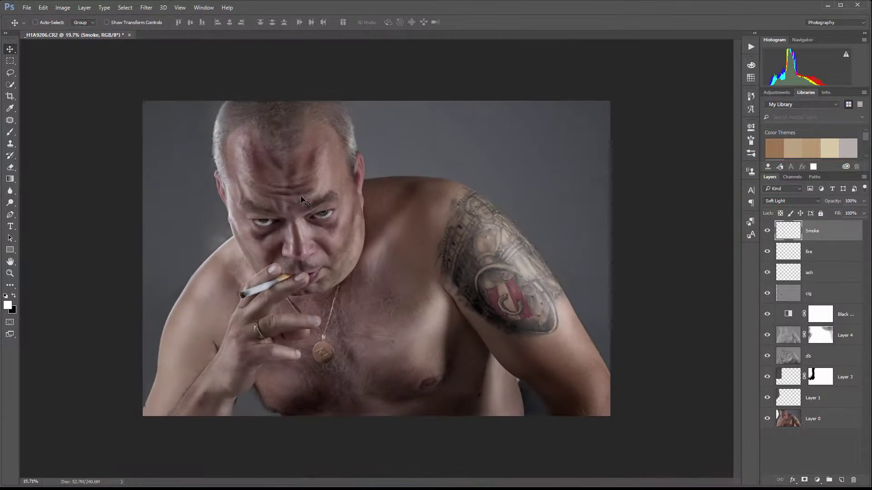
scroll(302, 199, up, 4)
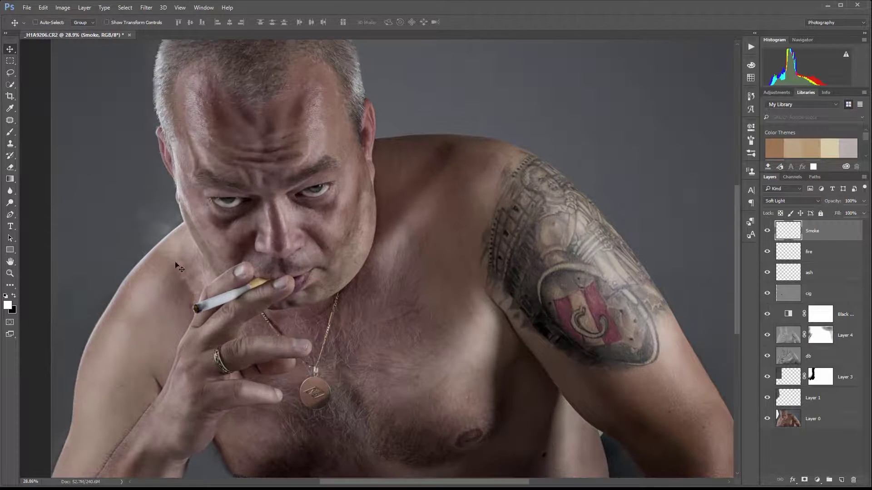
scroll(225, 287, down, 3)
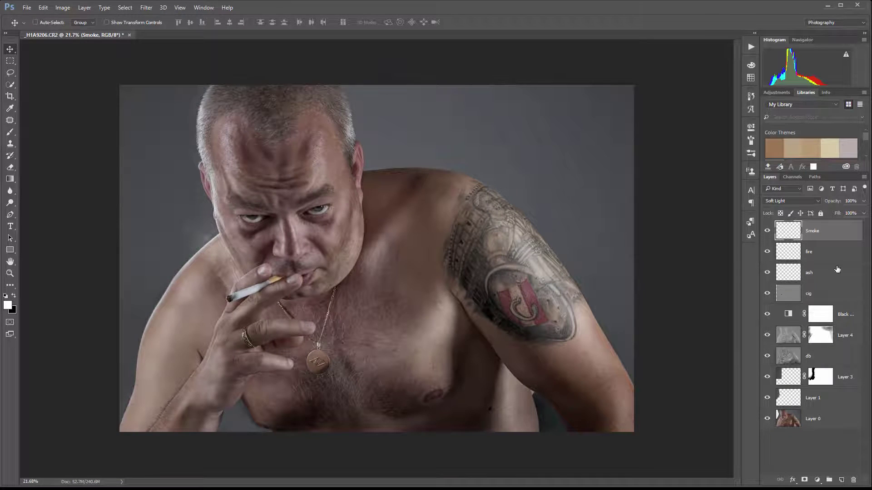
Step: Group the Smoke, fire, ash and cig layers and name the group Cig
shift+click(838, 293)
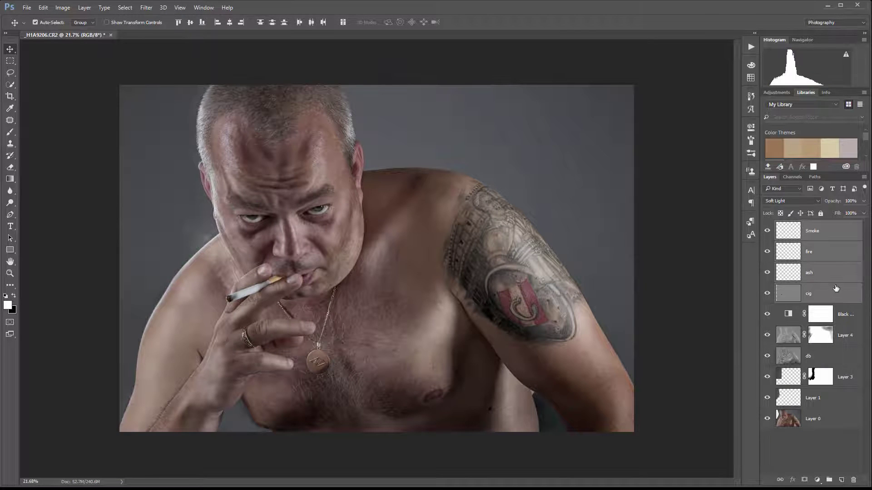
key(ctrl+g)
double_click(802, 226)
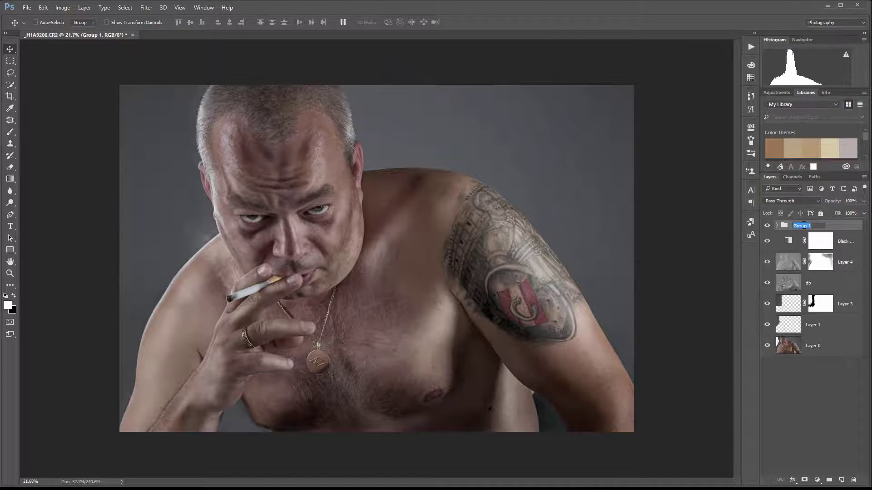
text(cig)
key(Return)
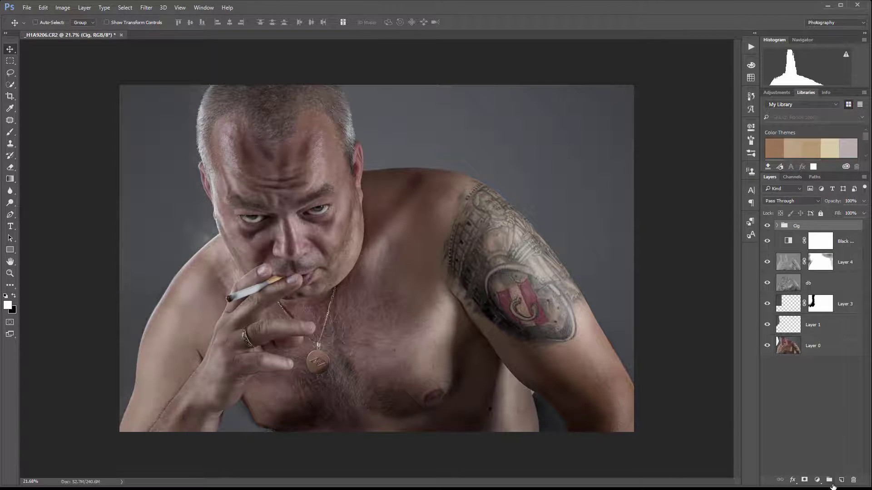
Step: Add a new layer above the Cig group and fill it with 50% gray
click(841, 480)
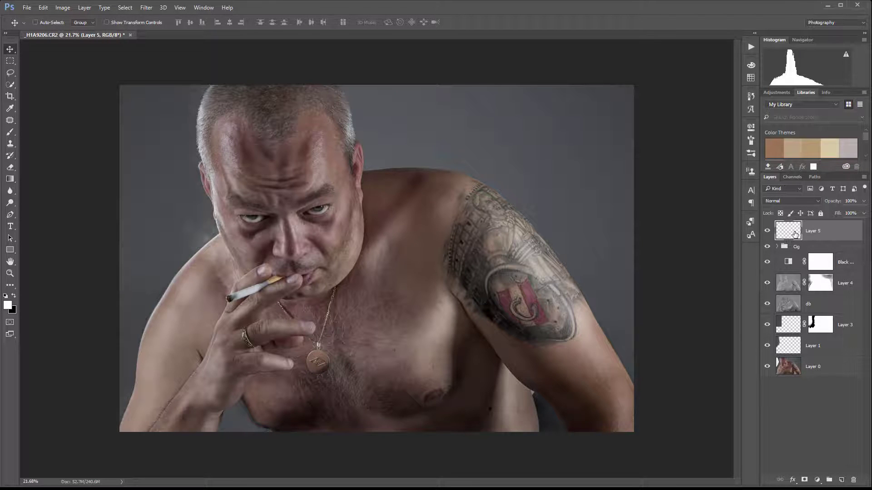
key(shift+F5)
key(Return)
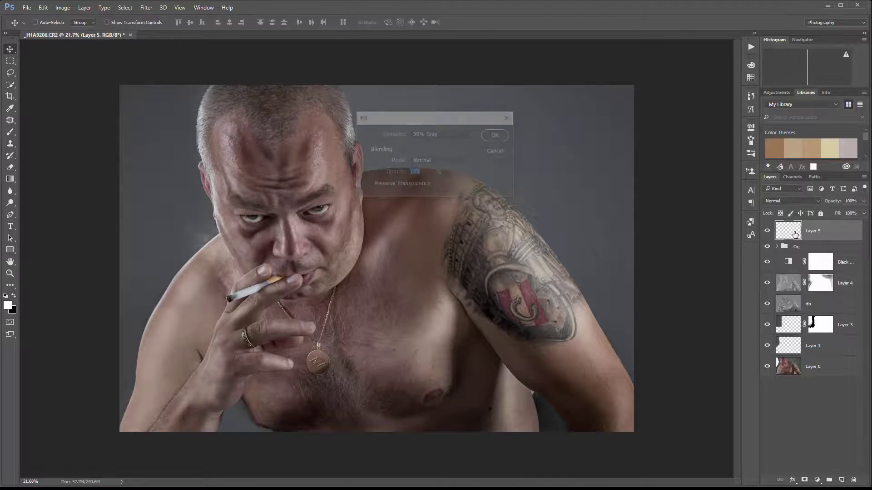
Step: Set the gray layer's blend mode to Soft Light and rename the layer DB
click(811, 200)
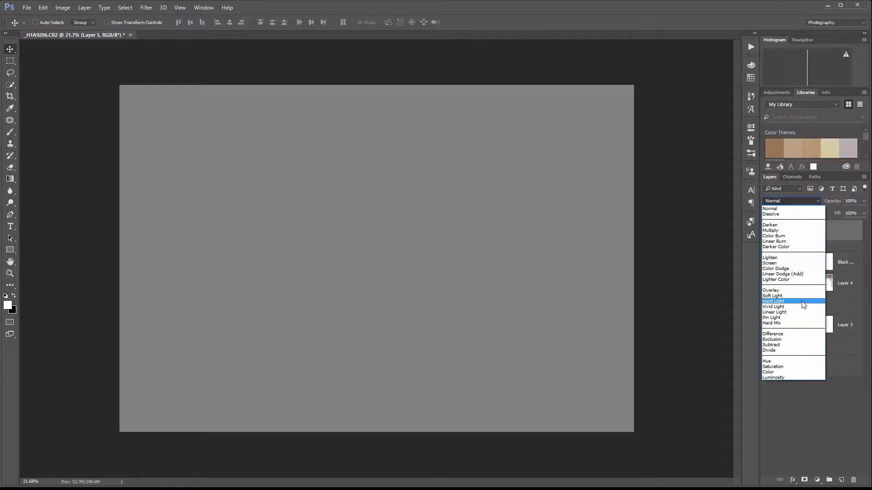
click(806, 302)
double_click(817, 232)
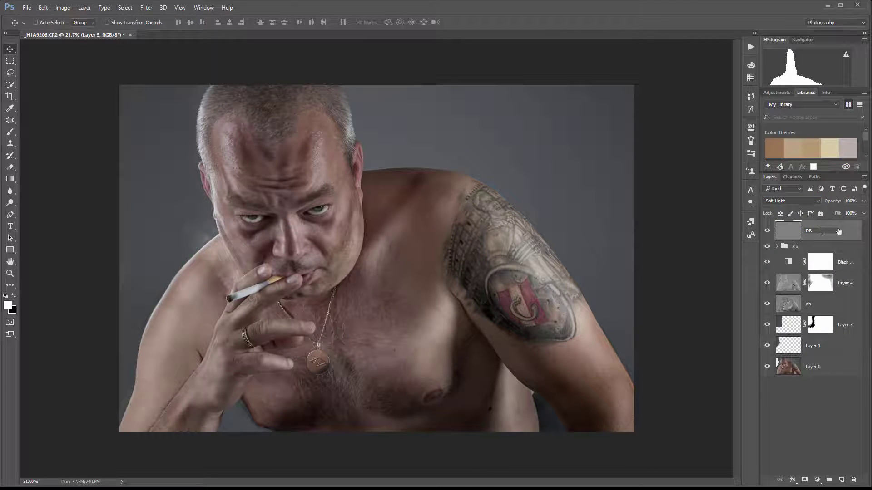
text(DB)
key(Return)
Step: Set up a small soft round brush with black as the foreground color and 8% opacity
click(10, 132)
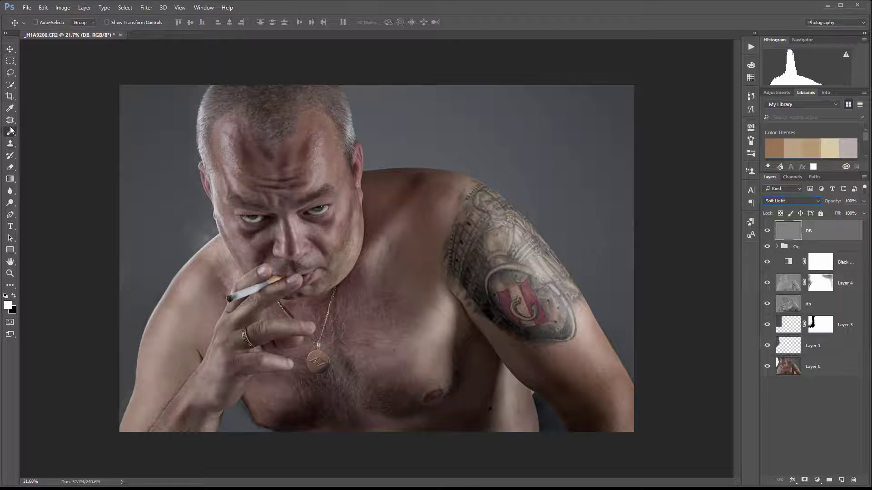
key(x)
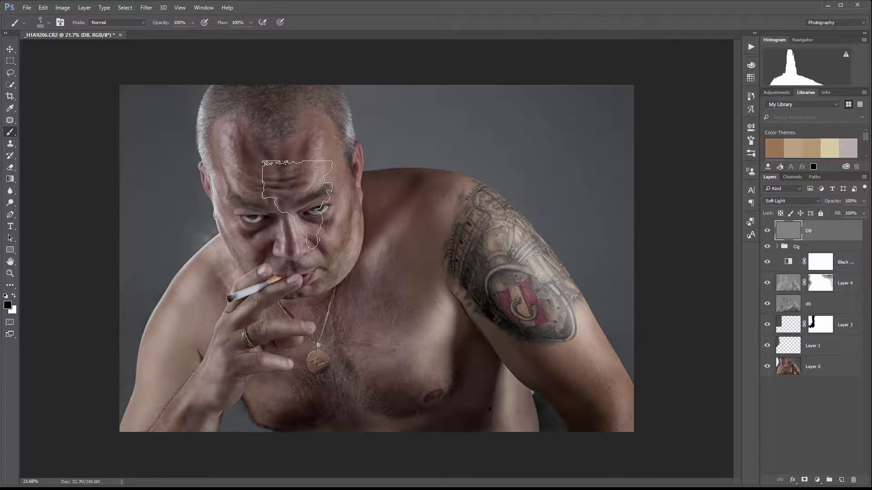
right_click(330, 213)
click(372, 285)
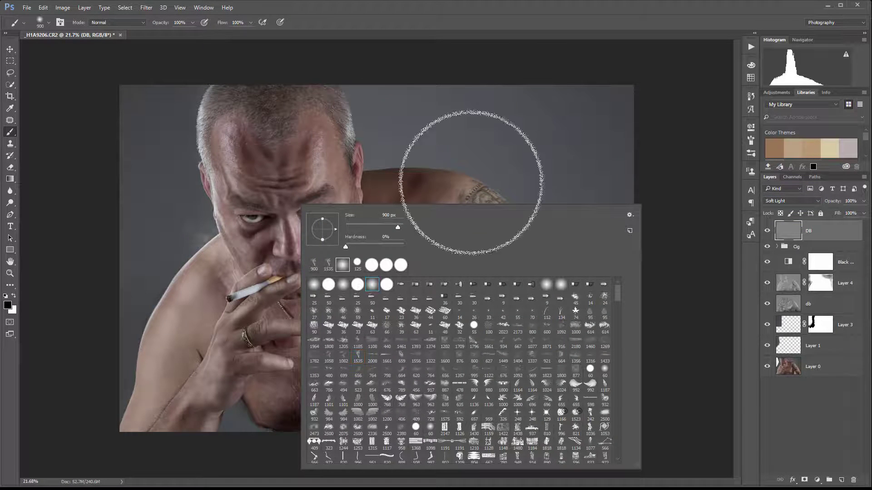
click(369, 228)
click(183, 41)
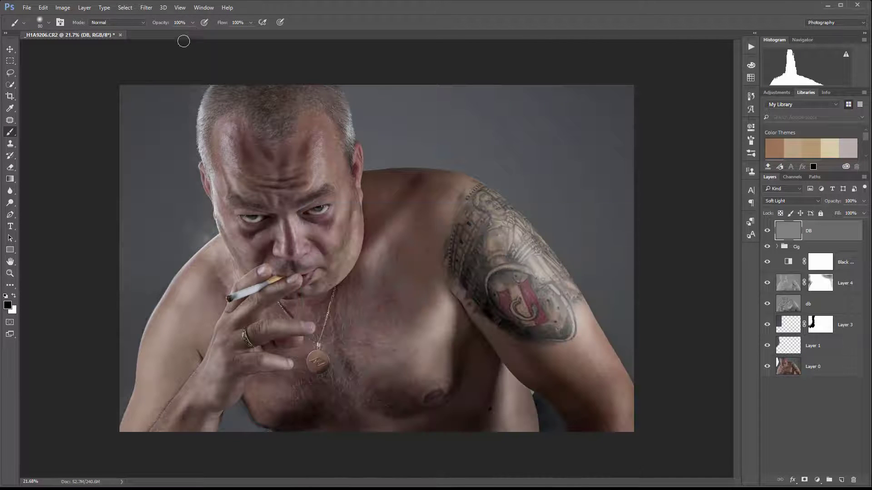
click(192, 24)
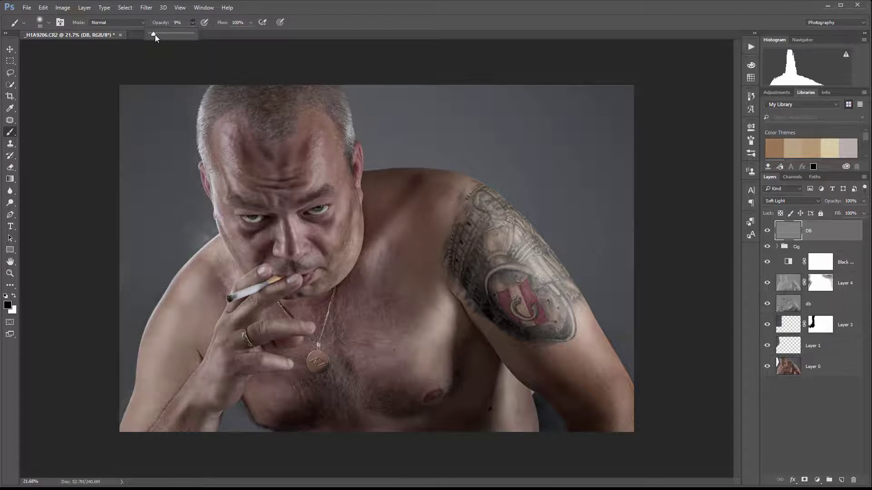
drag(148, 42, 150, 43)
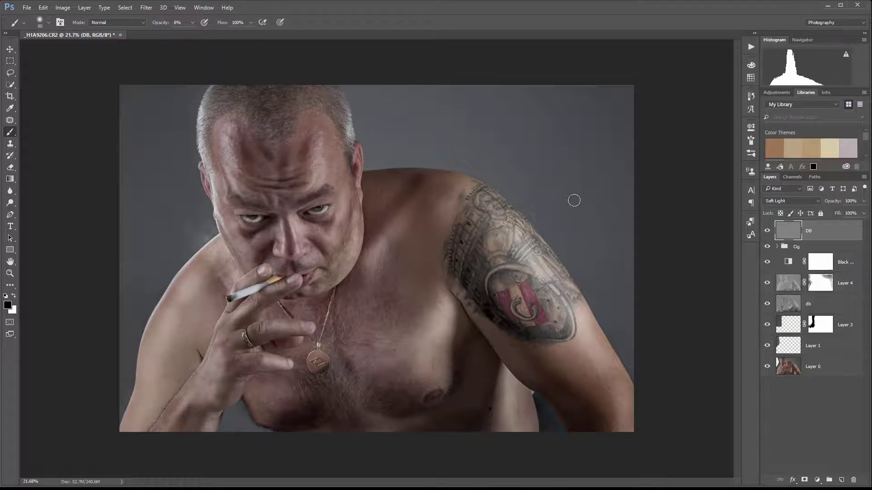
Step: Enlarge the brush to 1100 px and burn the backdrop and outer areas of the portrait on the DB layer
key(bracketright)
key(bracketright)
key(bracketright)
key(bracketright)
key(bracketright)
key(bracketright)
key(bracketright)
key(bracketright)
key(bracketright)
key(bracketright)
key(bracketright)
key(bracketright)
key(bracketright)
key(bracketright)
key(bracketright)
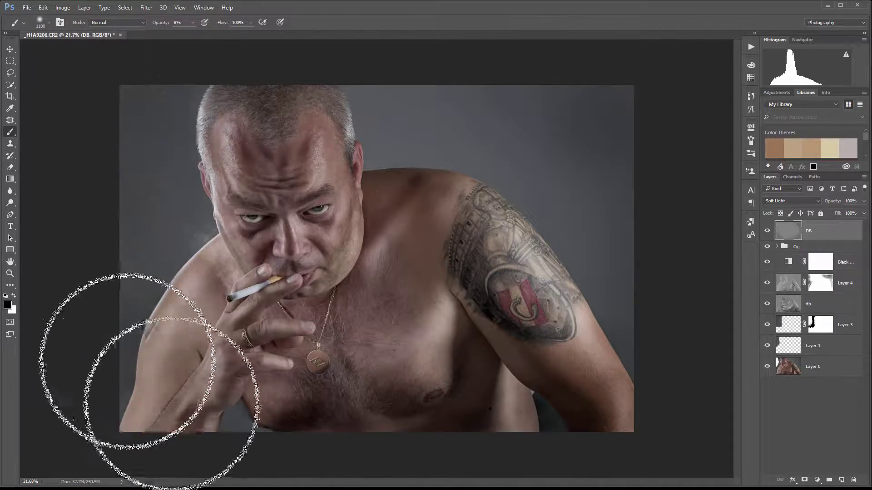
mouse_move(486, 286)
mouse_down()
mouse_move(391, 98)
mouse_move(597, 102)
mouse_move(422, 90)
mouse_move(647, 124)
mouse_up()
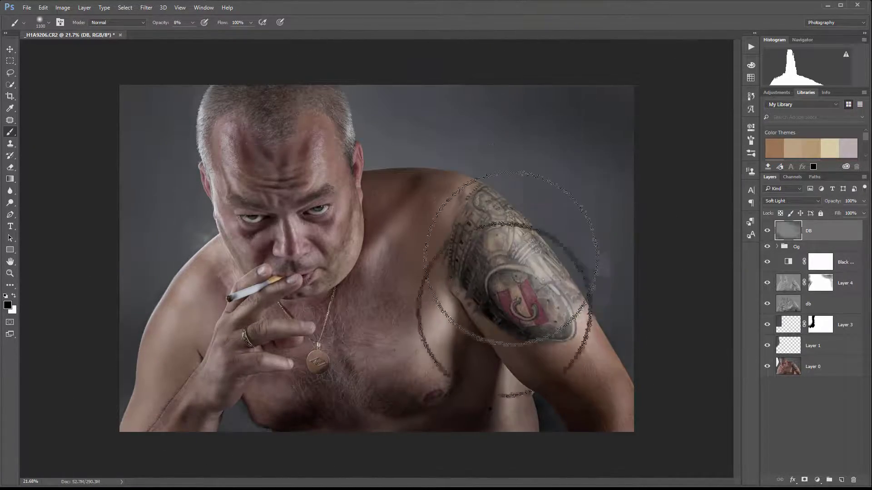
mouse_move(415, 291)
mouse_down()
mouse_move(418, 343)
mouse_move(217, 404)
mouse_move(192, 365)
mouse_move(175, 417)
mouse_move(240, 454)
mouse_move(233, 449)
mouse_move(253, 434)
mouse_move(172, 228)
mouse_move(200, 363)
mouse_move(172, 193)
mouse_move(180, 146)
mouse_move(205, 109)
mouse_move(151, 180)
mouse_move(147, 375)
mouse_move(150, 341)
mouse_move(125, 245)
mouse_move(226, 400)
mouse_move(182, 326)
mouse_move(113, 97)
mouse_move(104, 109)
mouse_move(114, 87)
mouse_move(129, 114)
mouse_move(135, 322)
mouse_move(232, 403)
mouse_move(381, 424)
mouse_move(473, 407)
mouse_move(602, 263)
mouse_move(547, 160)
mouse_move(378, 64)
mouse_move(350, 73)
mouse_move(526, 112)
mouse_move(622, 109)
mouse_move(593, 347)
mouse_move(651, 396)
mouse_move(565, 171)
mouse_move(419, 111)
mouse_move(586, 284)
mouse_move(604, 99)
mouse_move(441, 160)
mouse_move(459, 242)
mouse_move(393, 405)
mouse_move(369, 213)
mouse_move(380, 233)
mouse_up()
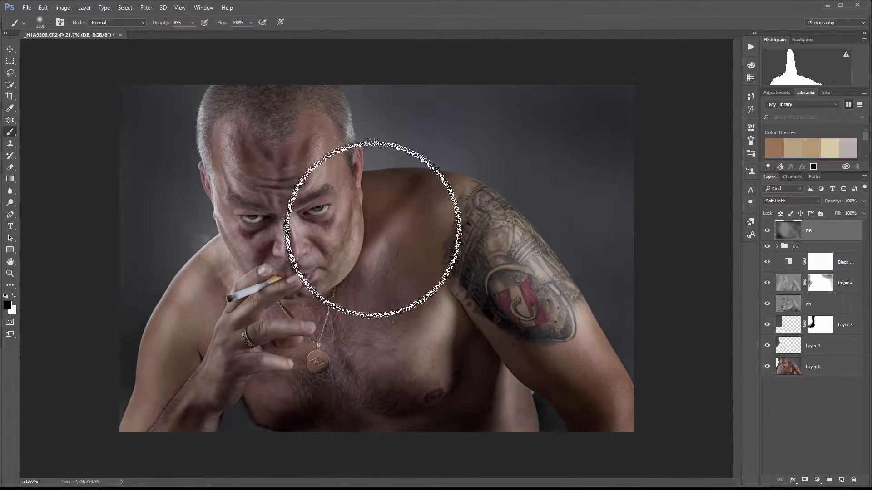
Step: Dodge the head and shoulder area with white on the DB layer, and reduce the layer's opacity to 50%
key(x)
mouse_move(263, 116)
mouse_down()
mouse_move(295, 180)
mouse_move(389, 107)
mouse_move(373, 322)
mouse_move(428, 97)
mouse_move(218, 148)
mouse_move(565, 296)
mouse_move(356, 132)
mouse_move(574, 268)
mouse_move(543, 199)
mouse_up()
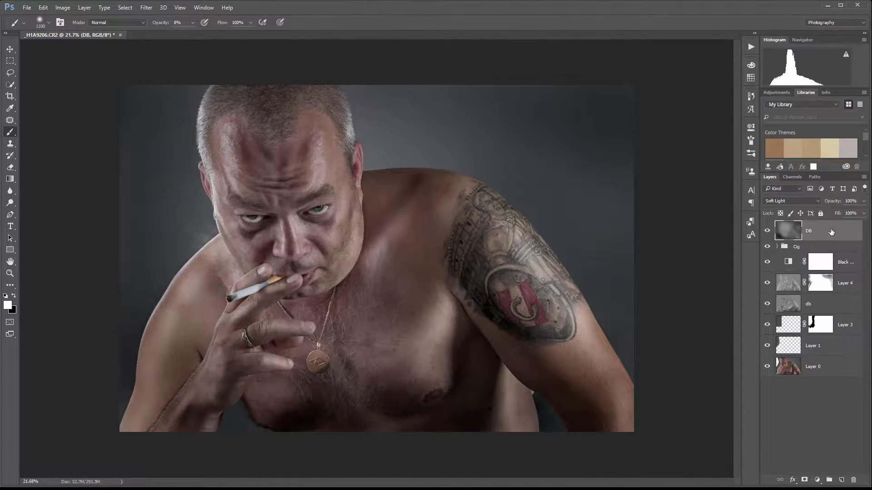
click(864, 202)
mouse_move(833, 212)
mouse_down()
mouse_move(800, 203)
mouse_move(840, 213)
mouse_up()
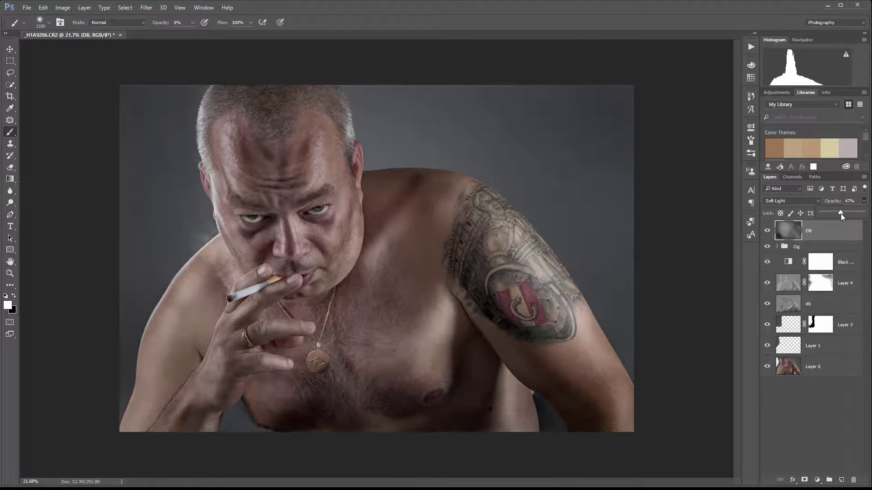
click(855, 256)
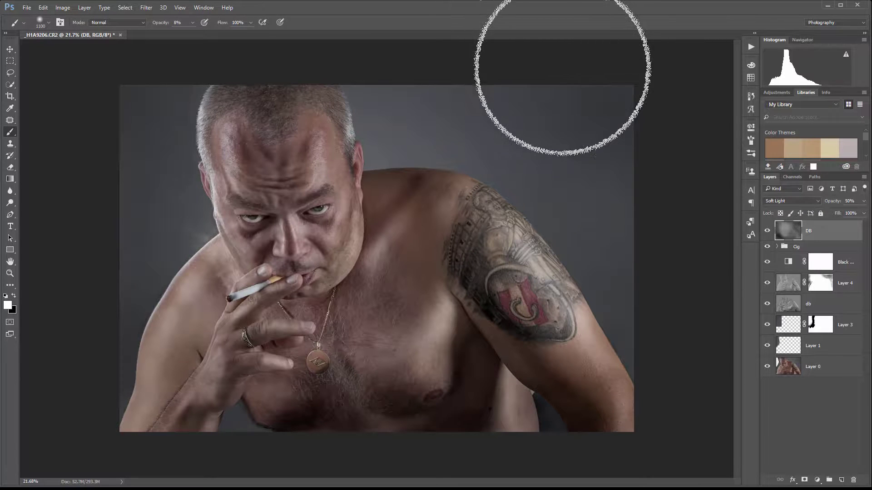
Step: Switch to the Move tool and add a Curves adjustment layer above DB with the Color blend mode
click(10, 48)
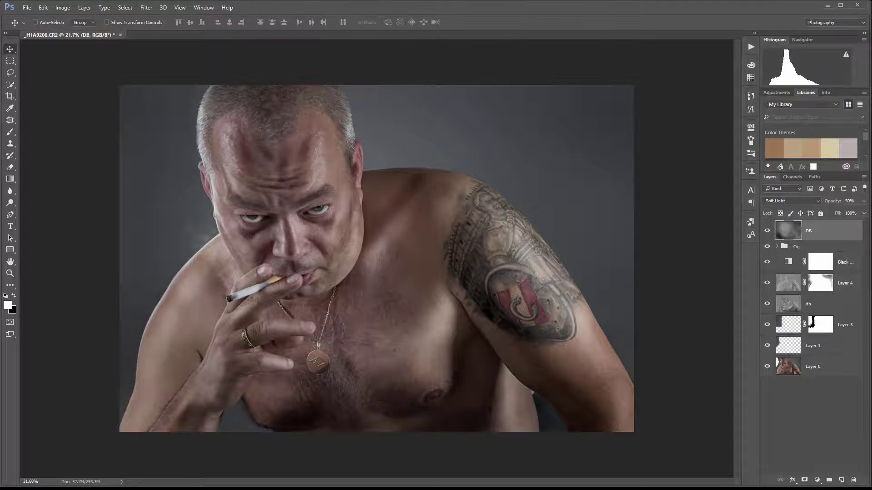
click(817, 481)
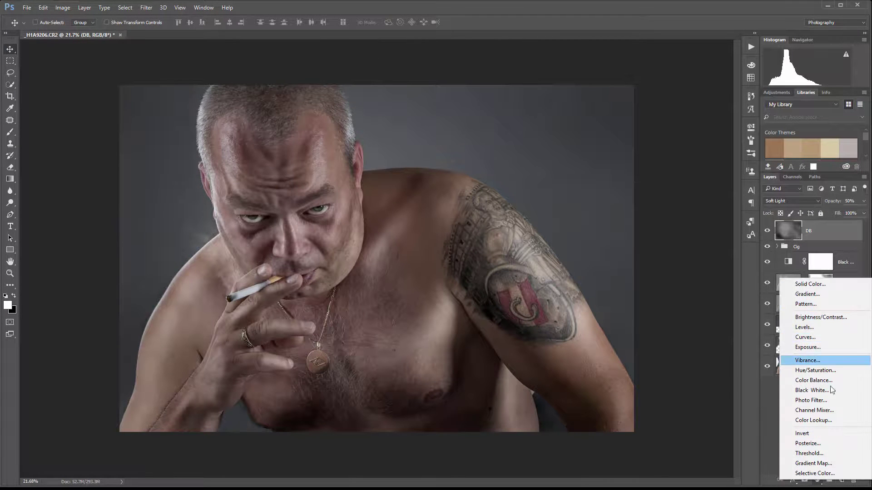
click(831, 338)
click(790, 201)
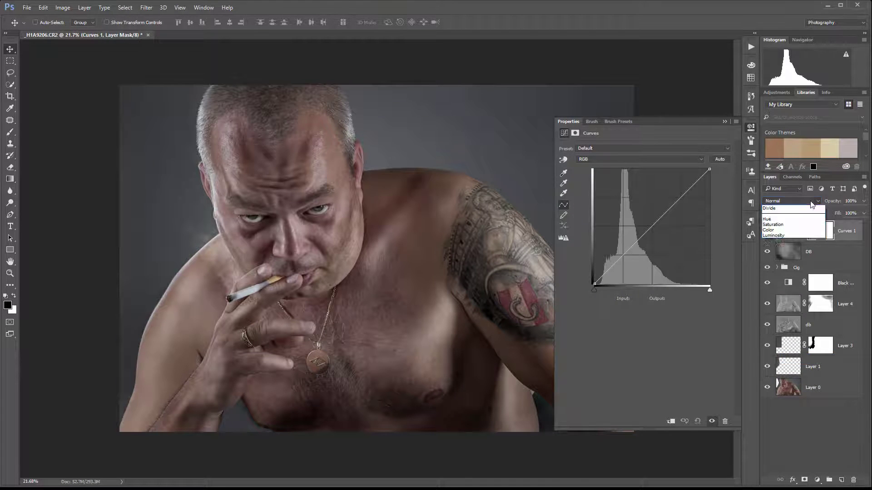
click(792, 373)
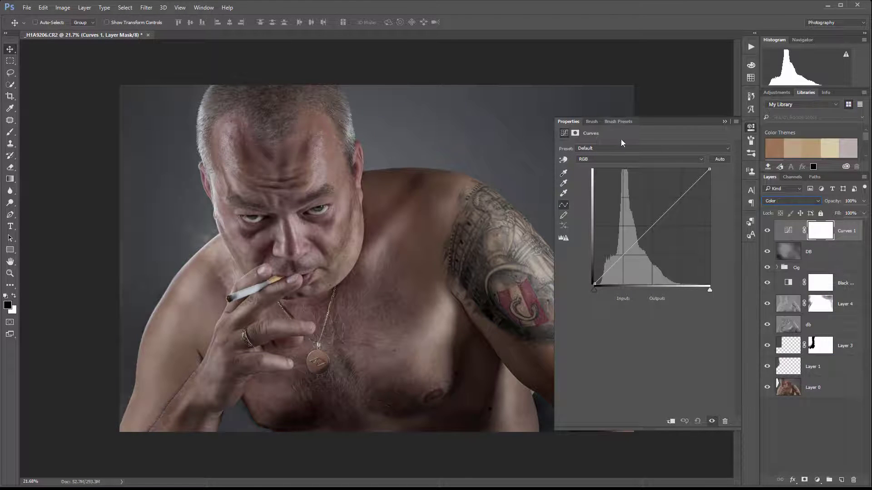
Step: Lift the blue curve's black point and set a midtone point at input 142, output 126
click(622, 160)
click(613, 192)
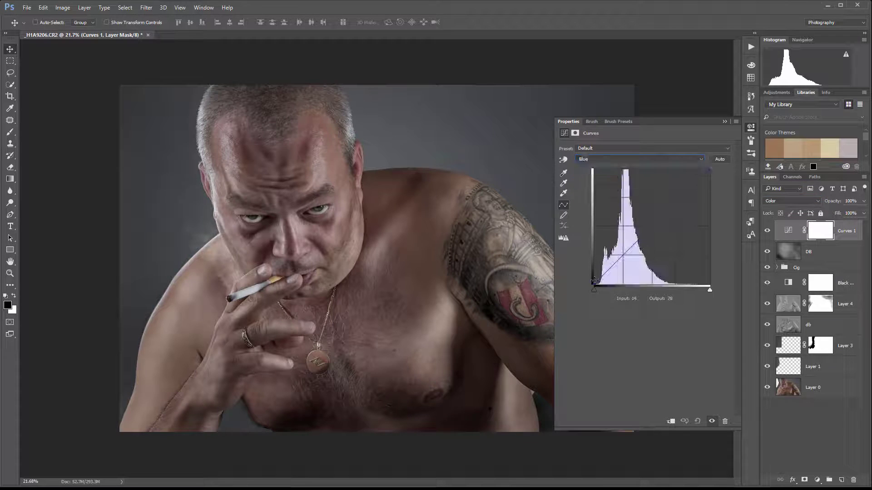
drag(595, 280, 584, 270)
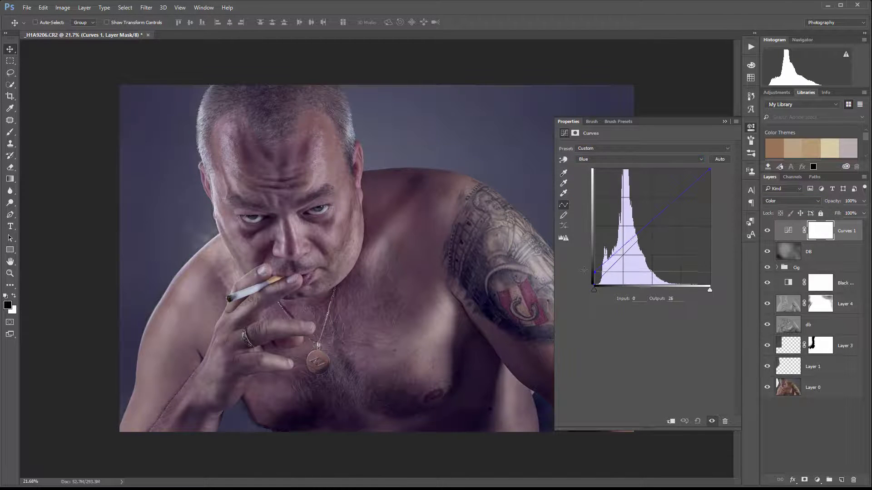
drag(652, 221, 658, 227)
Step: Lower the red curve's shadows with a point at input 48, output 42, and adjust a midtone point near input 124
click(625, 158)
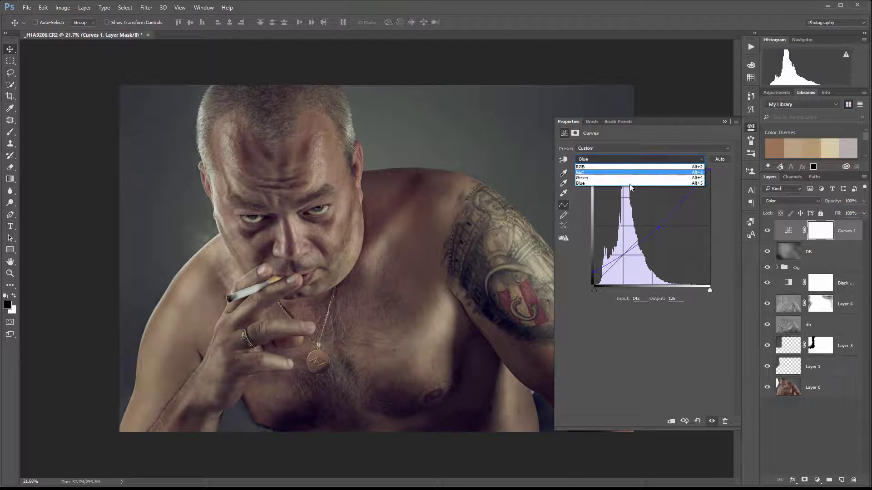
click(626, 166)
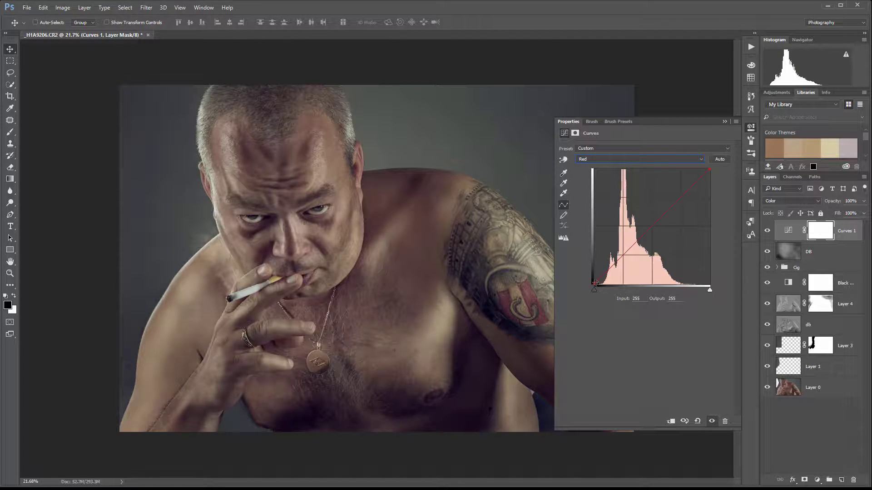
drag(595, 283, 616, 264)
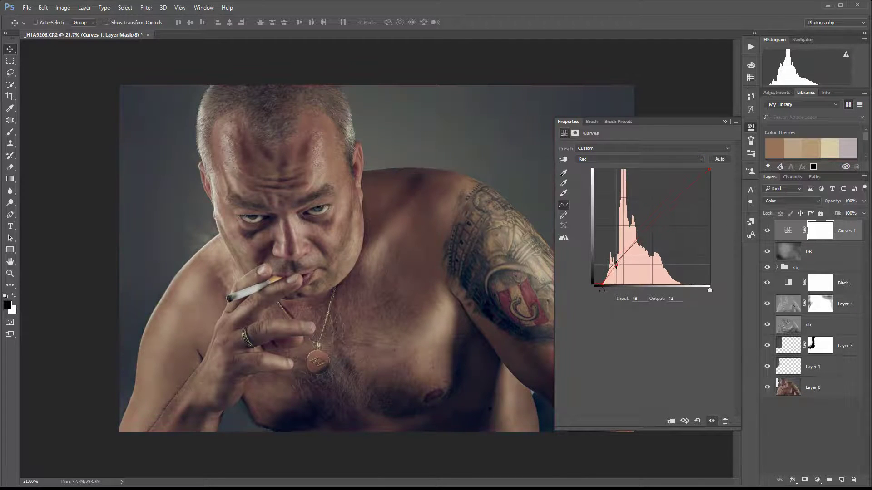
click(650, 228)
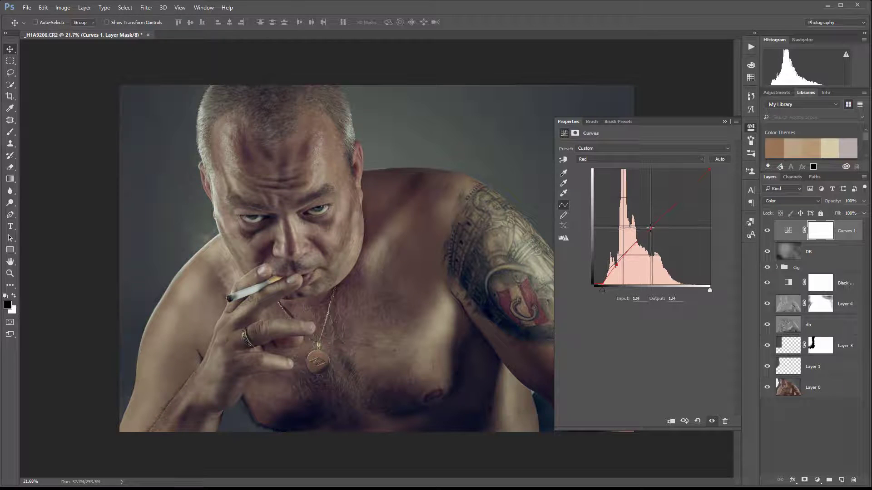
click(616, 265)
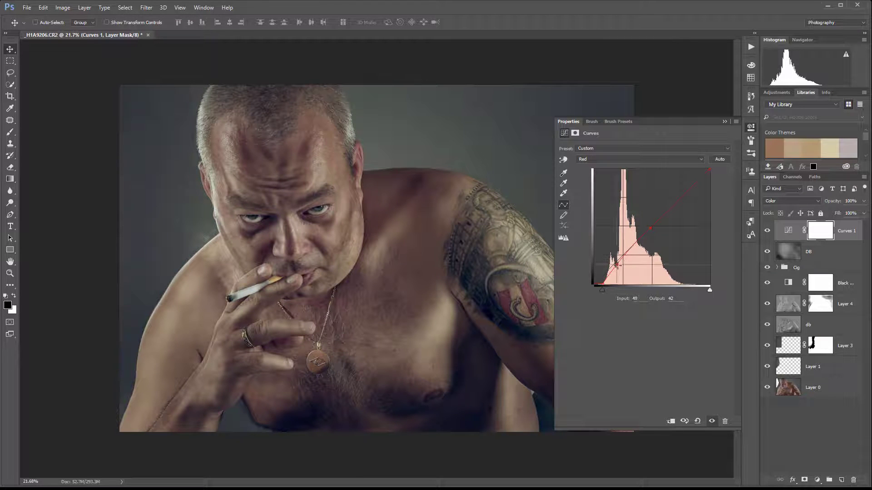
click(651, 228)
drag(650, 228, 653, 228)
Step: Raise the blue curve's black point to output 32
click(635, 160)
click(635, 183)
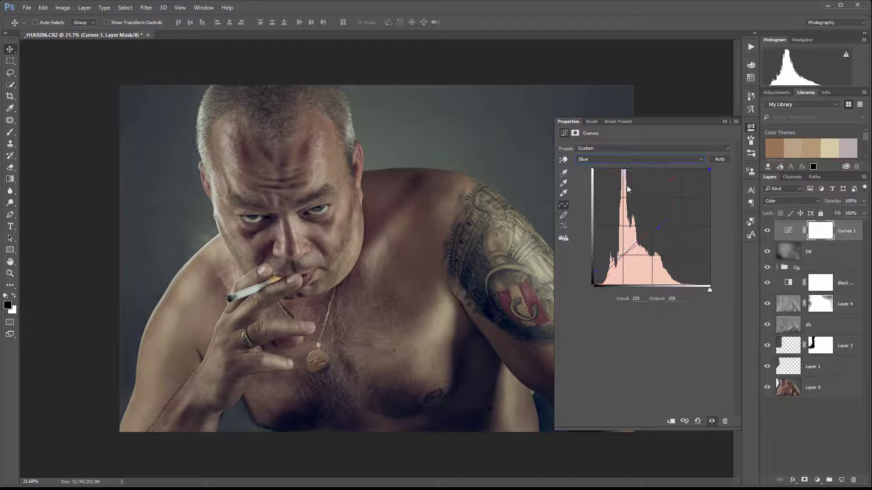
mouse_move(596, 272)
mouse_down()
mouse_move(595, 239)
mouse_move(594, 272)
mouse_move(579, 268)
mouse_up()
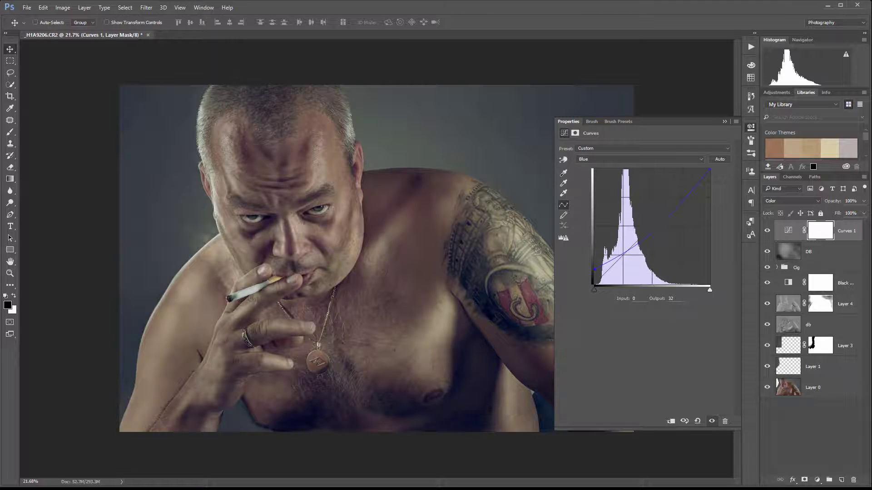
Step: Add a green curve midtone point at input 126, output 128, and close the curve settings
click(602, 160)
click(600, 177)
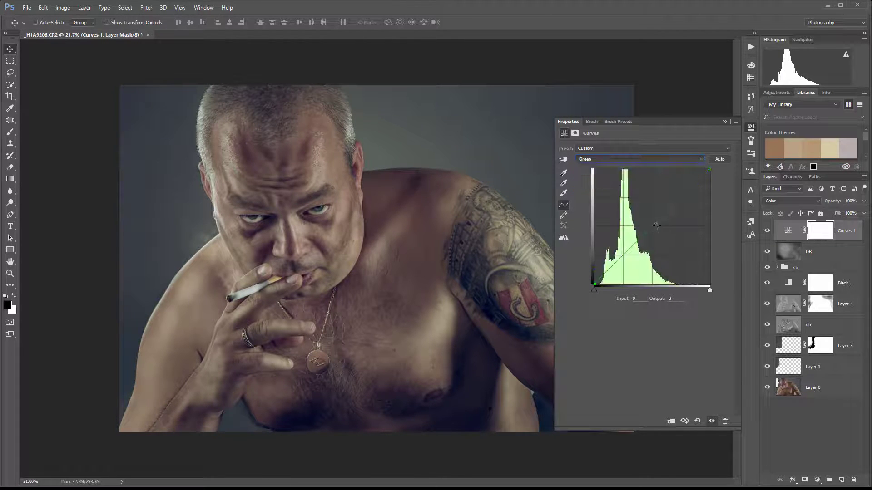
drag(655, 223, 651, 226)
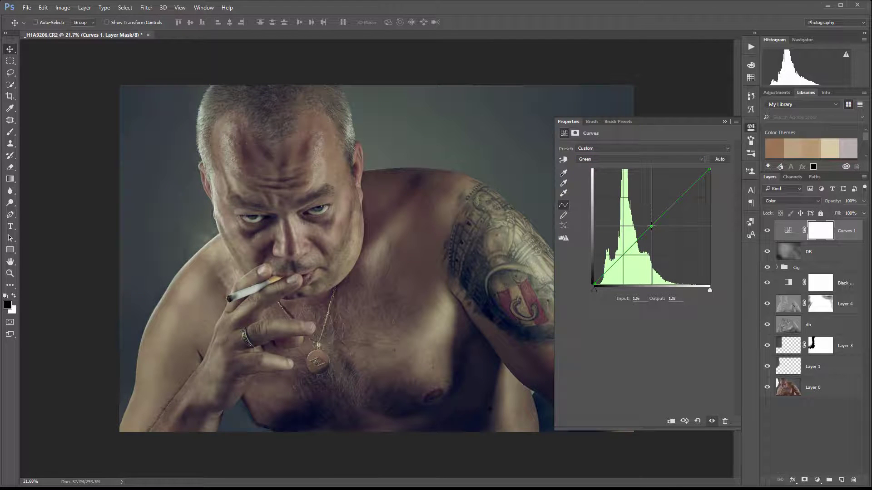
click(751, 128)
Step: Add a second Curves adjustment layer on top and set its blend mode to Luminosity
click(813, 481)
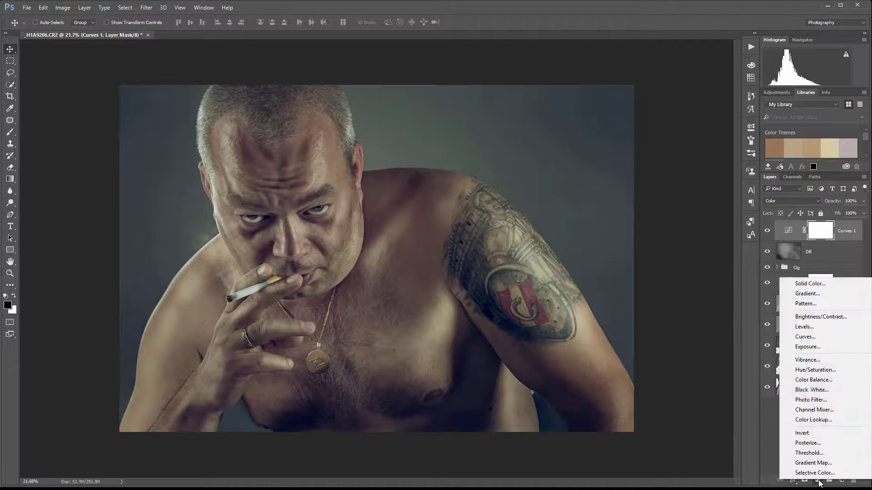
click(819, 337)
click(802, 205)
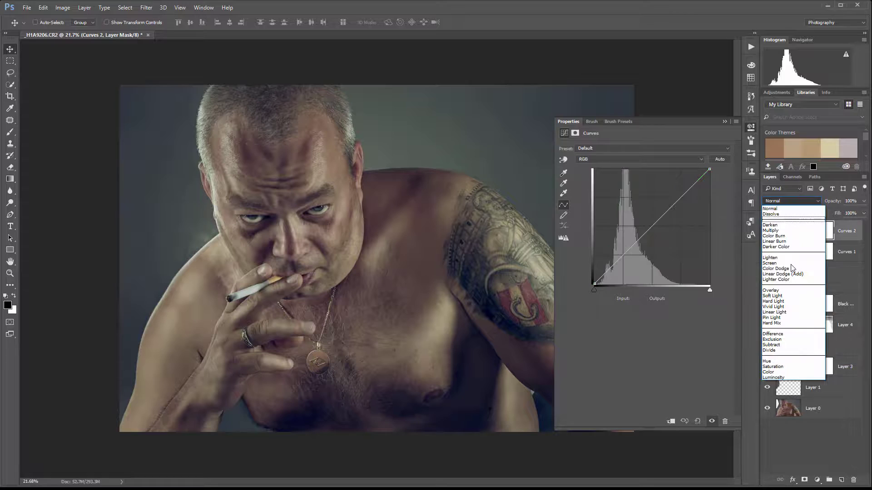
click(792, 378)
Step: Rename the Curves 1 layer as color and the Curves 2 layer as contr
double_click(844, 252)
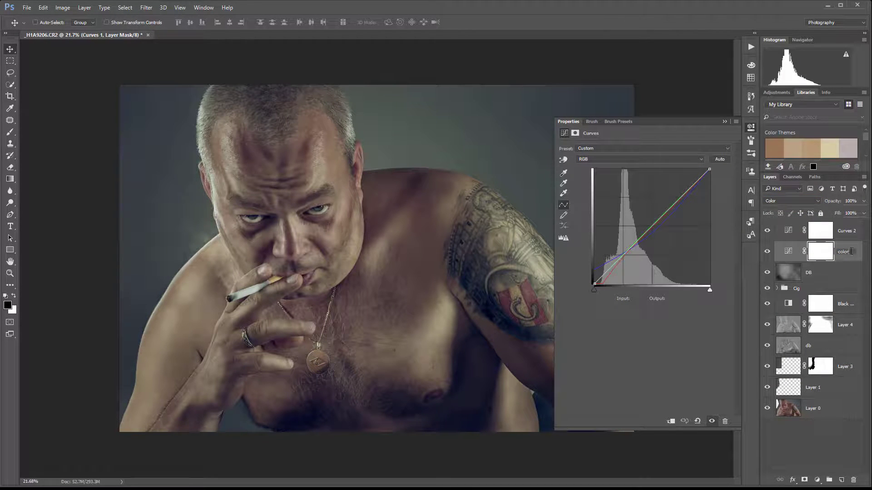
double_click(847, 231)
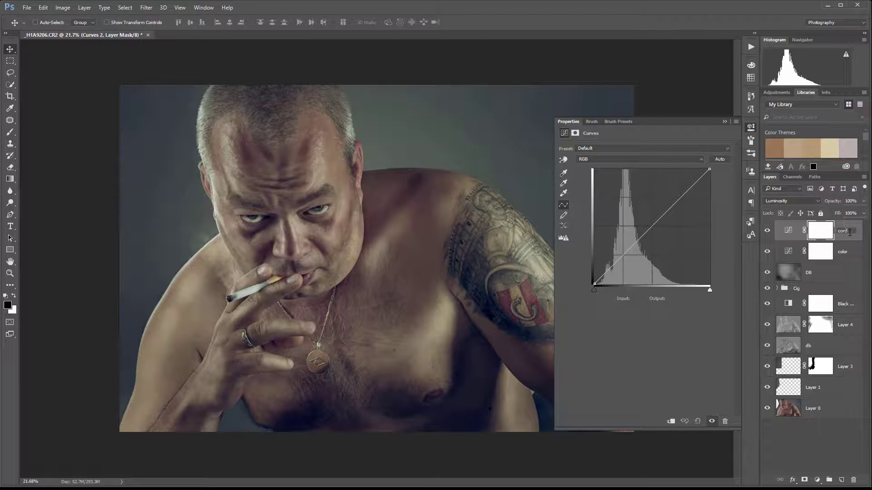
key(Return)
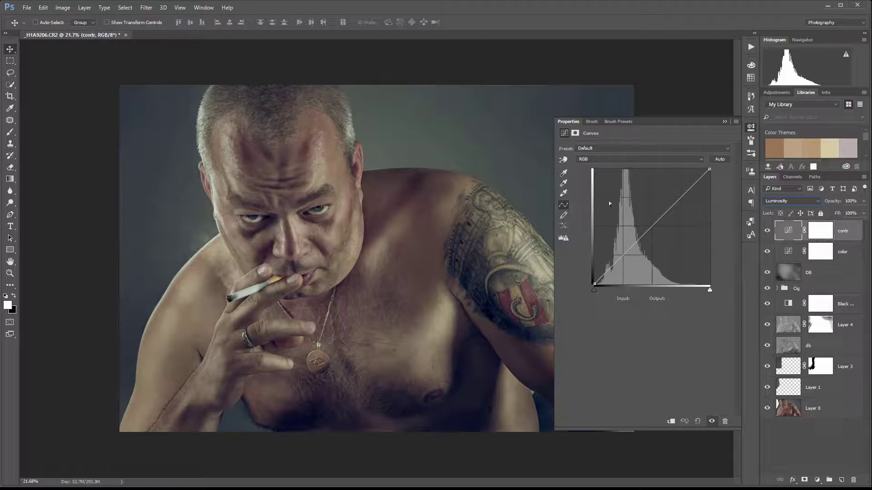
Step: Shape an S-curve on the contr layer, lowering the shadows at input 64, output 54, and raising the highlights
mouse_move(616, 261)
mouse_down()
mouse_move(627, 268)
mouse_move(631, 255)
mouse_up()
drag(676, 203, 676, 197)
drag(626, 257, 624, 259)
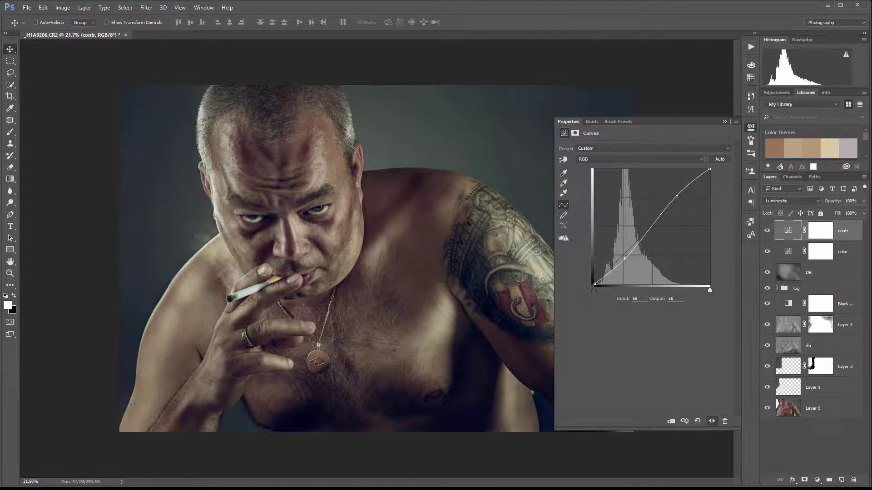
drag(677, 196, 679, 191)
drag(624, 259, 623, 263)
drag(624, 261, 623, 260)
drag(622, 259, 624, 259)
Step: Add a Curves adjustment layer on top, name it HS, and set its blend mode to Luminosity
click(816, 480)
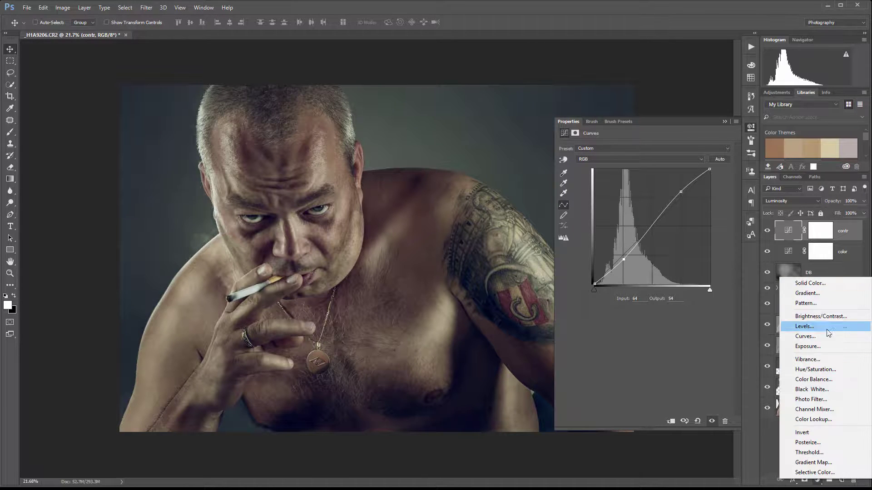
click(826, 337)
double_click(844, 230)
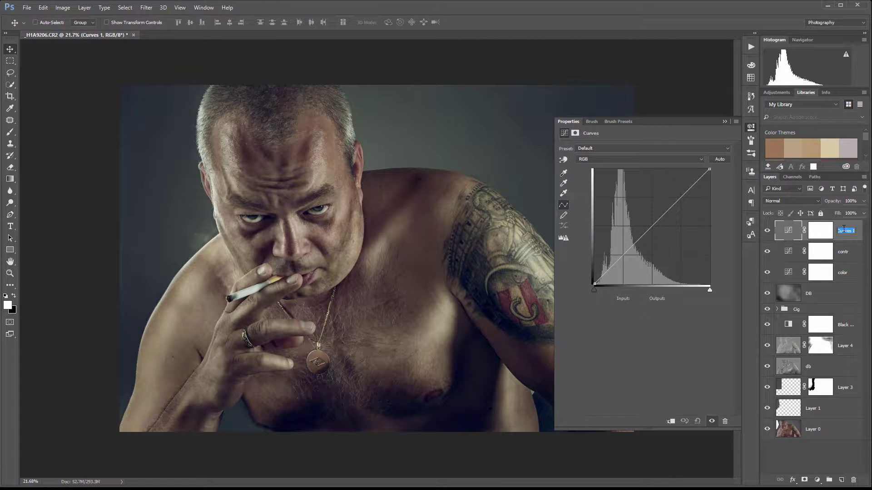
text(B)
key(Return)
click(804, 202)
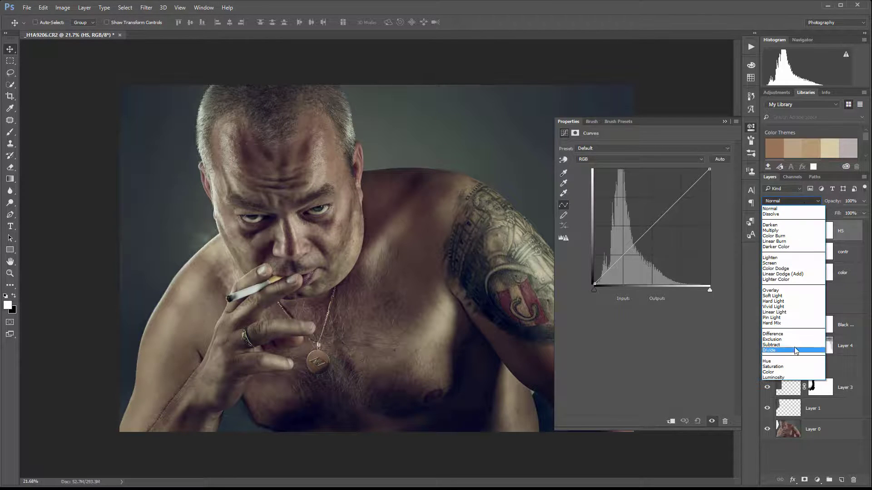
click(796, 378)
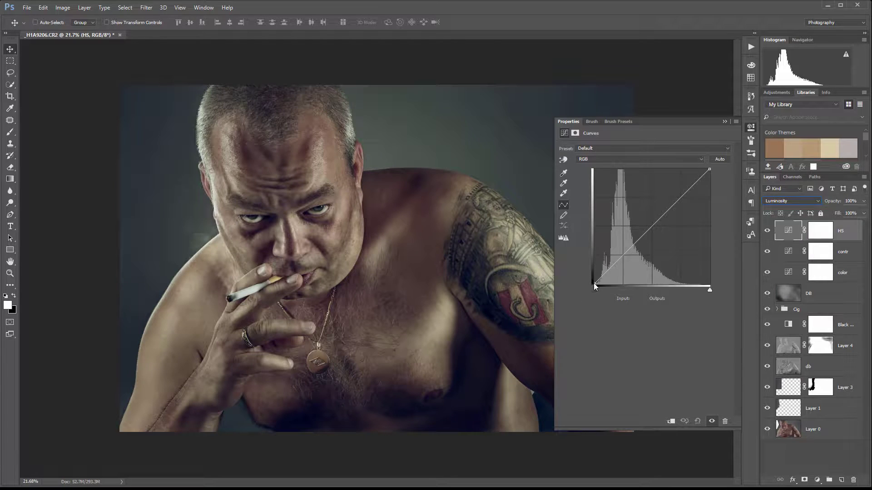
Step: Set the HS curve's black point to output 10 and white point to output 250, and close the curve settings
drag(594, 282, 595, 276)
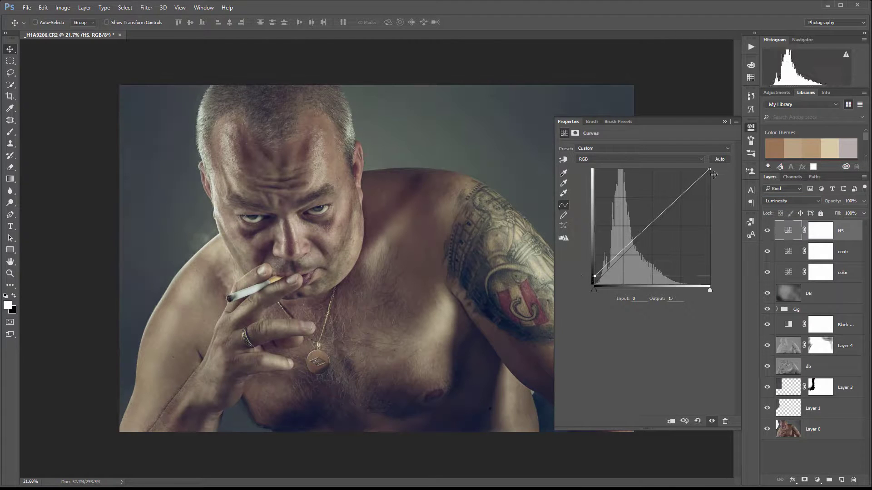
drag(711, 171, 712, 172)
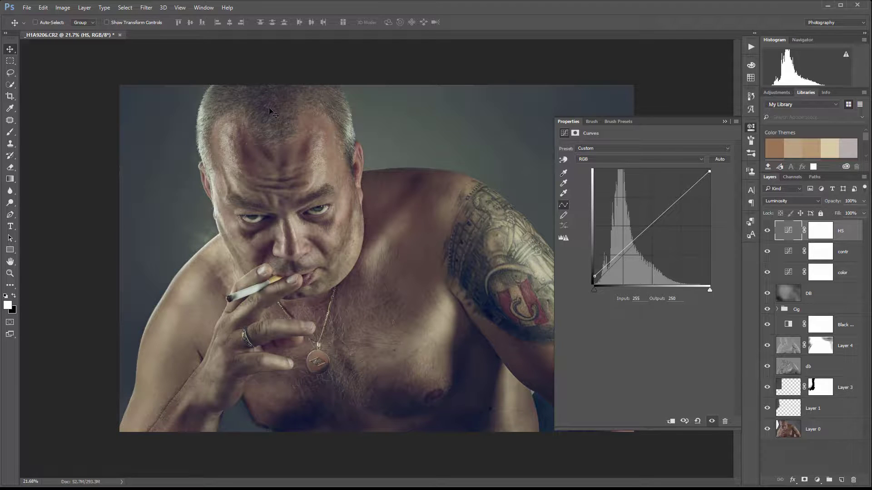
mouse_move(594, 278)
mouse_down()
mouse_move(594, 267)
mouse_move(589, 279)
mouse_up()
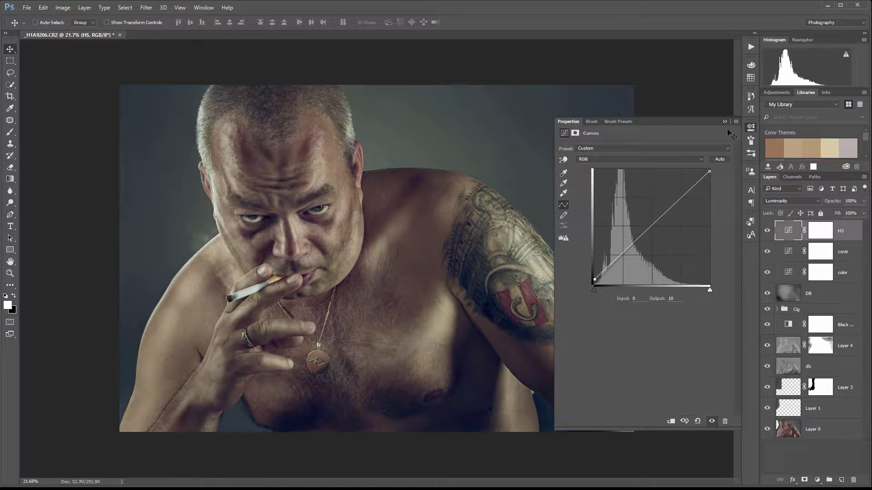
click(725, 122)
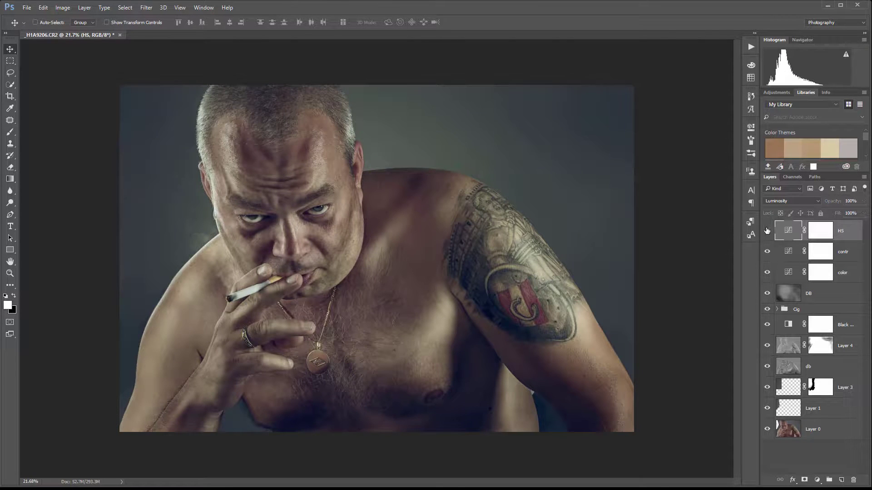
Step: Compare the image with and without the HS, contr and color adjustment layers
click(767, 231)
click(766, 230)
click(768, 252)
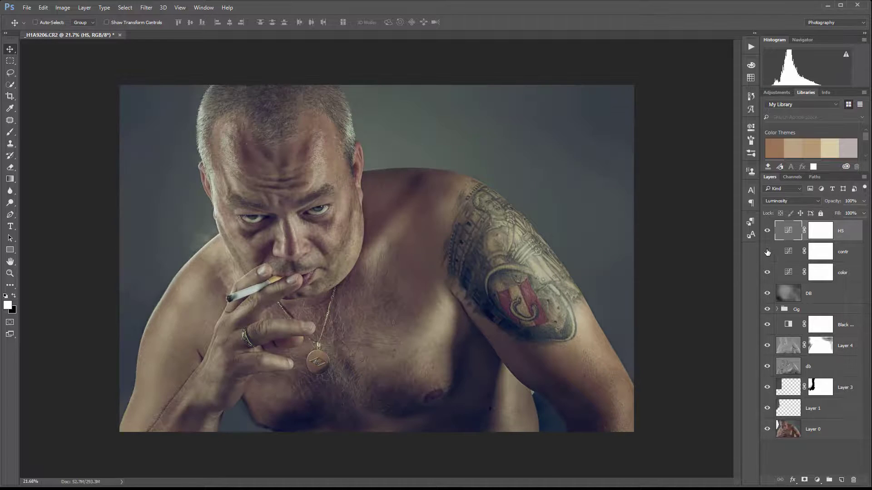
click(768, 252)
click(767, 253)
click(768, 252)
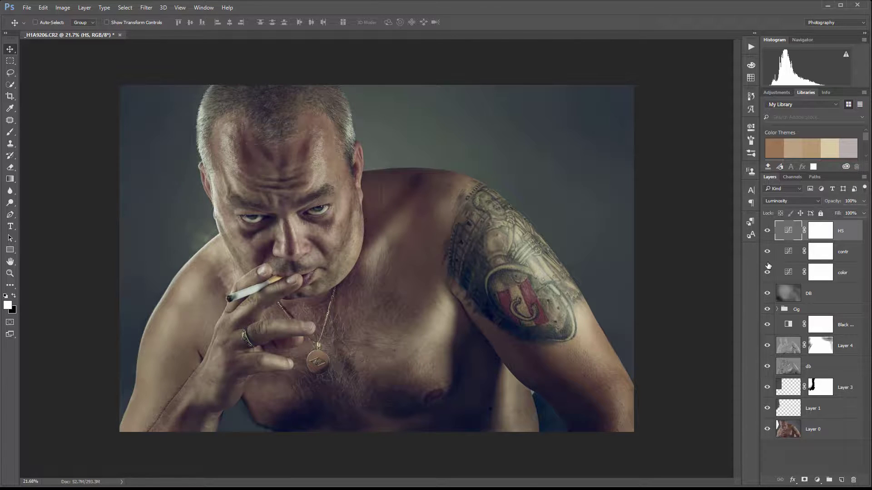
click(767, 274)
click(767, 273)
Step: Add a Curves adjustment layer named Vint on top and lower its white point to output 0
click(816, 480)
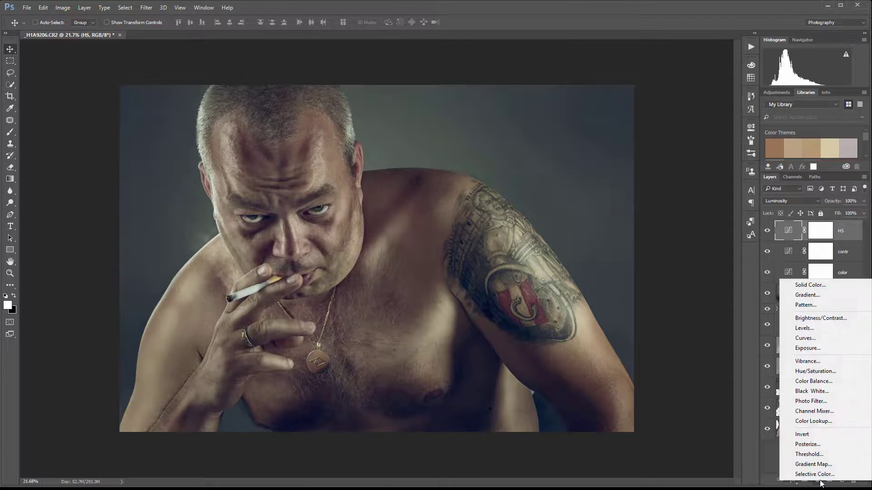
click(809, 338)
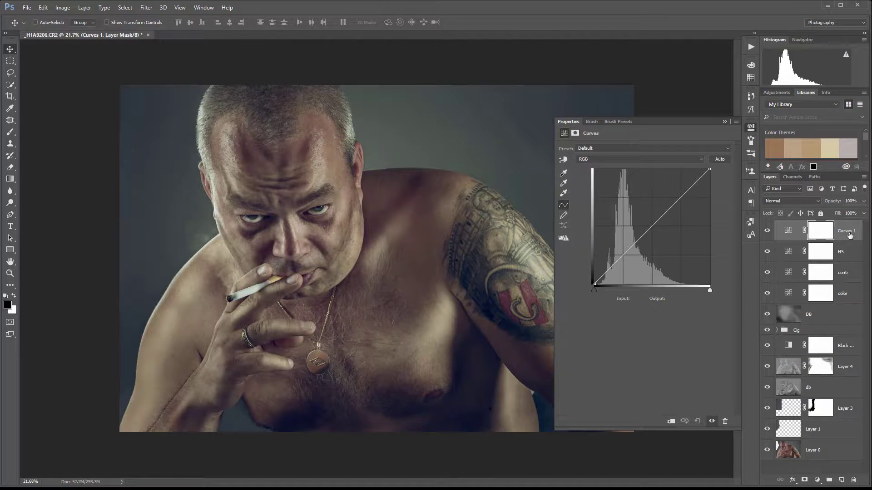
double_click(849, 232)
text(Vint)
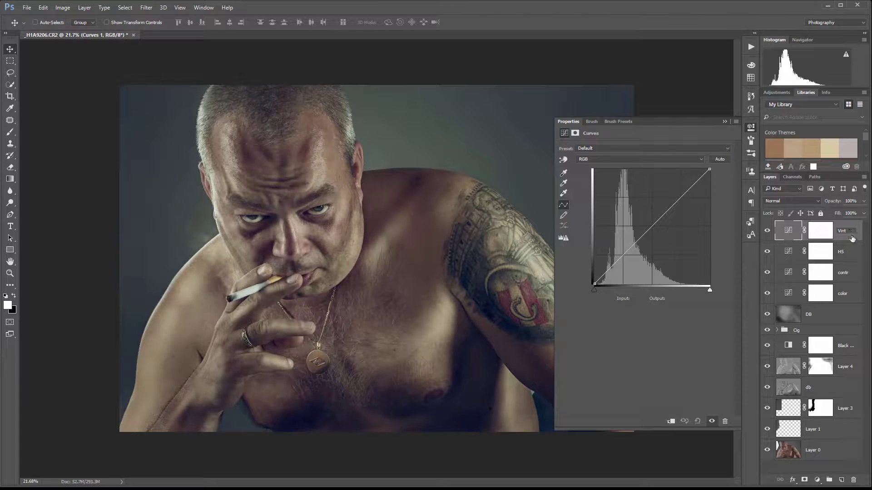
drag(711, 170, 740, 298)
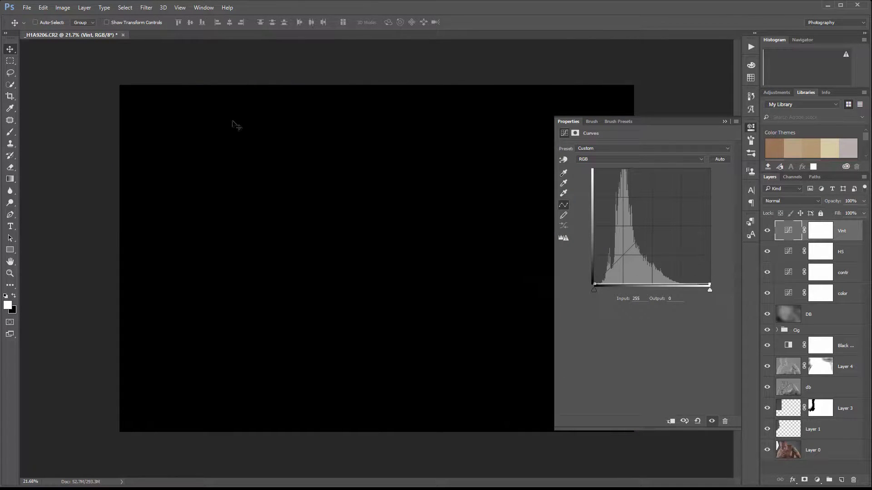
Step: Fill the Vint mask with black inside a rectangular selection just within the image edges, and deselect
click(10, 61)
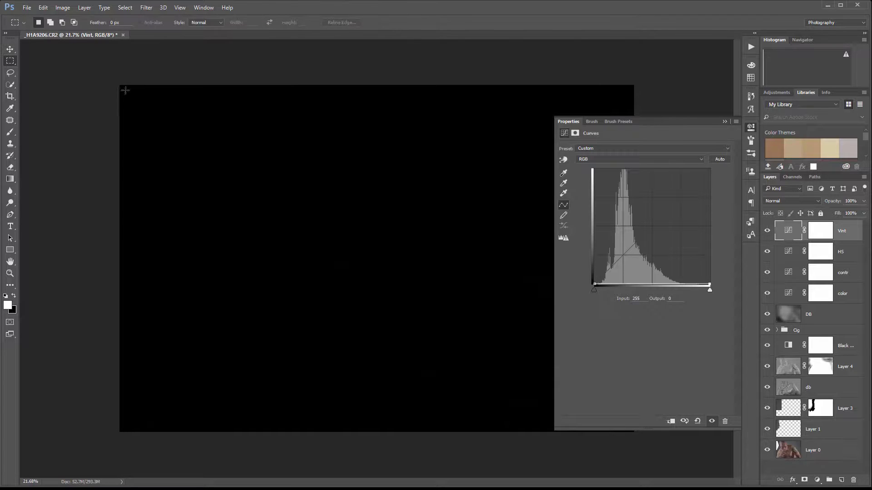
drag(126, 91, 627, 424)
key(x)
key(alt+BackSpace)
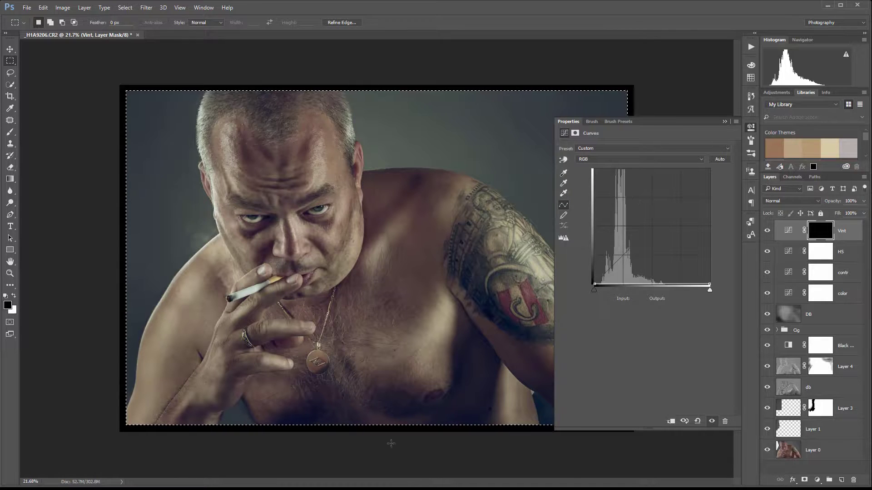
key(ctrl+d)
Step: Feather the Vint layer mask by 564 px and set the layer's blend mode to Soft Light
click(576, 133)
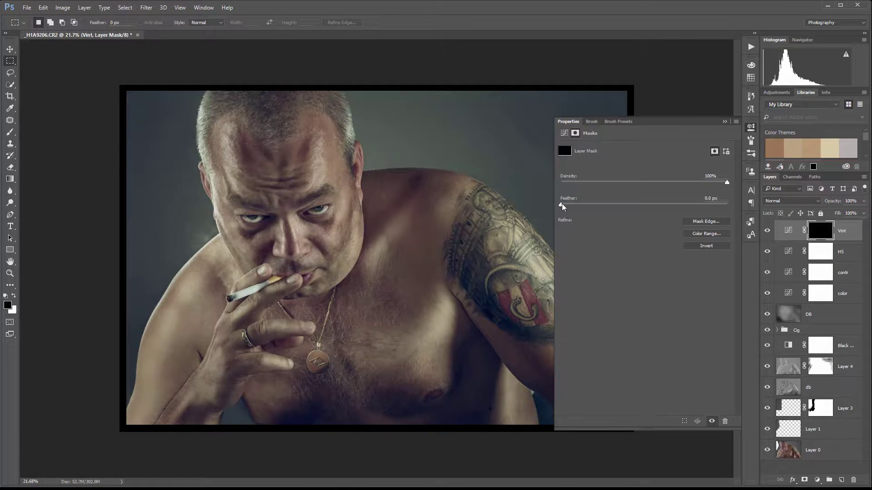
drag(562, 204, 711, 209)
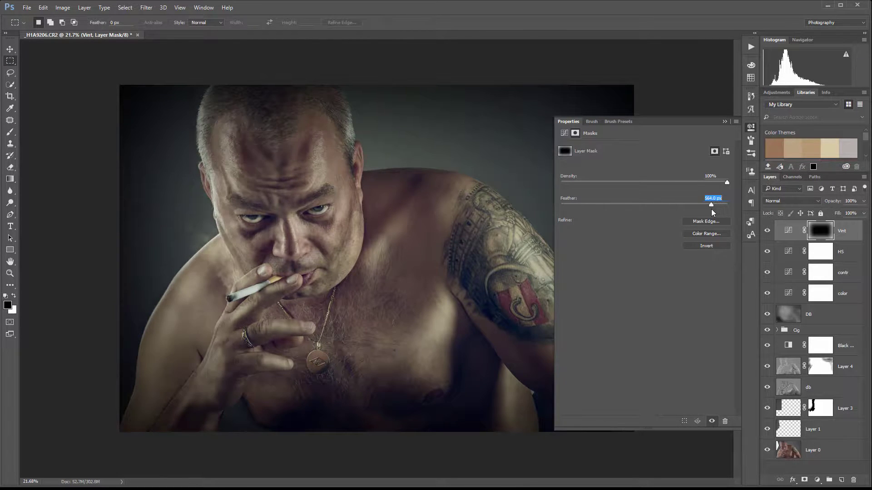
click(794, 200)
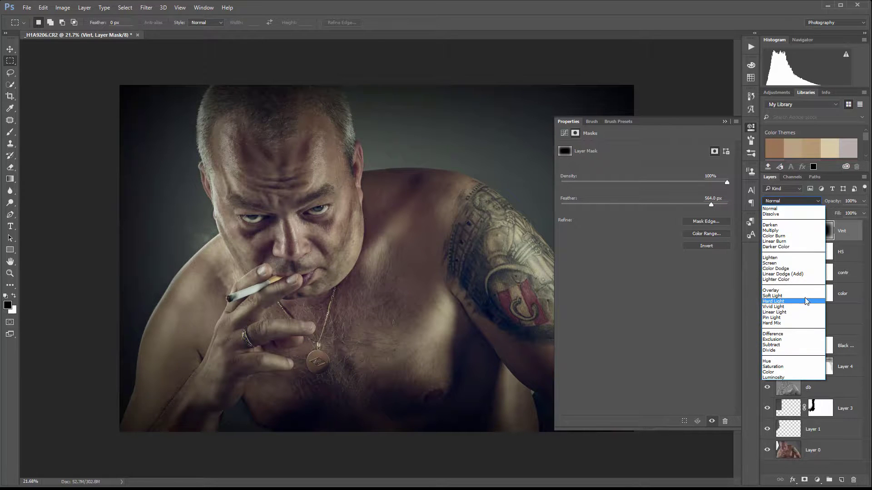
click(805, 293)
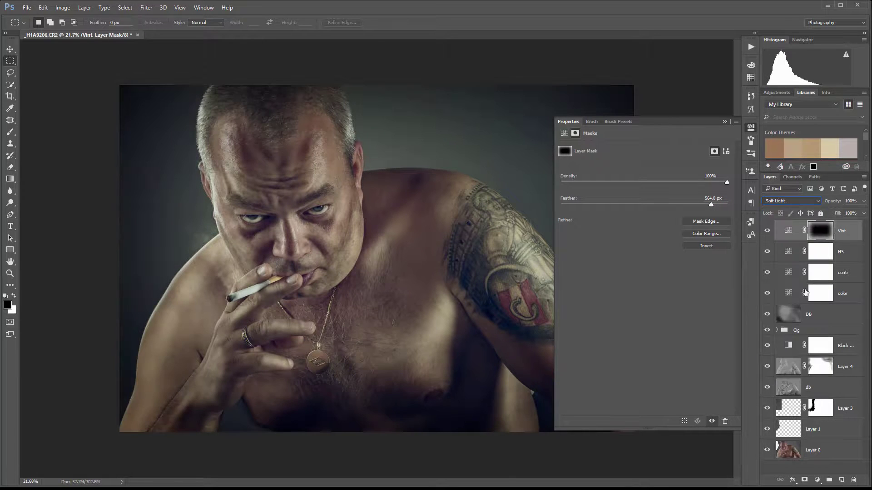
Step: Compare the image with and without the vignette, and set the Vint layer's opacity to 48%
click(767, 230)
click(750, 130)
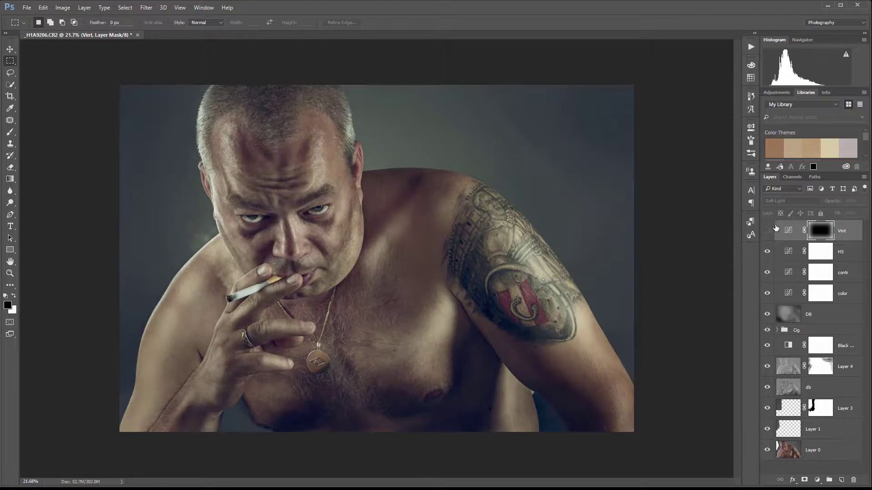
click(767, 231)
click(767, 231)
click(767, 231)
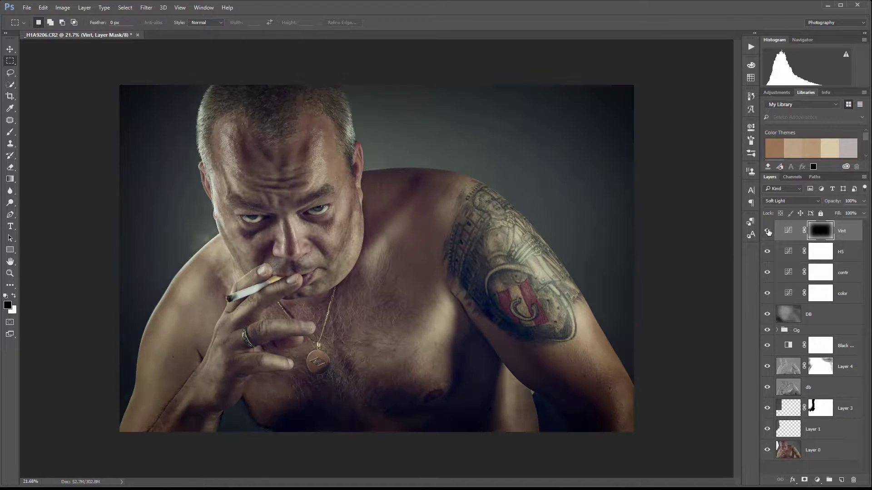
click(767, 231)
click(767, 231)
click(863, 201)
drag(862, 212, 840, 220)
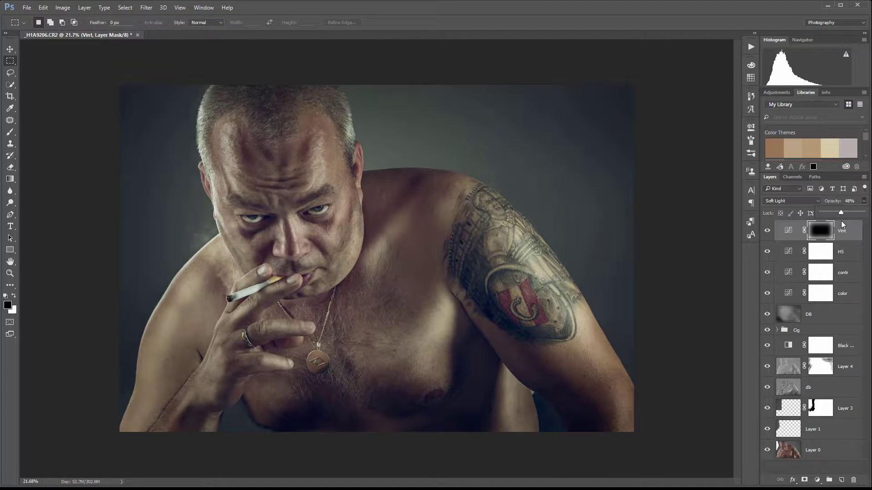
Step: Compare the image with and without the DB, color and contr layers
click(768, 314)
click(767, 314)
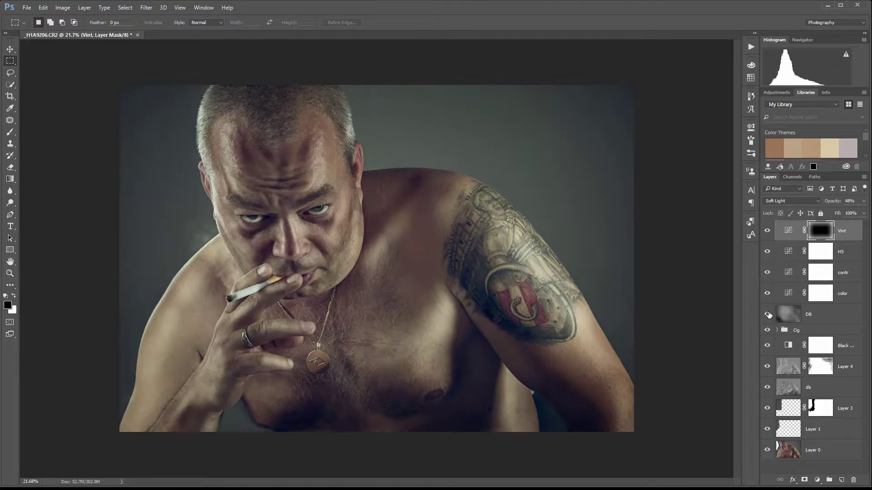
click(767, 314)
click(767, 314)
click(768, 315)
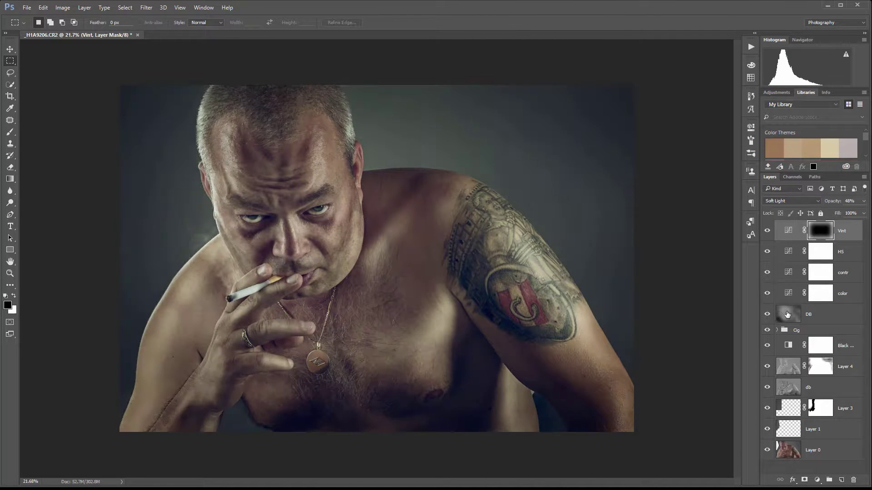
click(767, 294)
click(767, 271)
click(766, 271)
click(767, 271)
Step: Set the contr layer's opacity to 60%
click(853, 271)
click(864, 202)
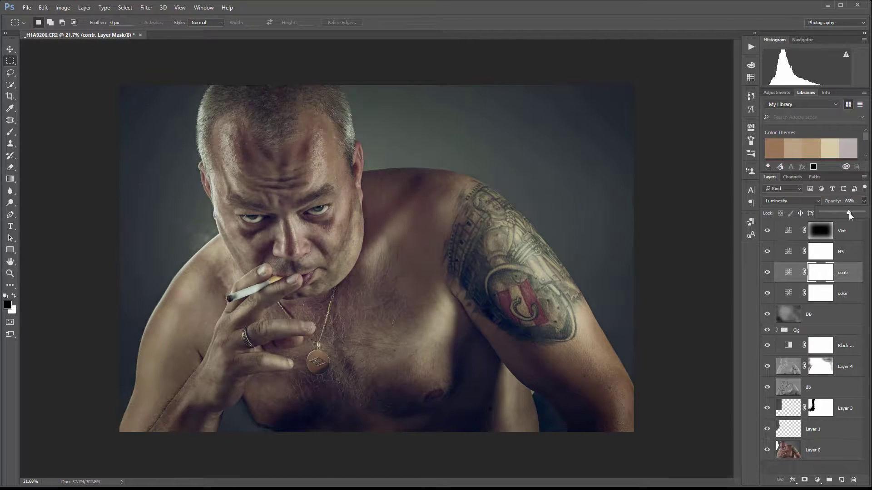
drag(847, 212, 846, 212)
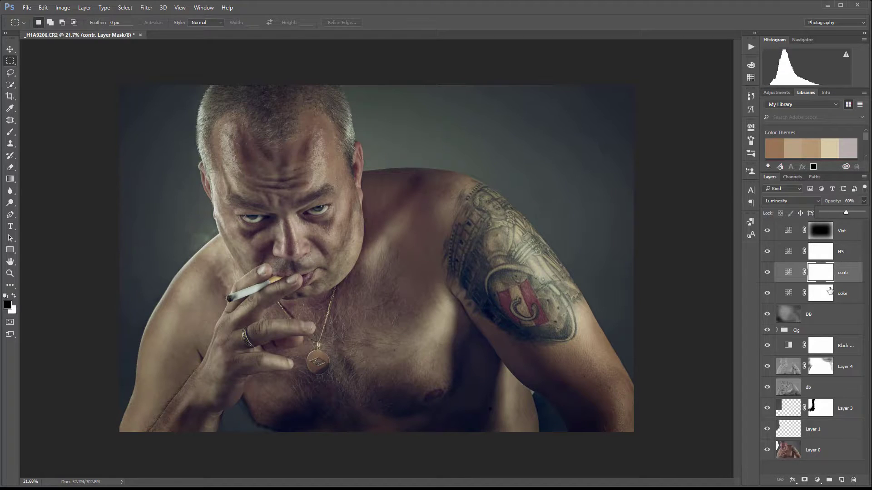
Step: Set the Black & White adjustment layer's opacity to 25%
click(766, 333)
click(767, 332)
click(852, 341)
click(853, 341)
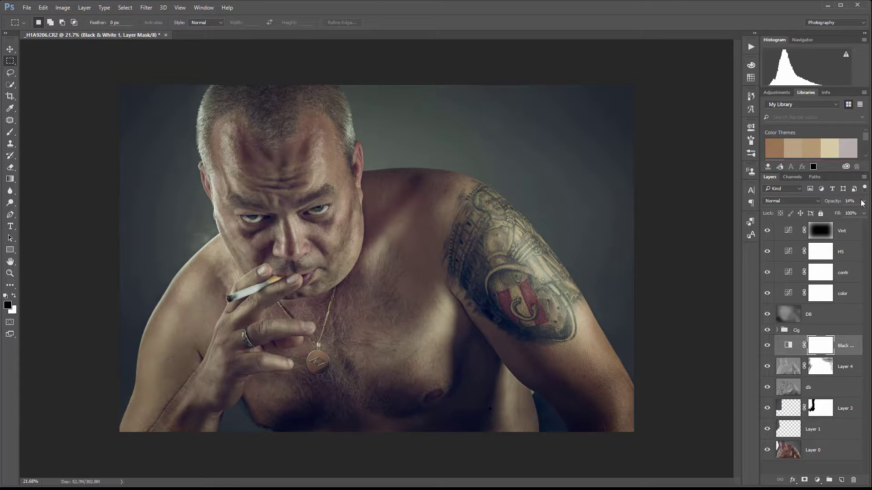
click(862, 201)
drag(810, 220, 812, 219)
click(865, 201)
Step: Examine the retouched portrait up close and as a whole, checking the skin texture on the face and forehead at 100% magnification
click(13, 63)
scroll(233, 170, up, 4)
scroll(233, 170, down, 3)
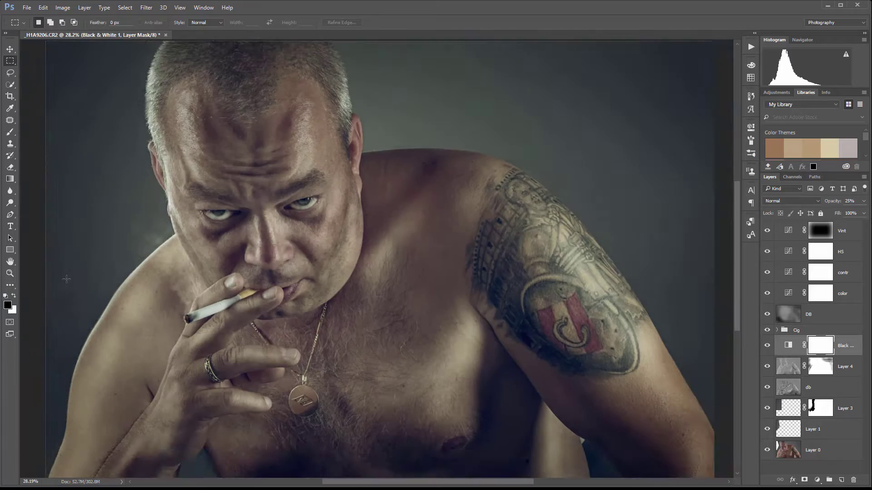
click(10, 275)
key(ctrl+1)
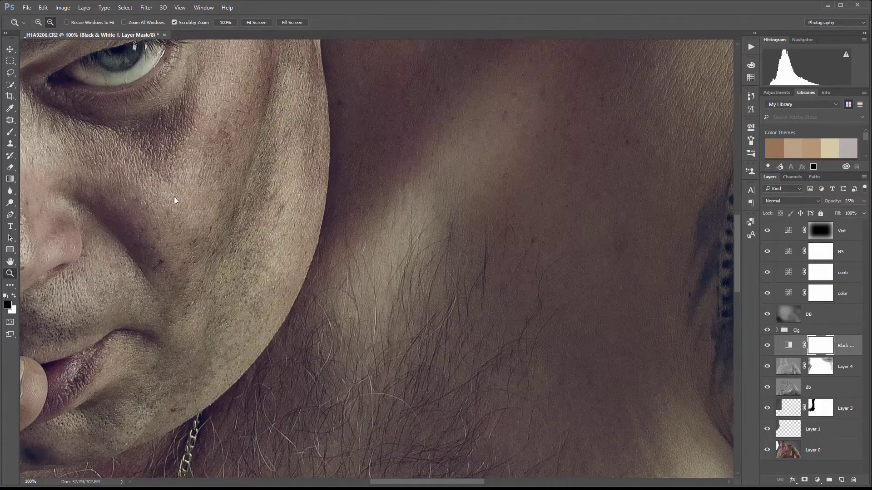
drag(248, 179, 461, 306)
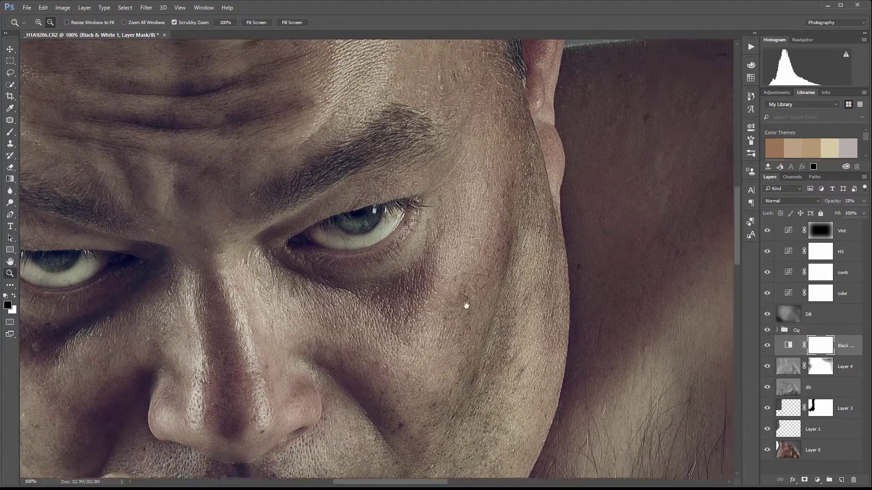
drag(300, 117, 342, 267)
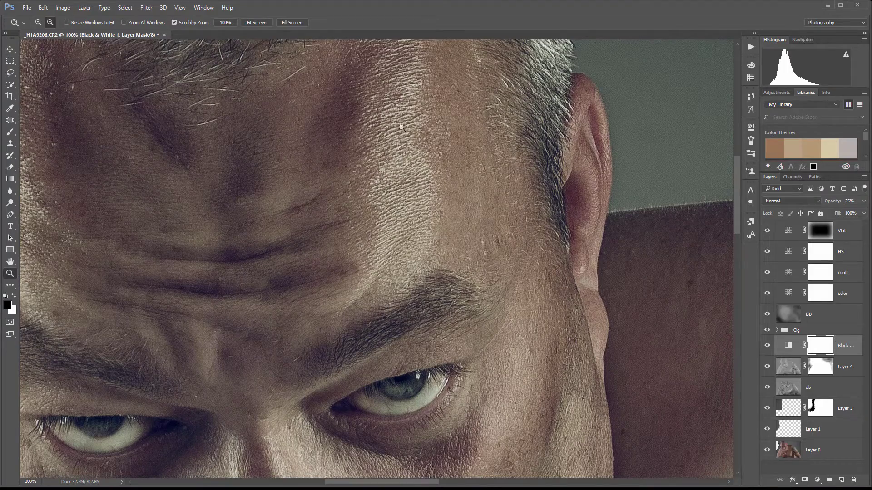
alt+click(395, 191)
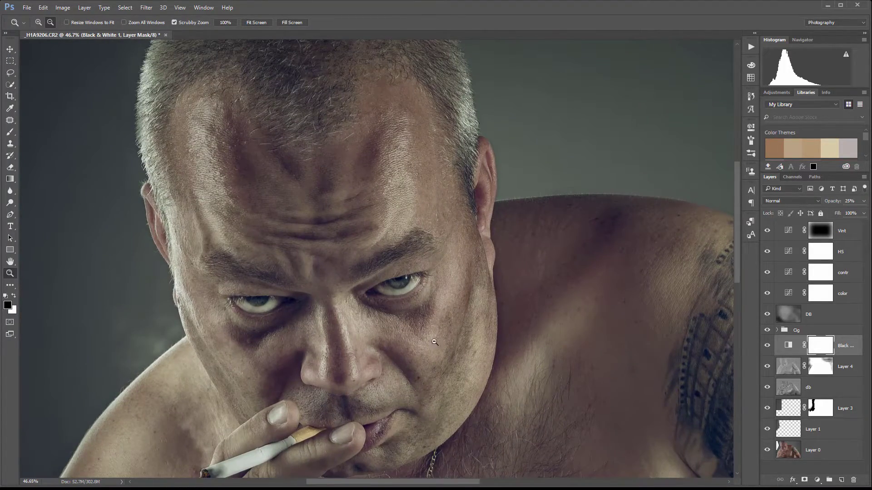
drag(436, 343, 487, 364)
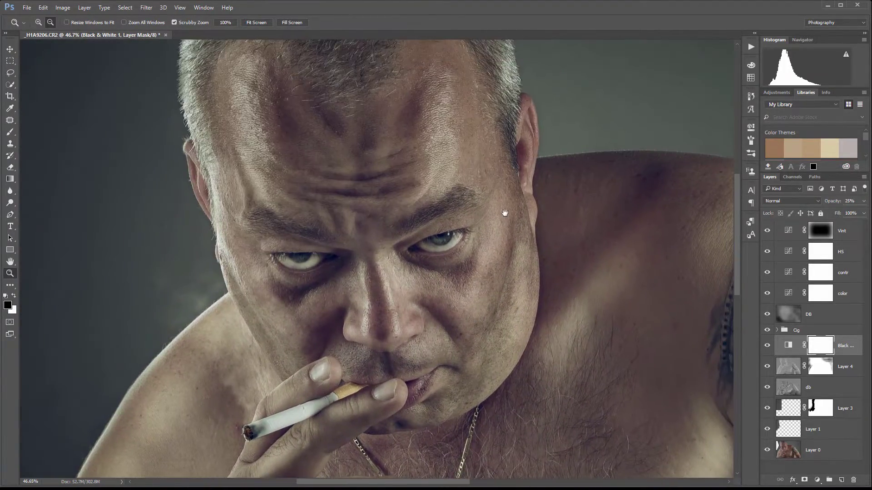
drag(504, 213, 405, 274)
scroll(375, 240, down, 4)
scroll(374, 240, down, 3)
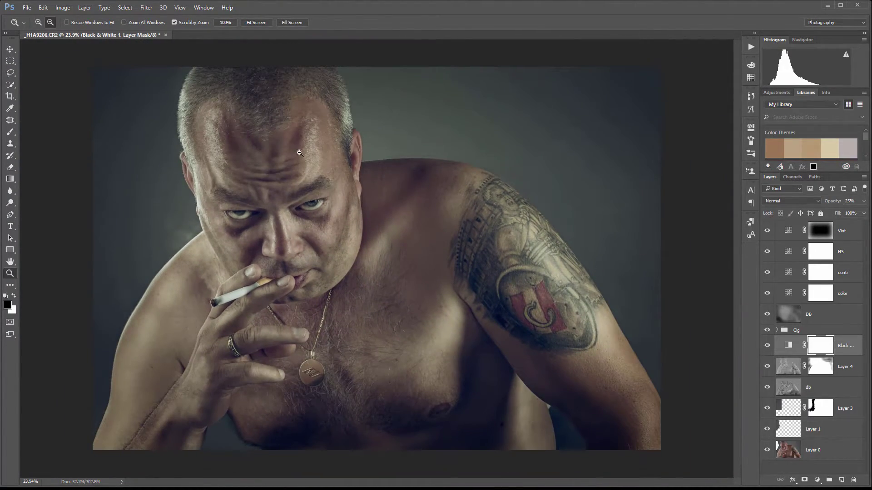
drag(301, 153, 325, 163)
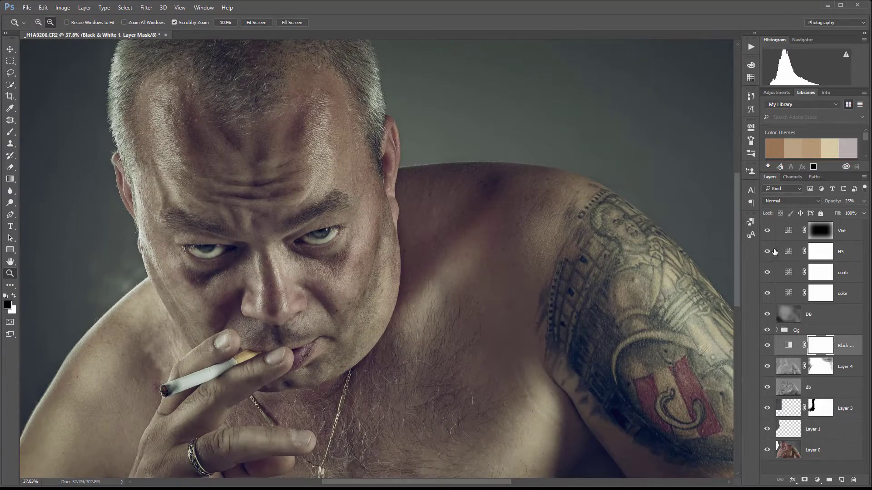
scroll(322, 138, up, 10)
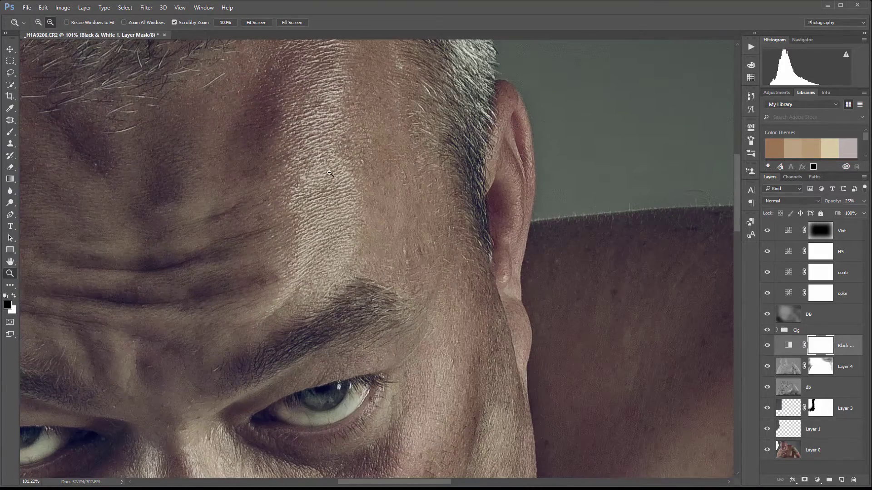
scroll(368, 207, down, 12)
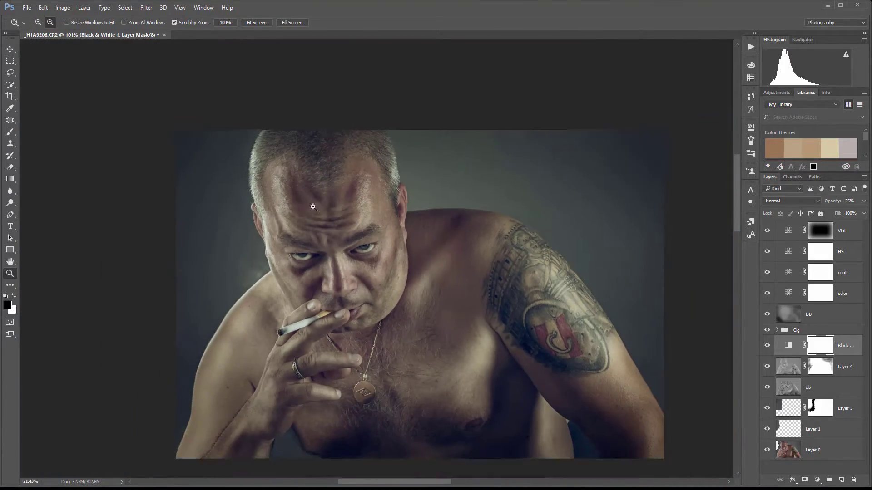
Step: Compare the finished retouch with the original photo by showing only Layer 0, and restore the visibility of all layers
click(767, 450)
alt+click(767, 451)
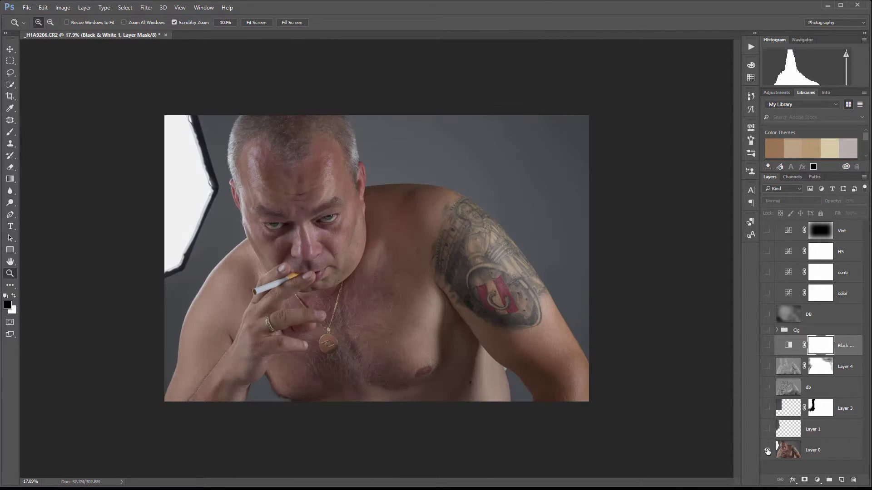
alt+click(767, 451)
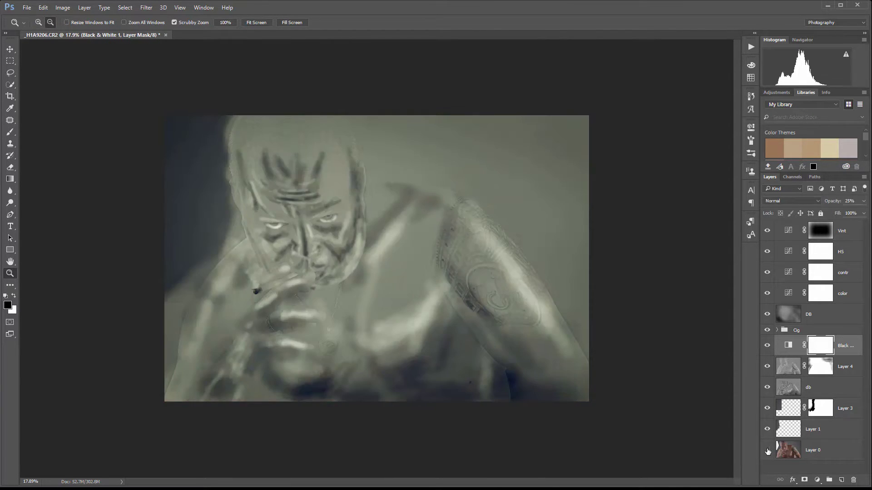
click(767, 451)
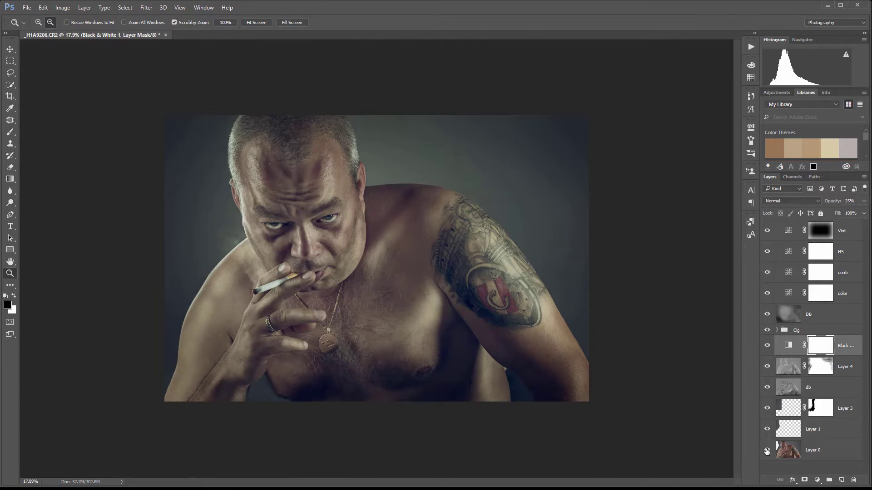